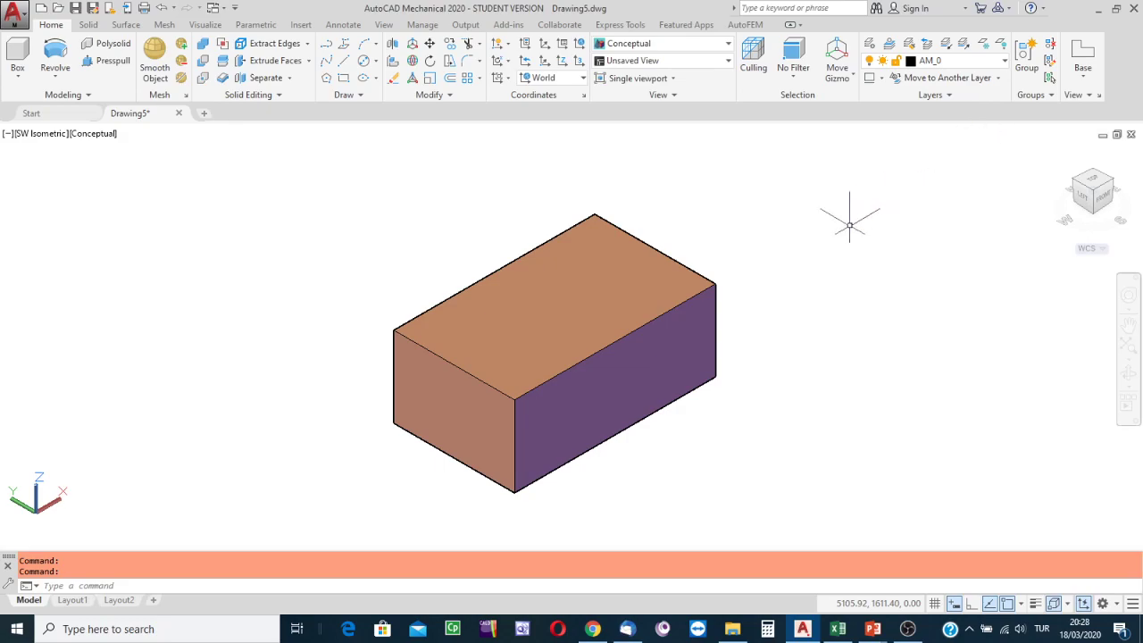
- Turn the solid model layer off and back on twice to check that it controls the box's visibility
{"action": "left_click", "coordinate": [1006, 61]}
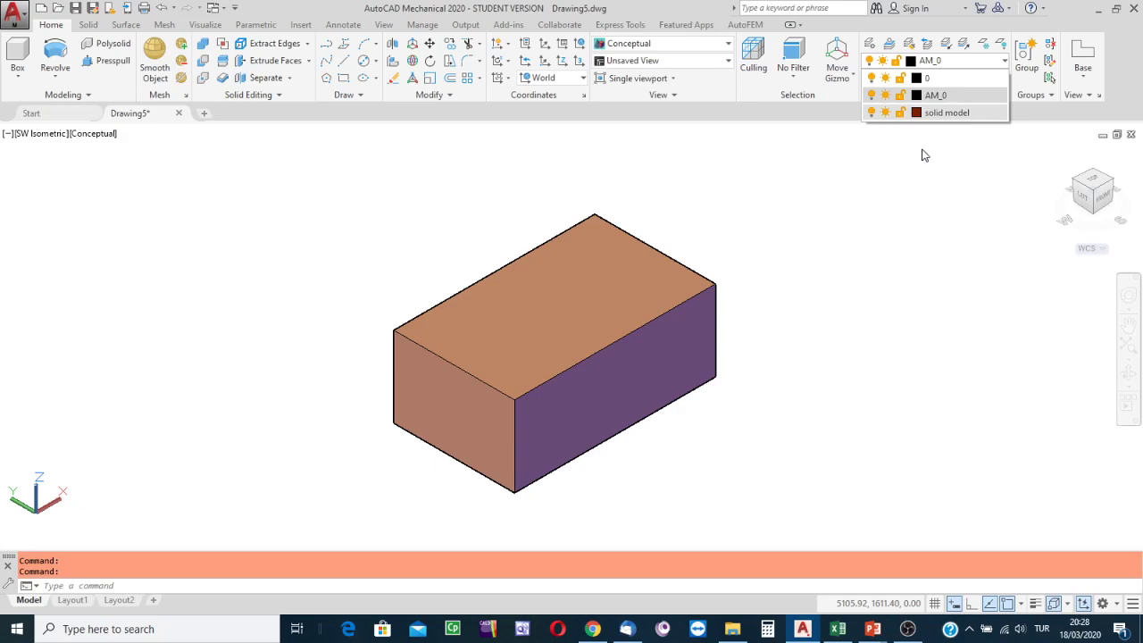
{"action": "left_click", "coordinate": [873, 113]}
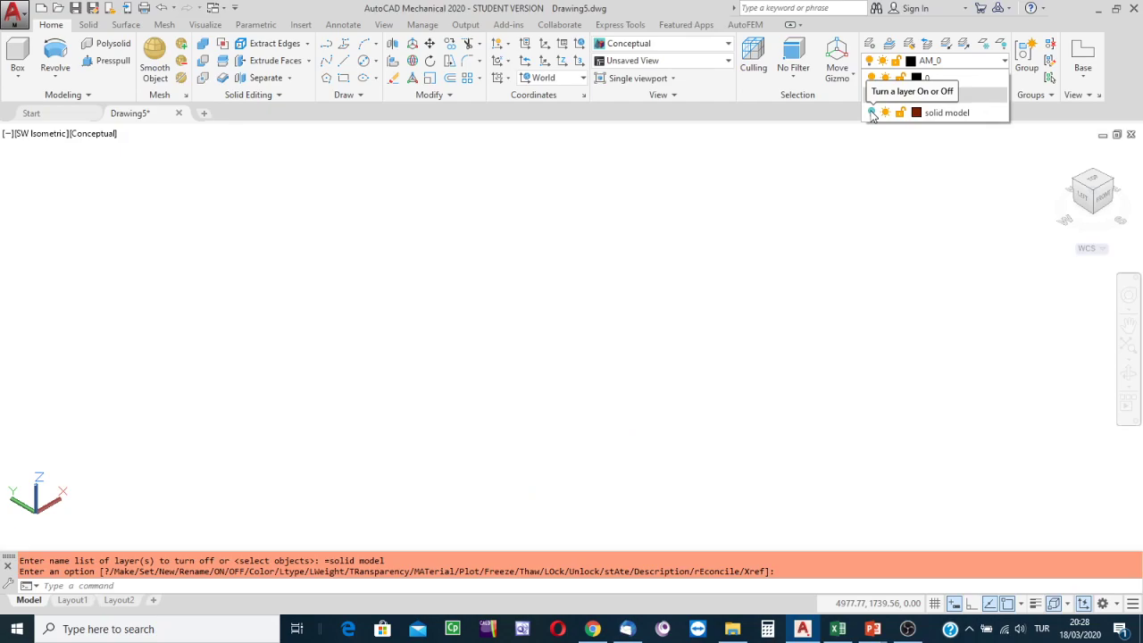
{"action": "left_click", "coordinate": [873, 113]}
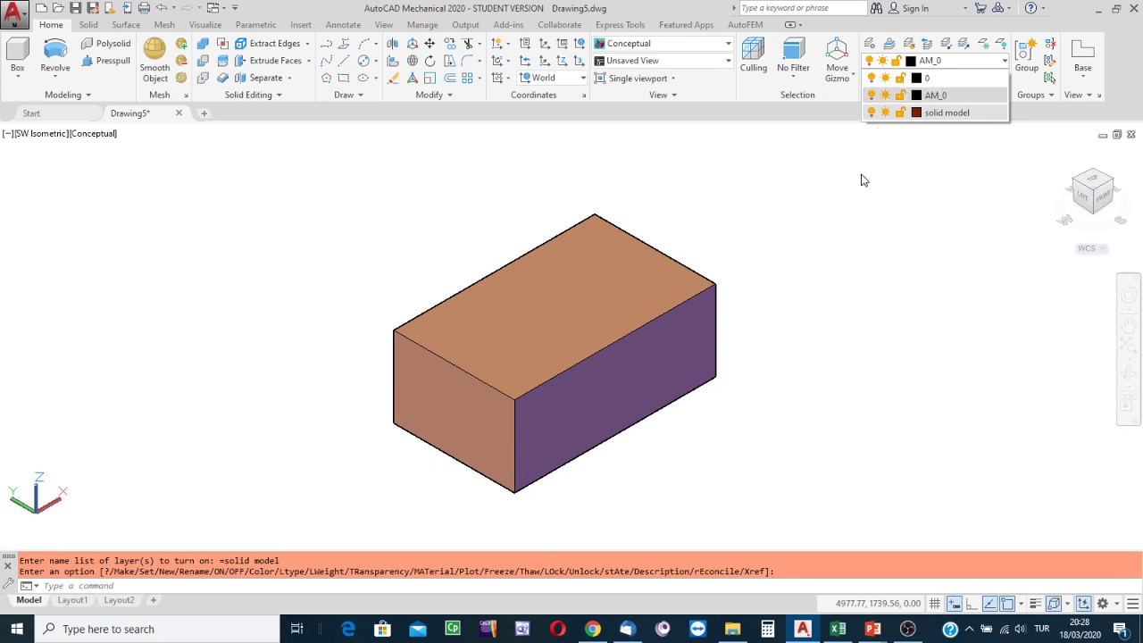
{"action": "left_click", "coordinate": [872, 113]}
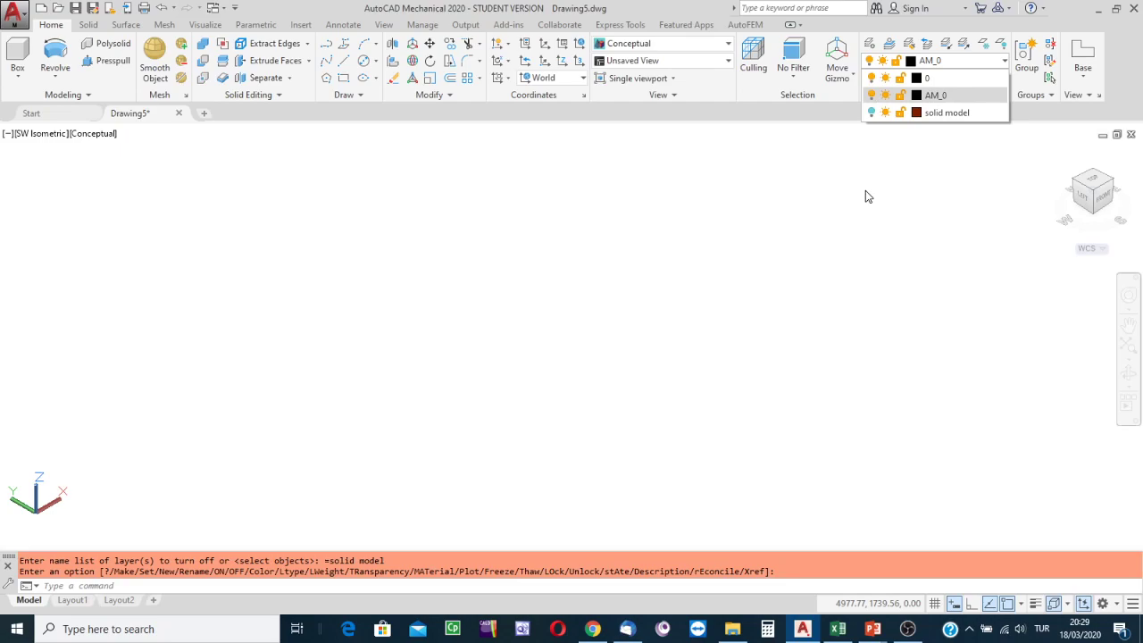
{"action": "left_click", "coordinate": [873, 113]}
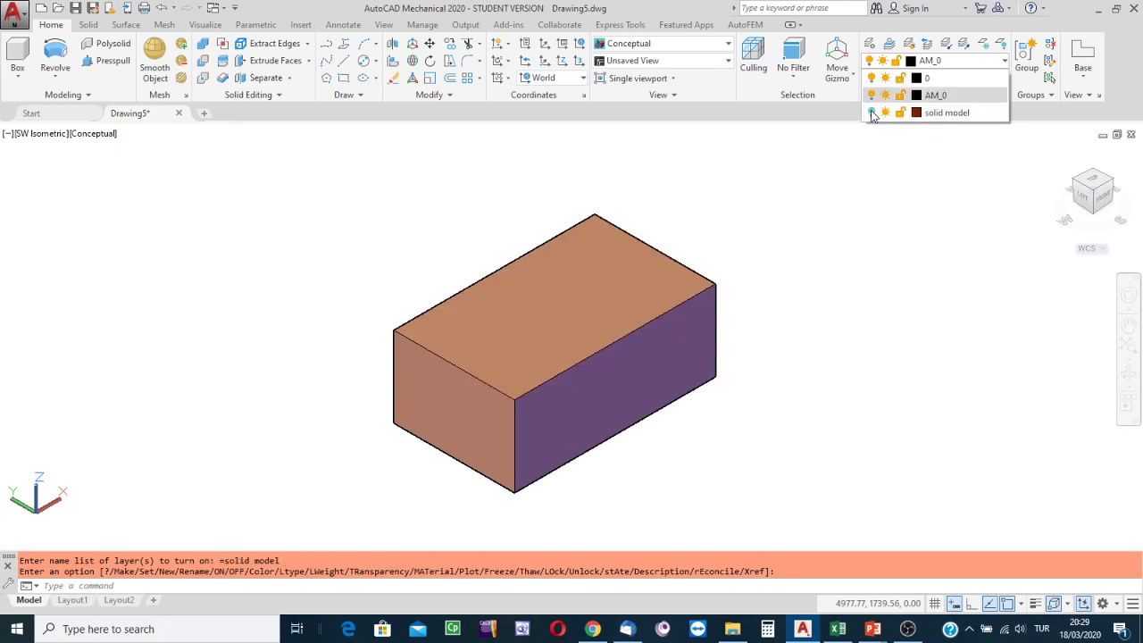
{"action": "left_click", "coordinate": [883, 193]}
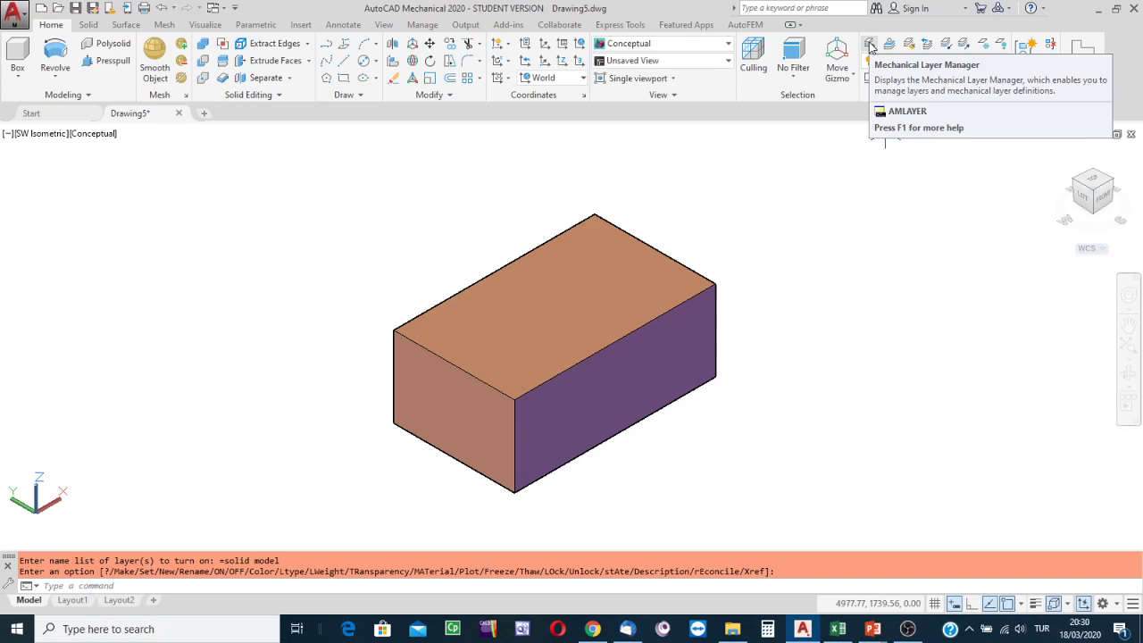
- Create a new layer named construction in the Mechanical Layer Manager
{"action": "left_click", "coordinate": [870, 47]}
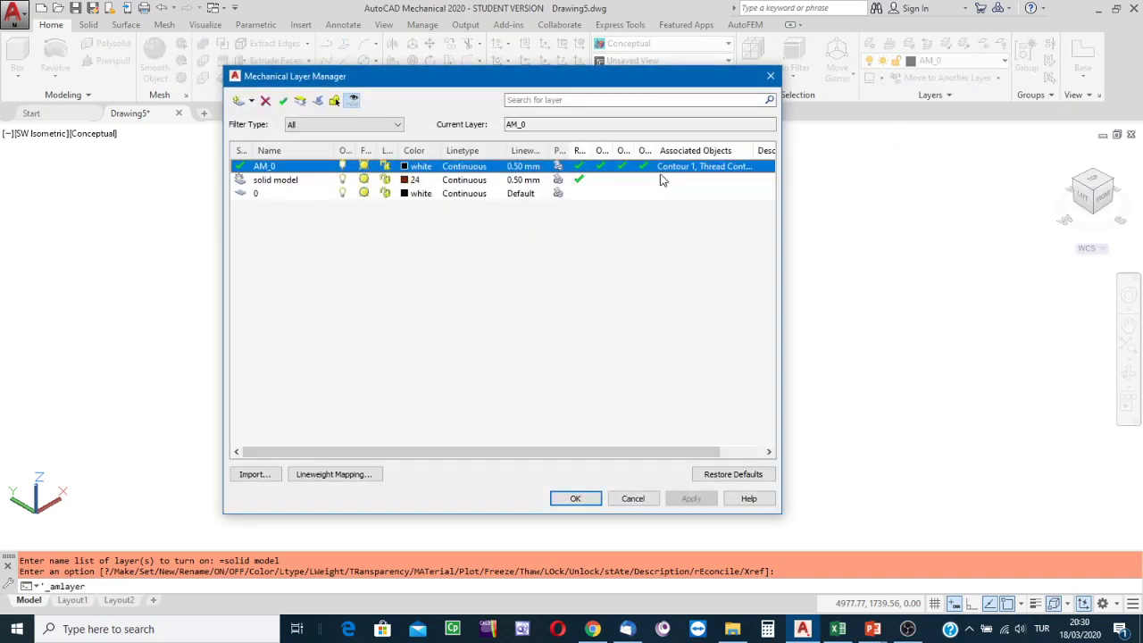
{"action": "left_click_drag", "start_coordinate": [580, 82], "coordinate": [660, 67]}
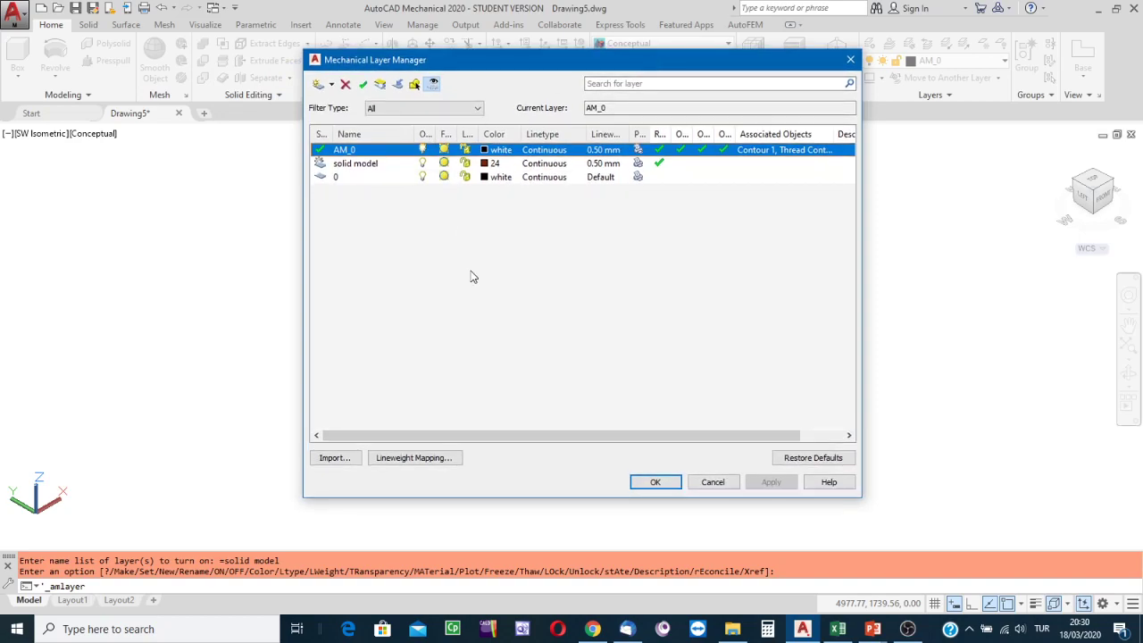
{"action": "left_click", "coordinate": [318, 85]}
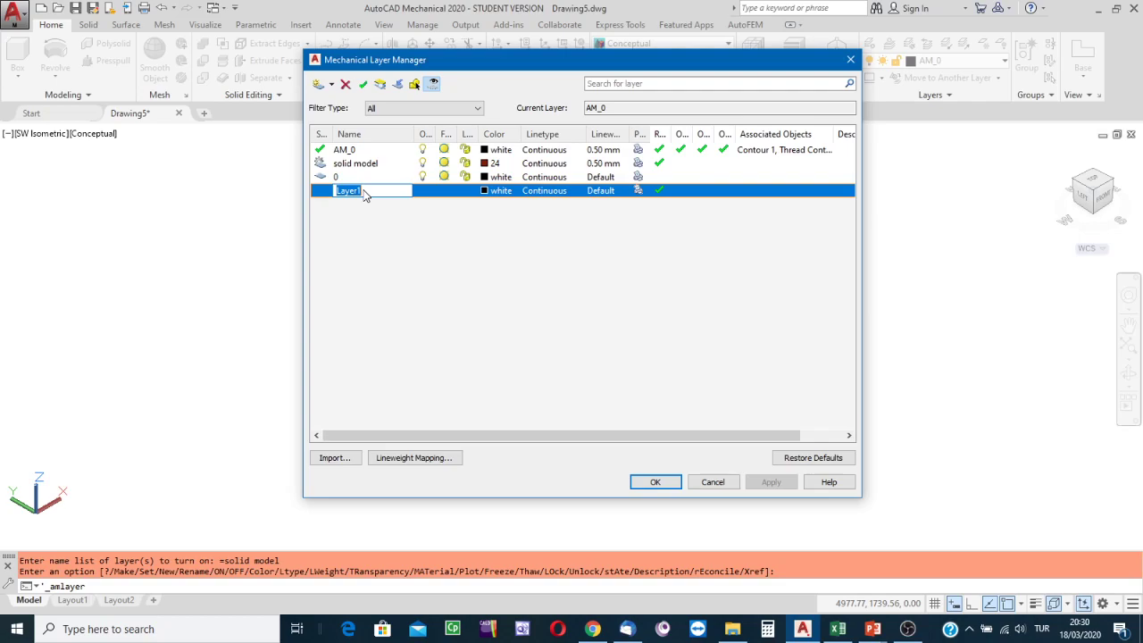
{"action": "type", "text": "construction"}
{"action": "key", "text": "Return"}
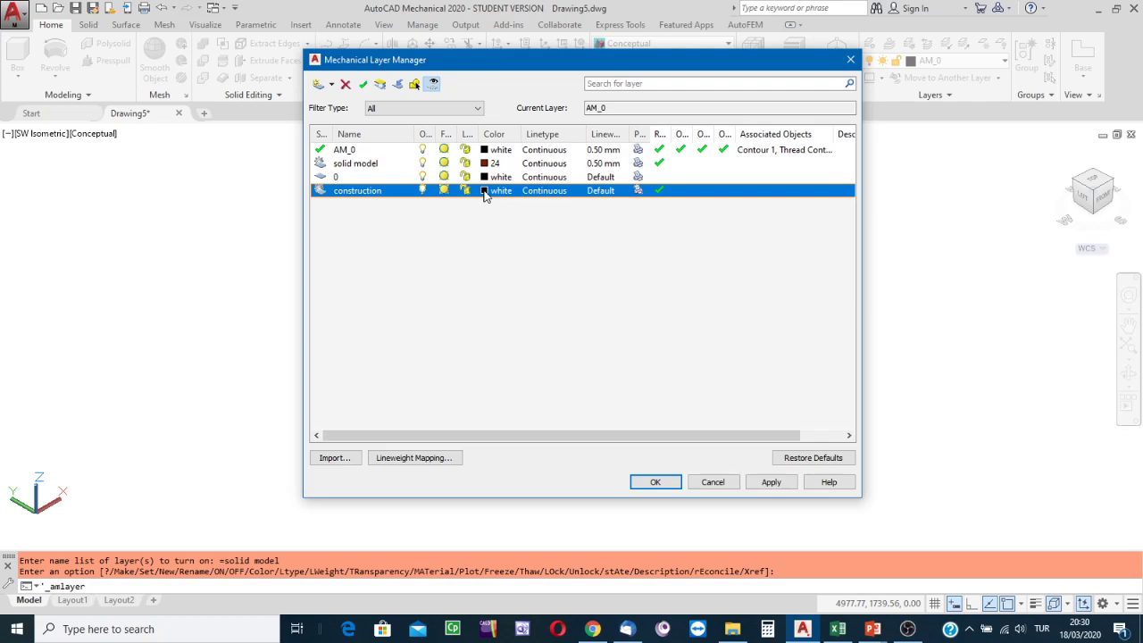
{"action": "left_click", "coordinate": [484, 196]}
{"action": "left_click_drag", "start_coordinate": [685, 111], "coordinate": [724, 105]}
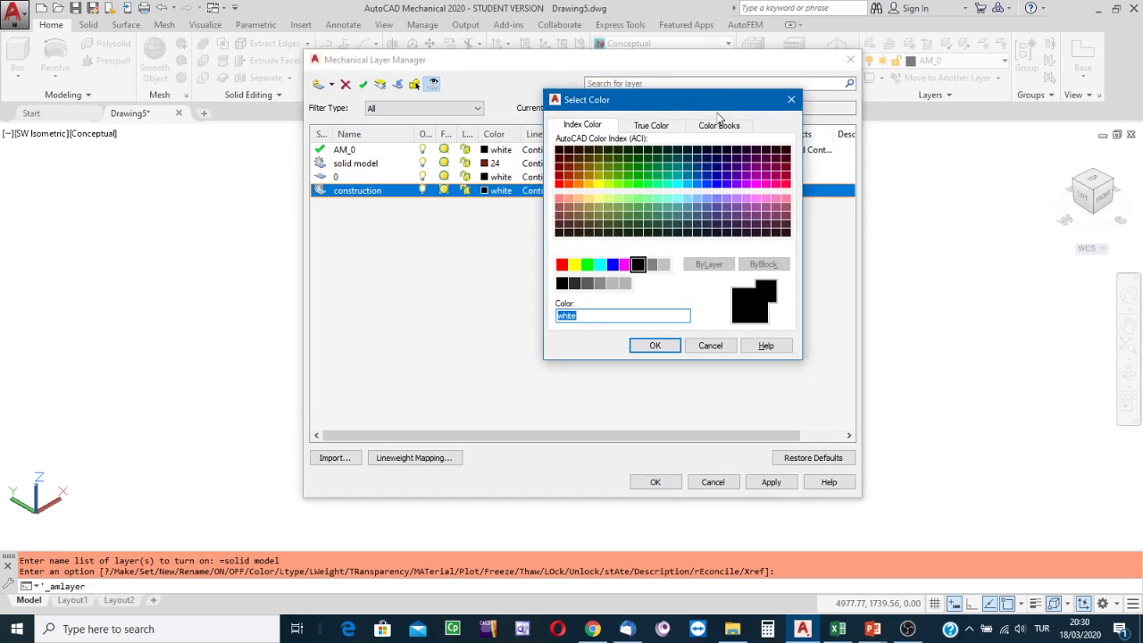
{"action": "left_click", "coordinate": [791, 100]}
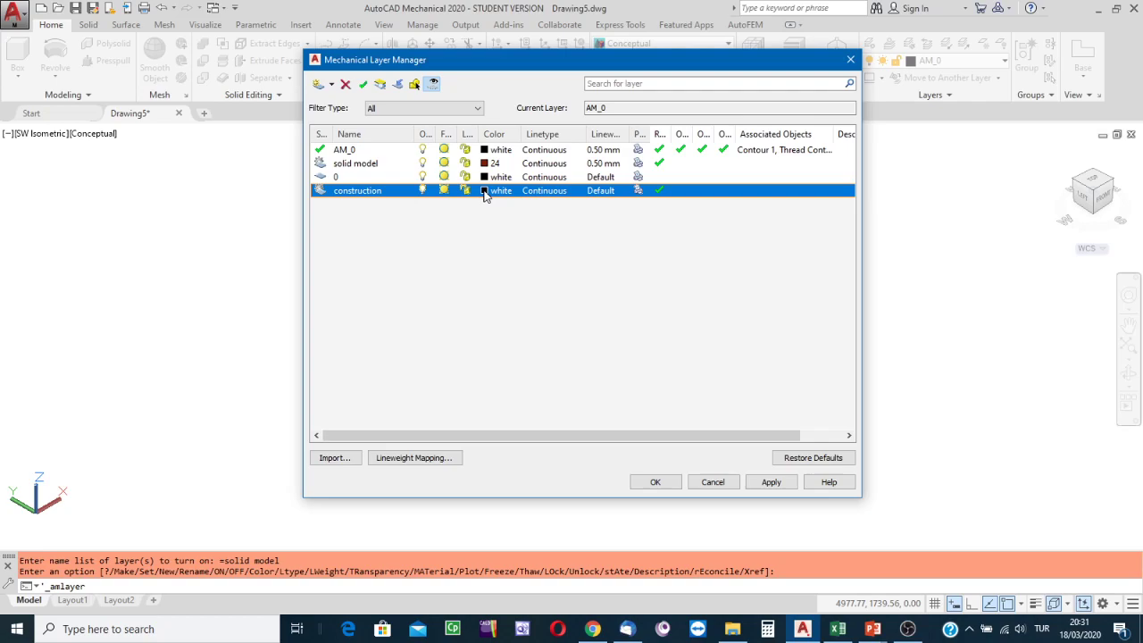
- Set the construction layer's color to red, index color 10
{"action": "left_click", "coordinate": [484, 191]}
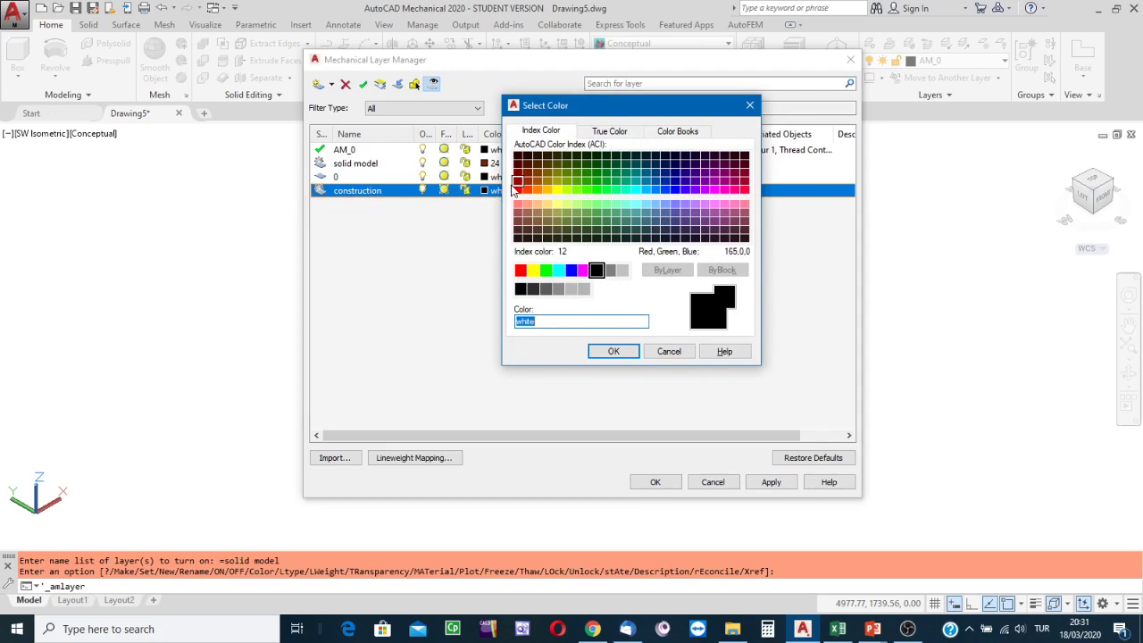
{"action": "left_click_drag", "start_coordinate": [627, 110], "coordinate": [725, 84]}
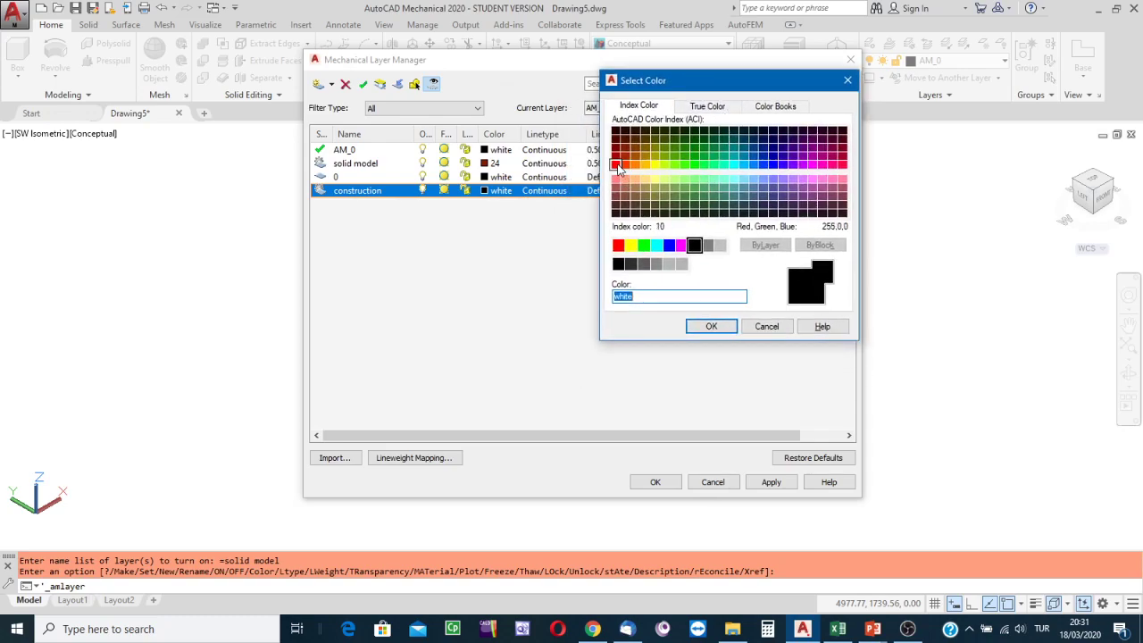
{"action": "left_click", "coordinate": [616, 166]}
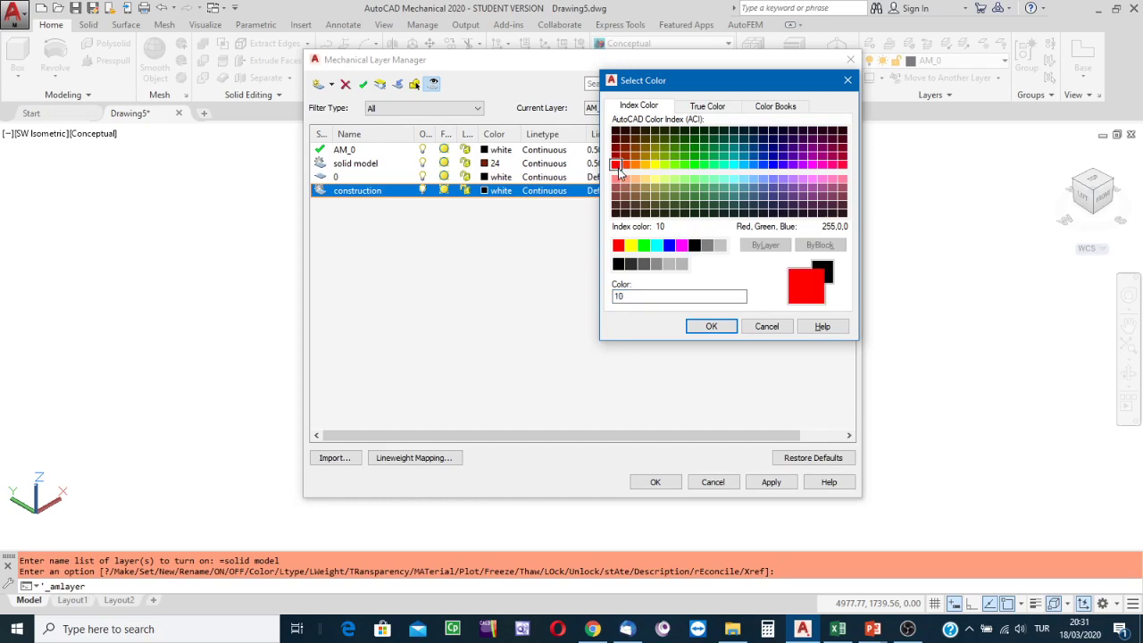
{"action": "left_click", "coordinate": [711, 328]}
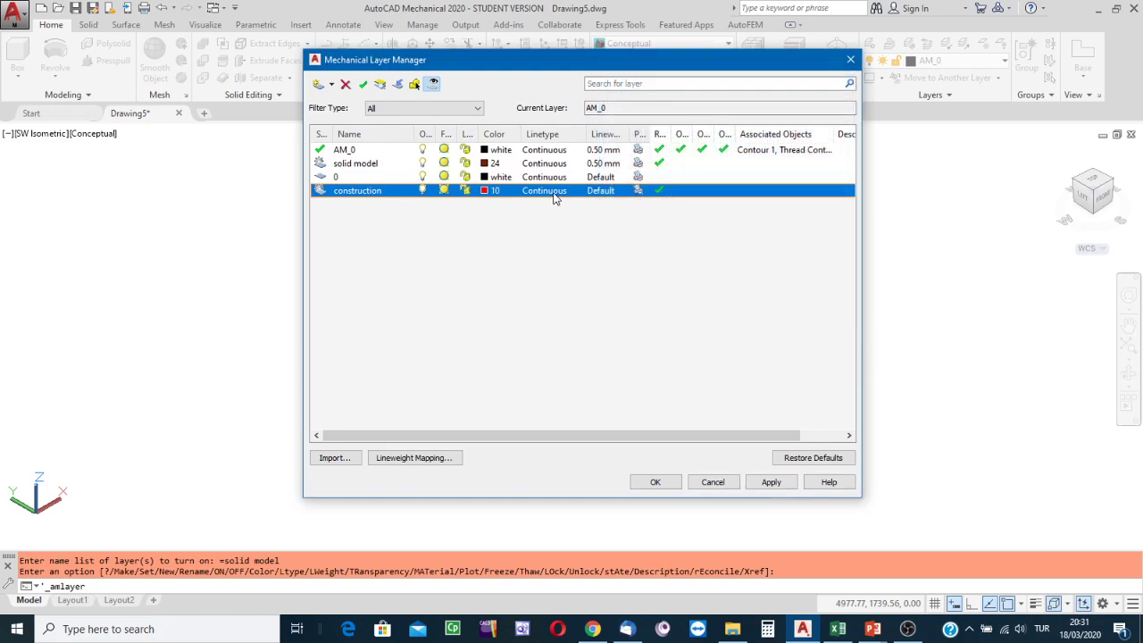
- Set the construction layer's lineweight to 0.20 mm and apply the layer changes
{"action": "left_click", "coordinate": [622, 192]}
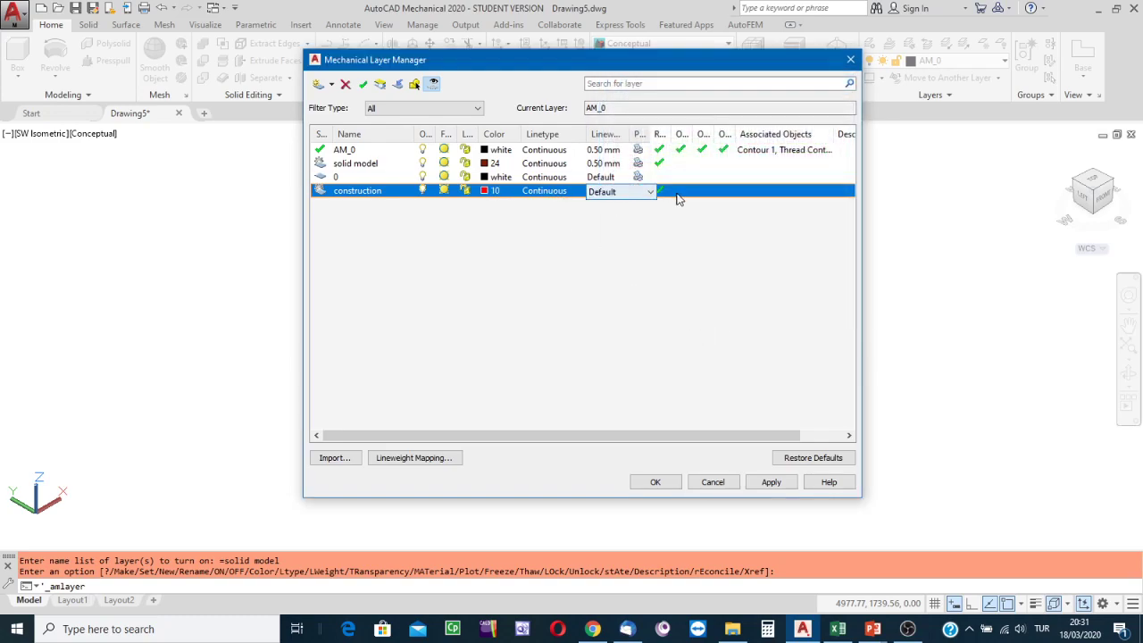
{"action": "left_click", "coordinate": [650, 192]}
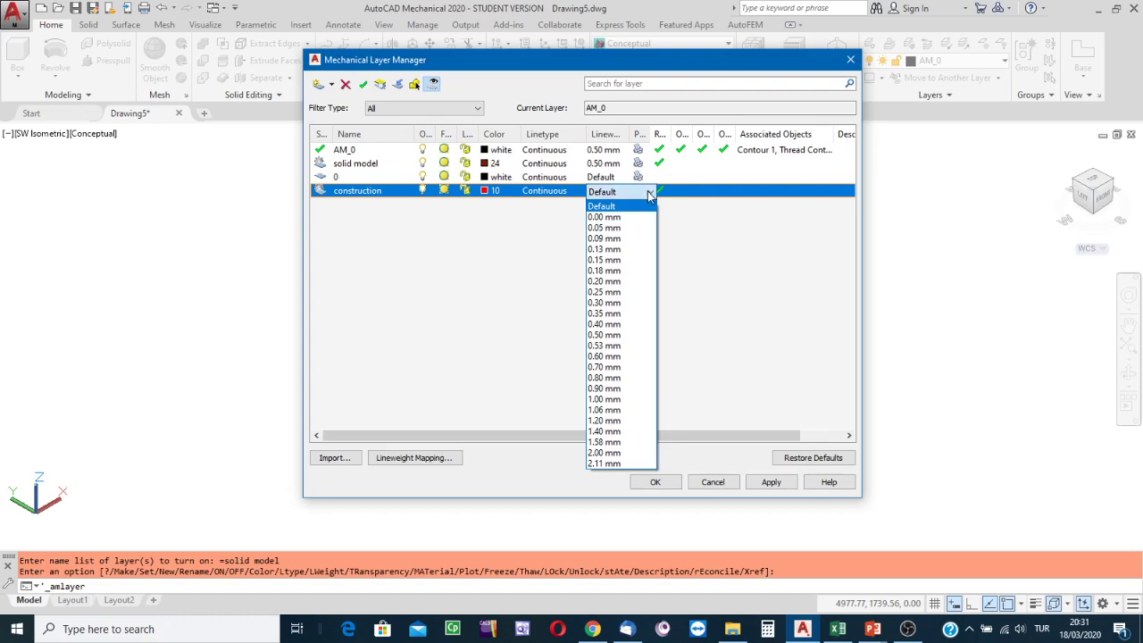
{"action": "left_click", "coordinate": [602, 282]}
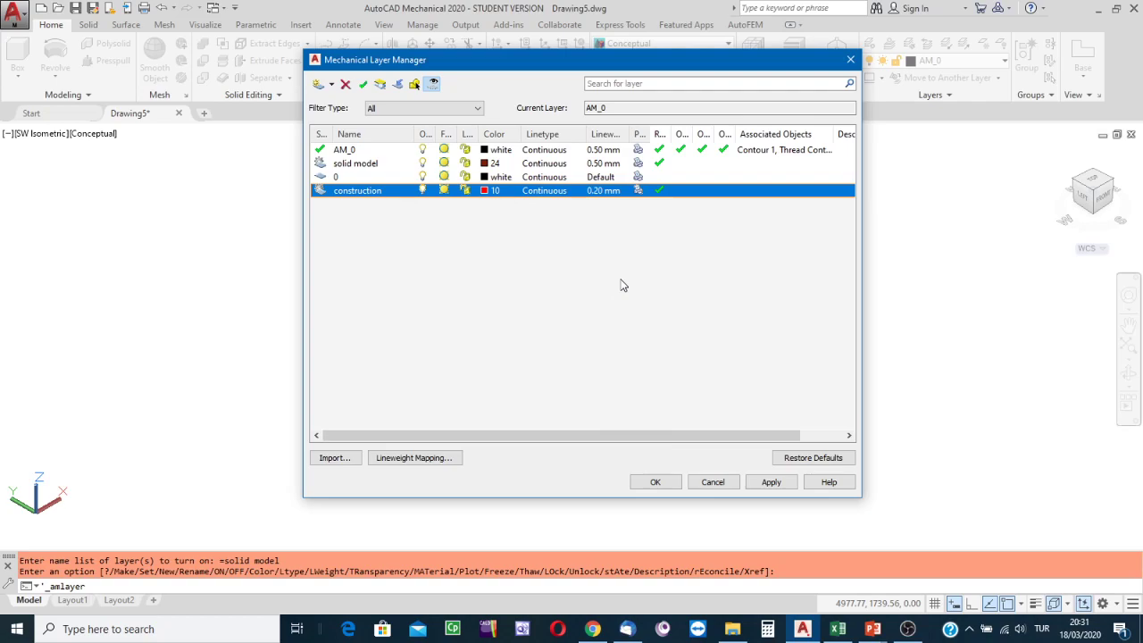
{"action": "left_click", "coordinate": [772, 483]}
{"action": "left_click", "coordinate": [660, 483]}
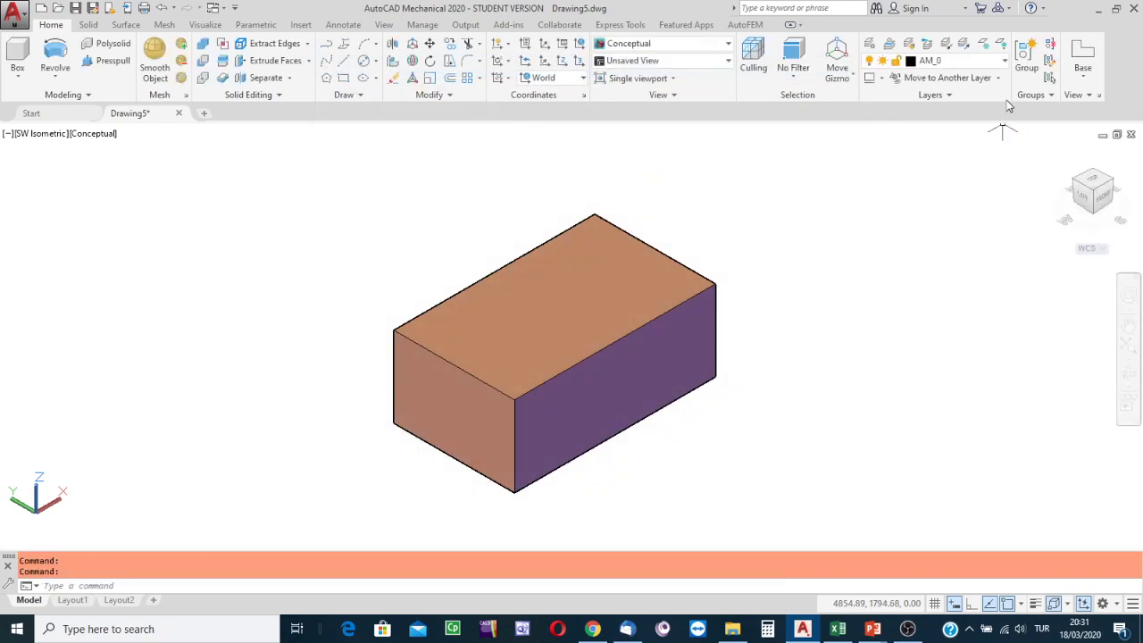
- Make the construction layer the current layer
{"action": "left_click", "coordinate": [1005, 62]}
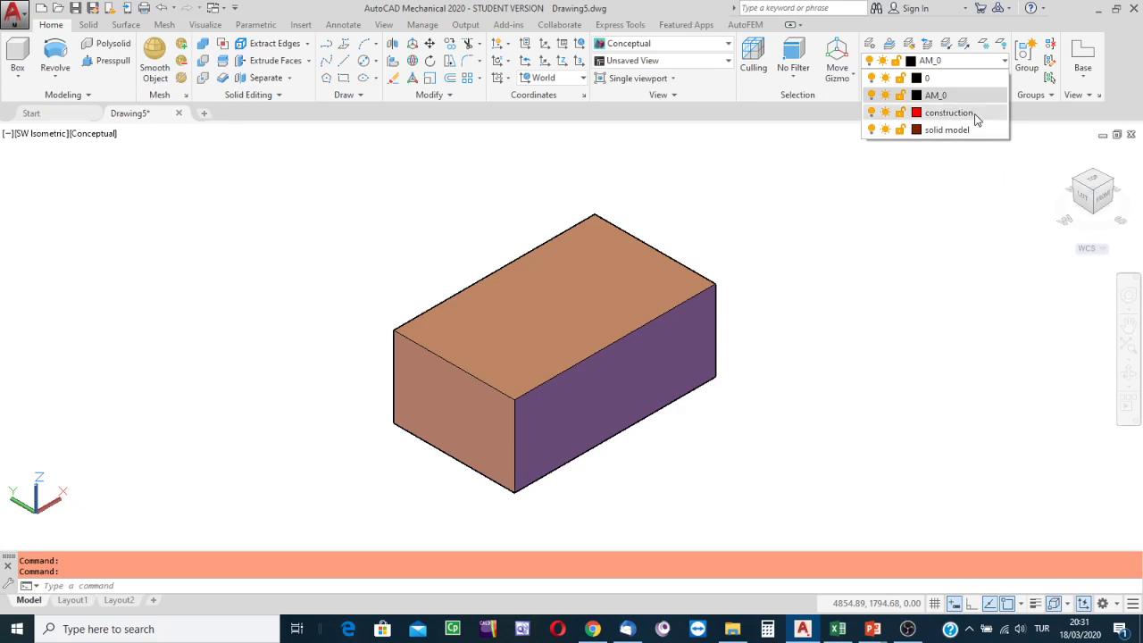
{"action": "left_click", "coordinate": [972, 228]}
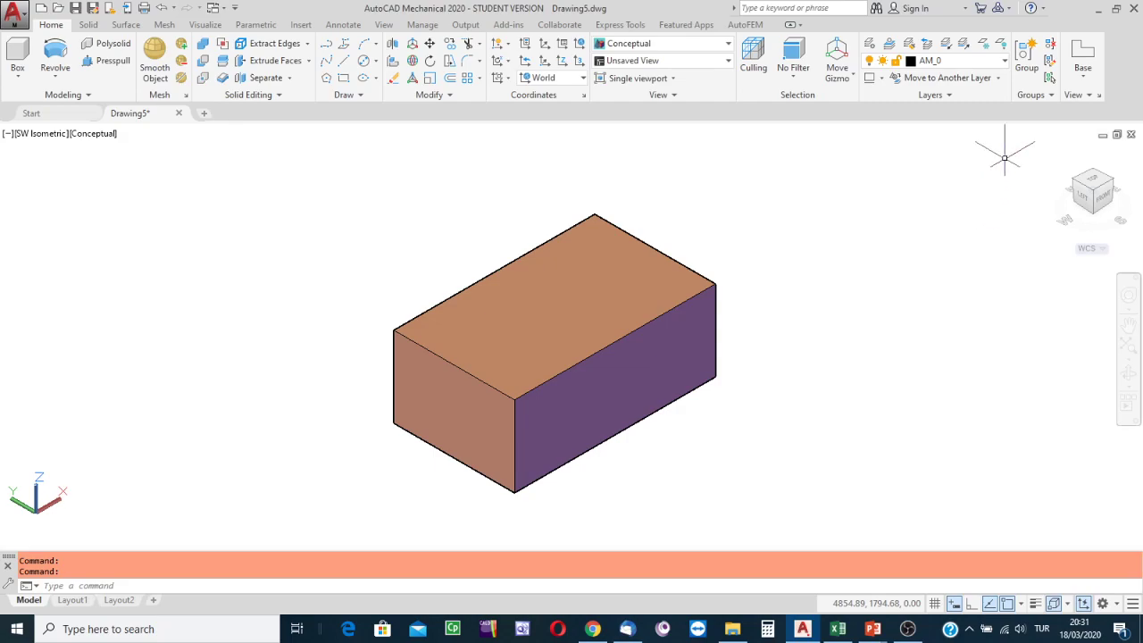
{"action": "left_click", "coordinate": [1008, 68]}
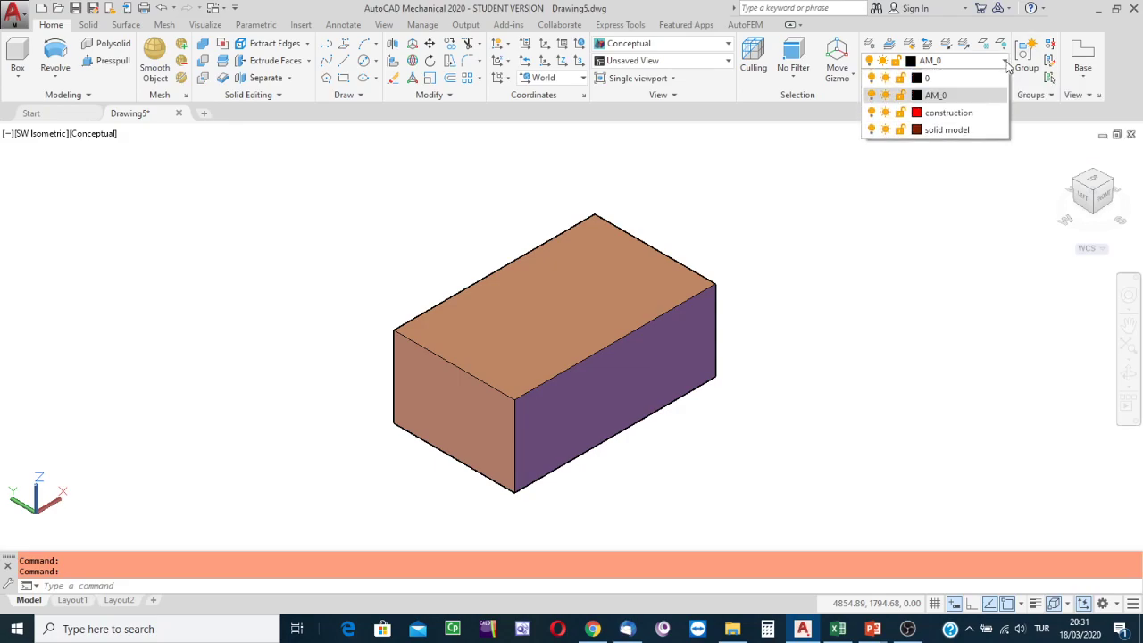
{"action": "left_click", "coordinate": [958, 114]}
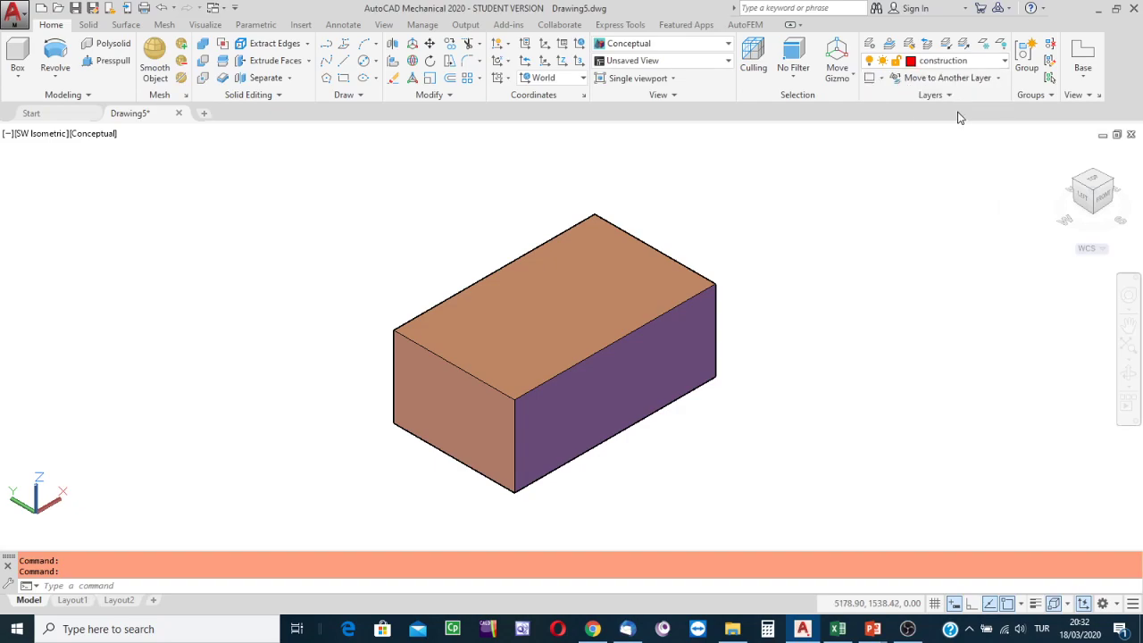
{"action": "left_click", "coordinate": [1006, 60]}
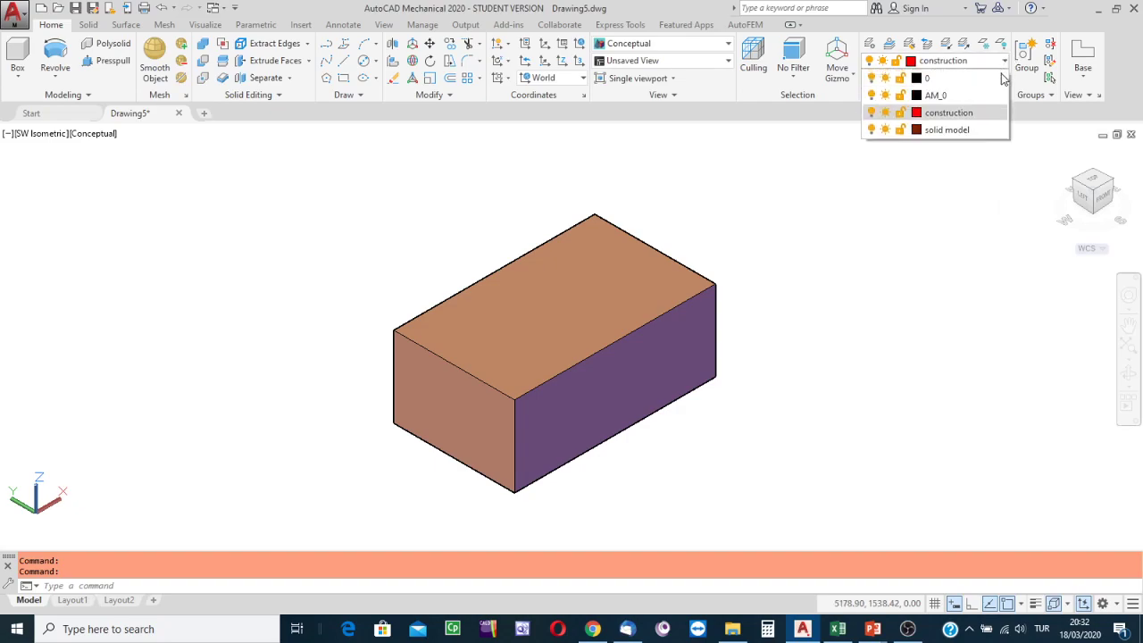
{"action": "left_click", "coordinate": [960, 217]}
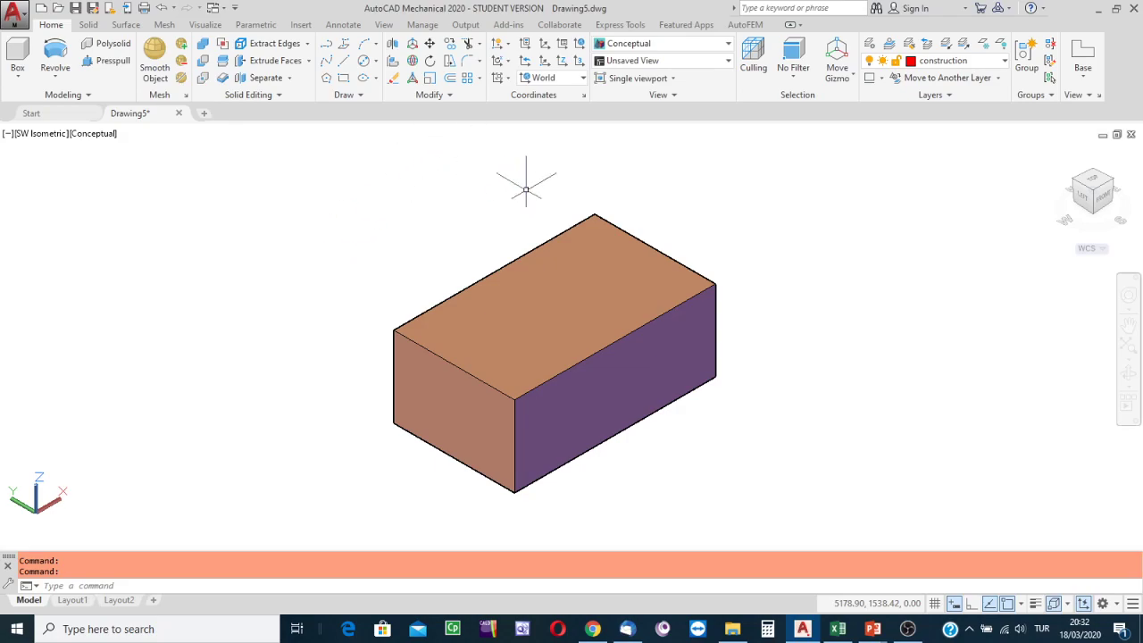
- Define a three-point UCS on the box's left end face, with origin at its lower-left corner, X along the bottom edge and Y up the vertical edge
{"action": "left_click", "coordinate": [579, 64]}
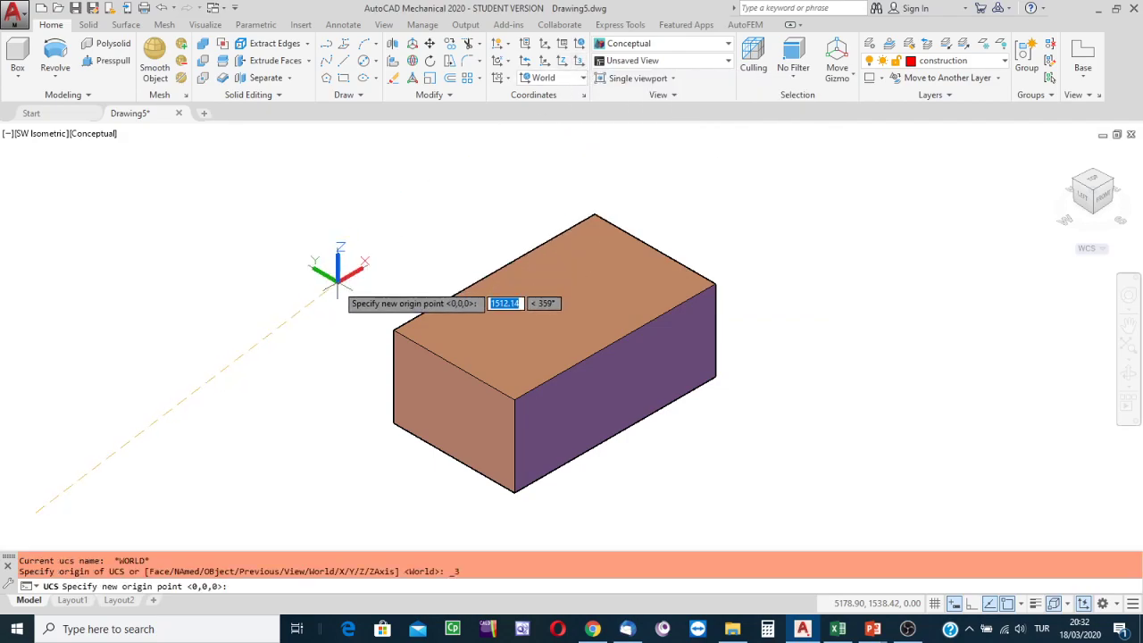
{"action": "left_click", "coordinate": [393, 426]}
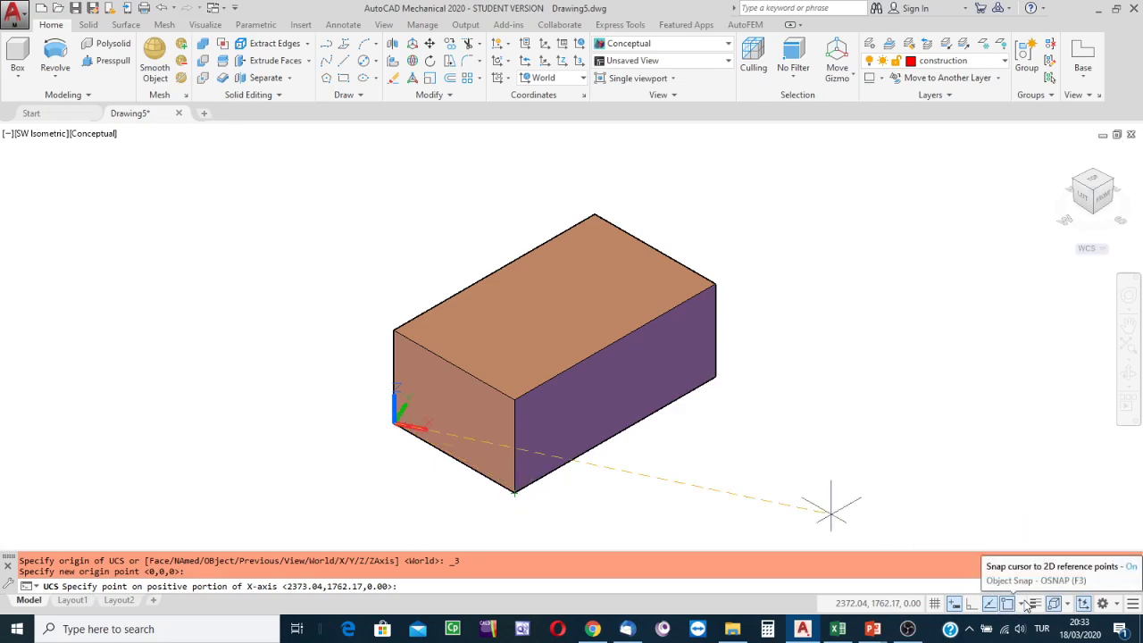
{"action": "left_click", "coordinate": [1023, 605]}
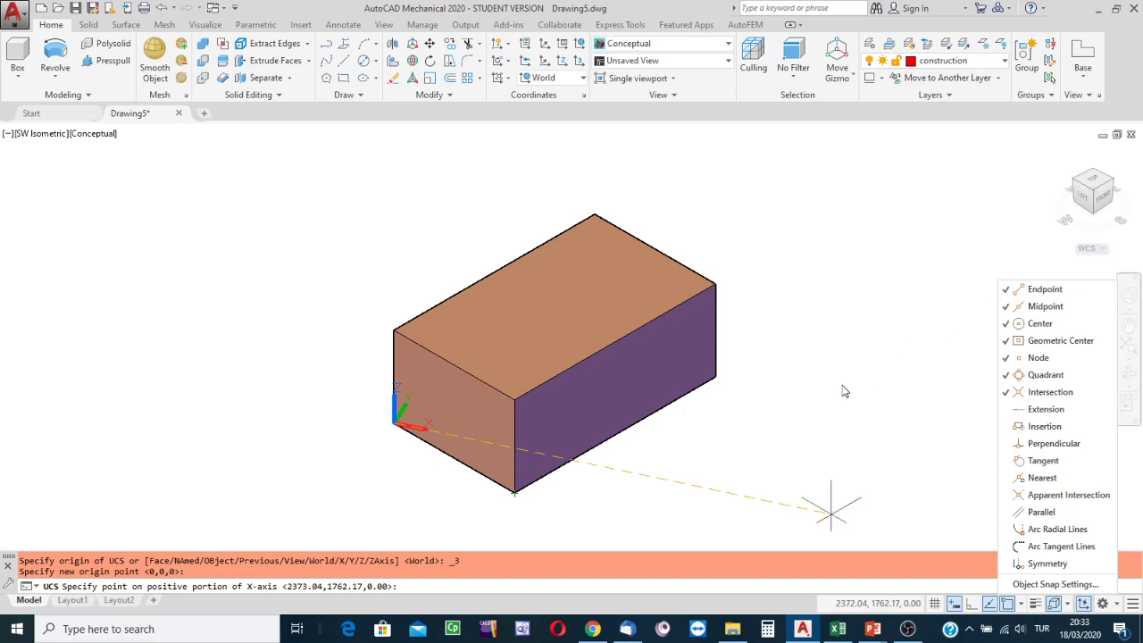
{"action": "left_click", "coordinate": [551, 499]}
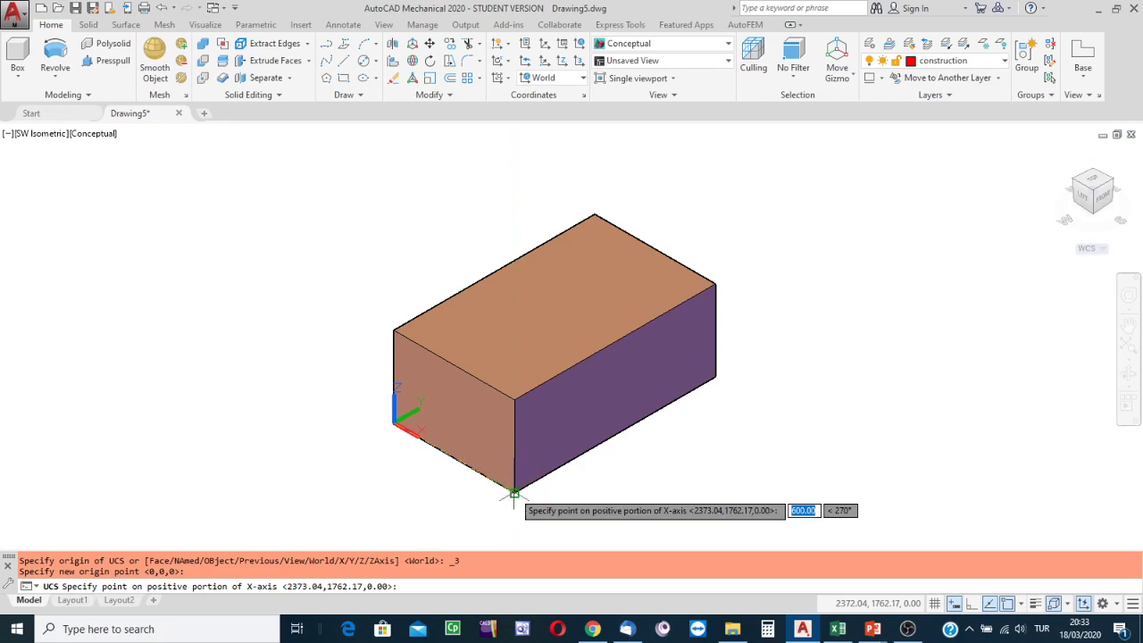
{"action": "left_click", "coordinate": [515, 495]}
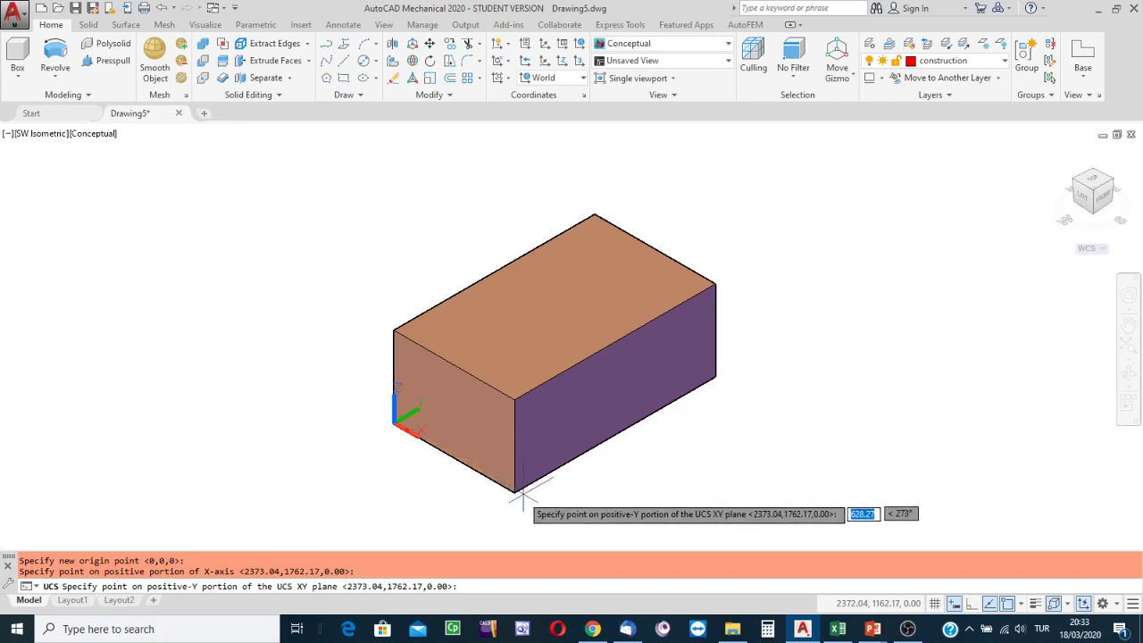
{"action": "left_click", "coordinate": [393, 329]}
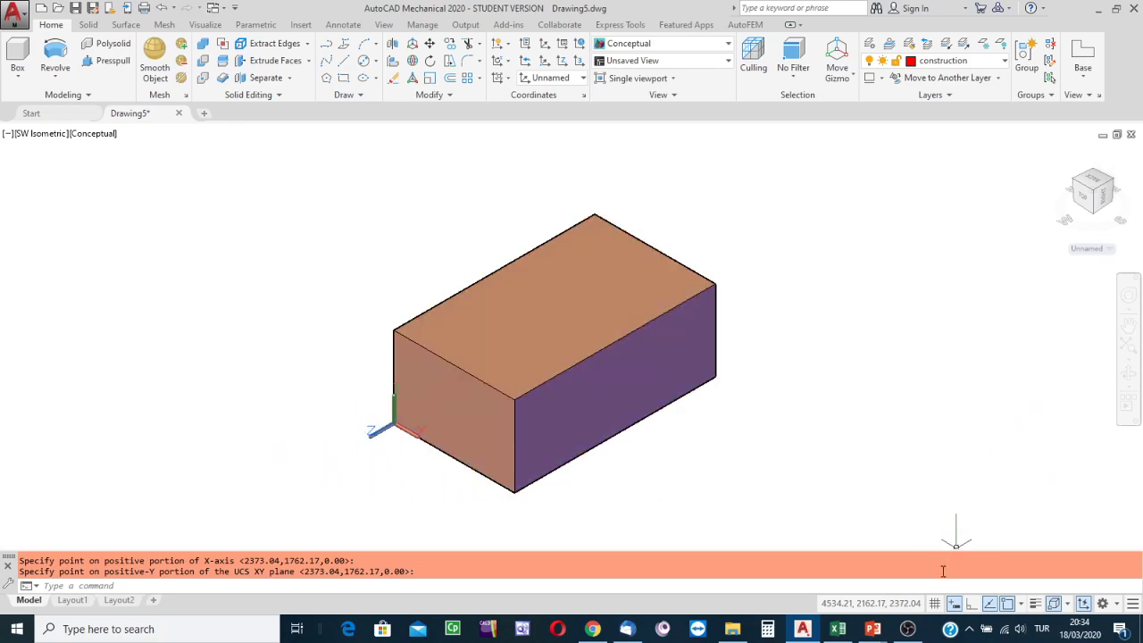
- Turn on the grid display and orbit the model to inspect the grid on the box's end-face work plane
{"action": "left_click", "coordinate": [935, 604]}
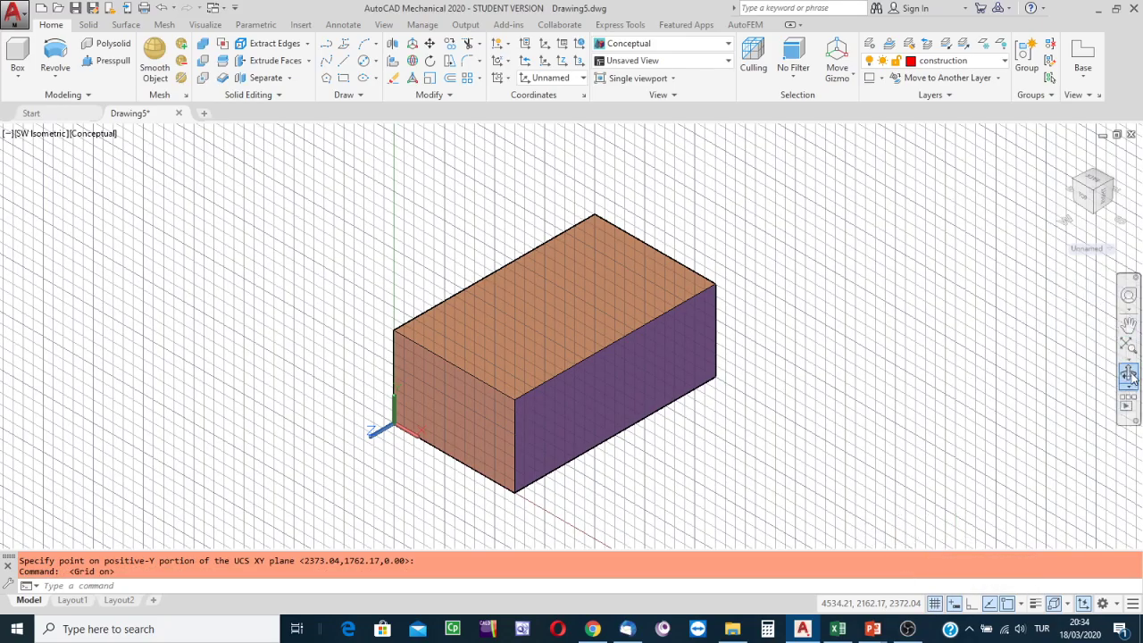
{"action": "left_click", "coordinate": [1133, 381]}
{"action": "left_click_drag", "start_coordinate": [700, 405], "coordinate": [718, 372]}
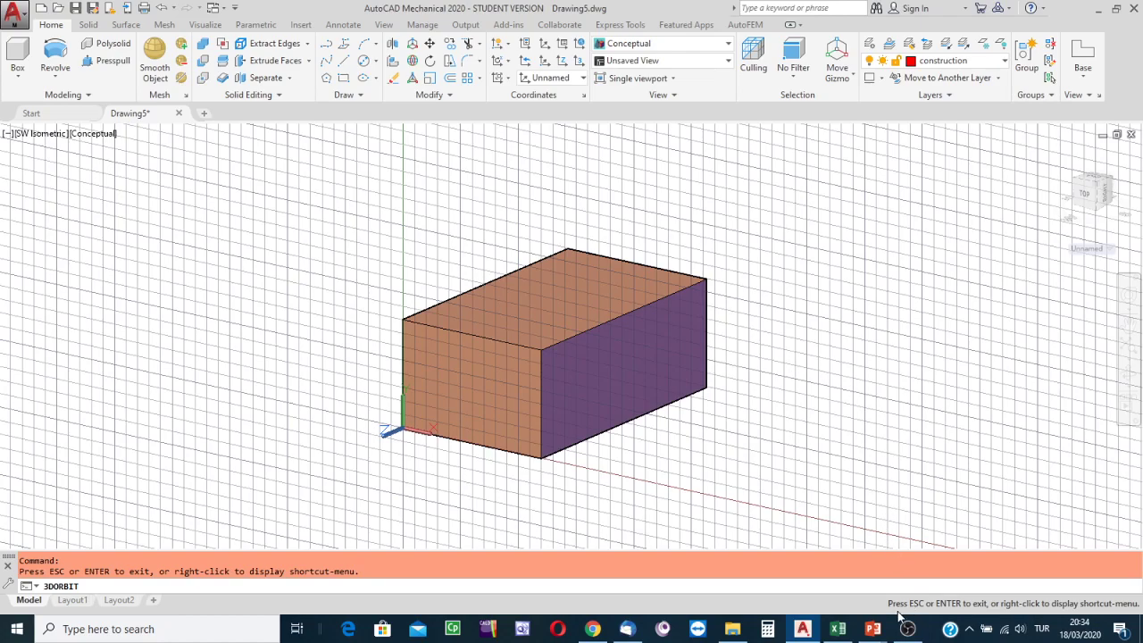
{"action": "key", "text": "Escape"}
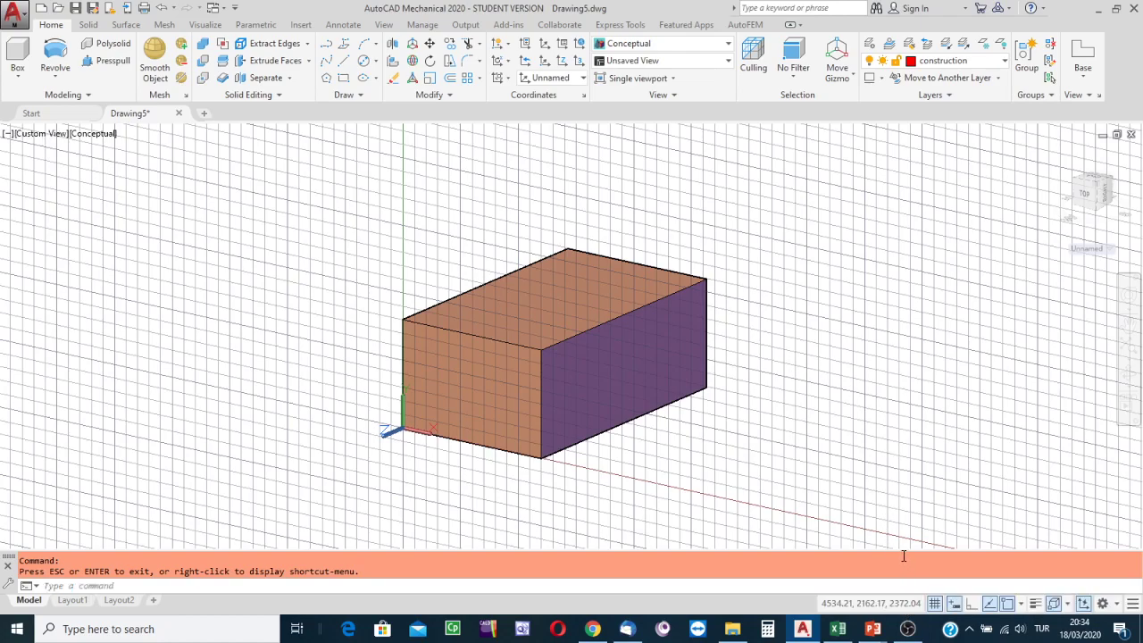
- Turn off the grid display
{"action": "left_click", "coordinate": [936, 603]}
{"action": "middle_click_drag", "start_coordinate": [831, 396], "coordinate": [869, 426]}
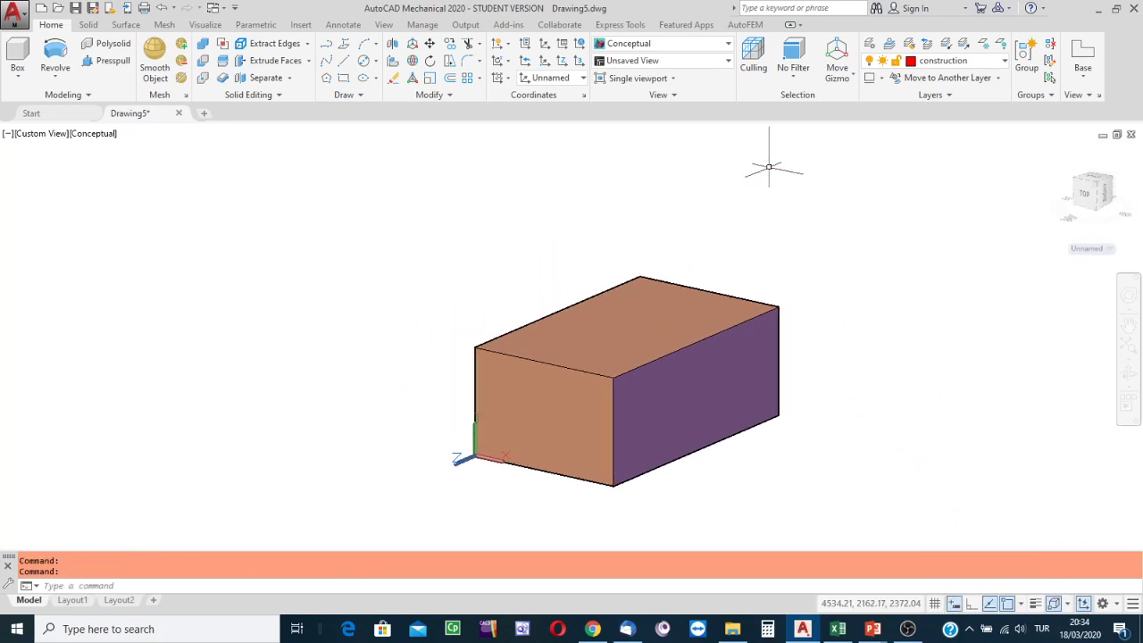
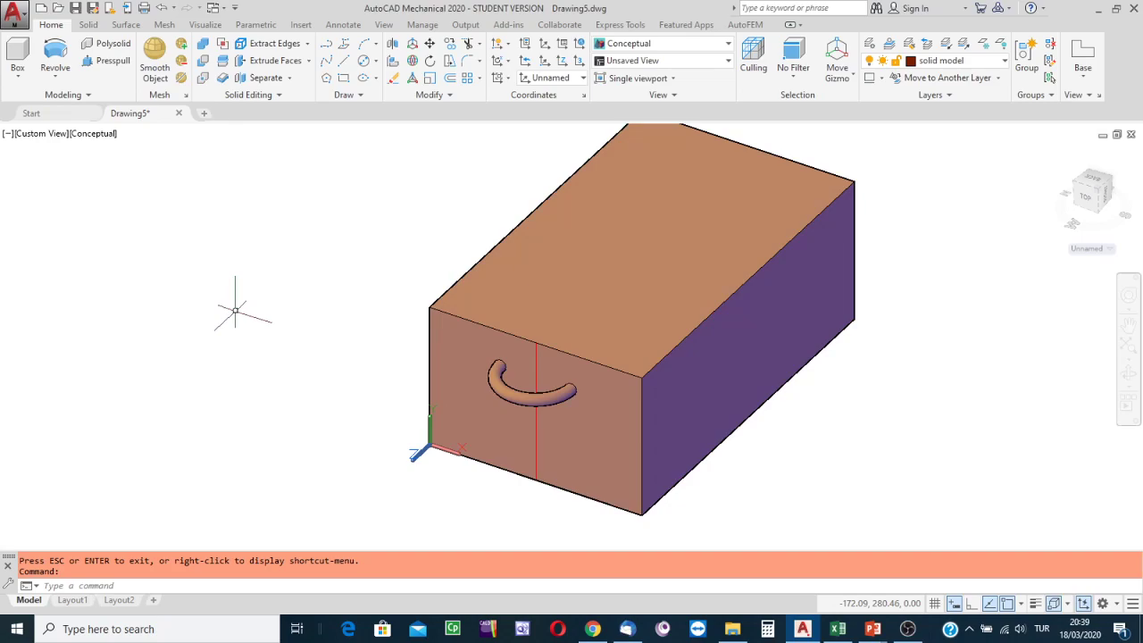
- Union the box and the curved handle on its end face into one solid
{"action": "middle_click_drag", "start_coordinate": [304, 319], "coordinate": [292, 340]}
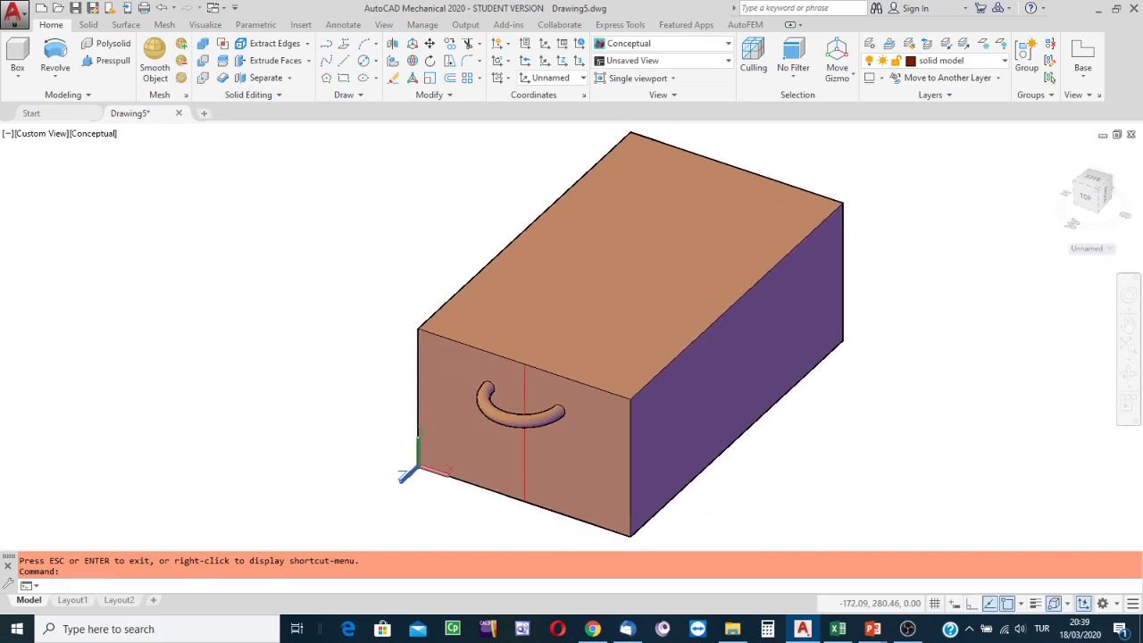
{"action": "key", "text": "Escape"}
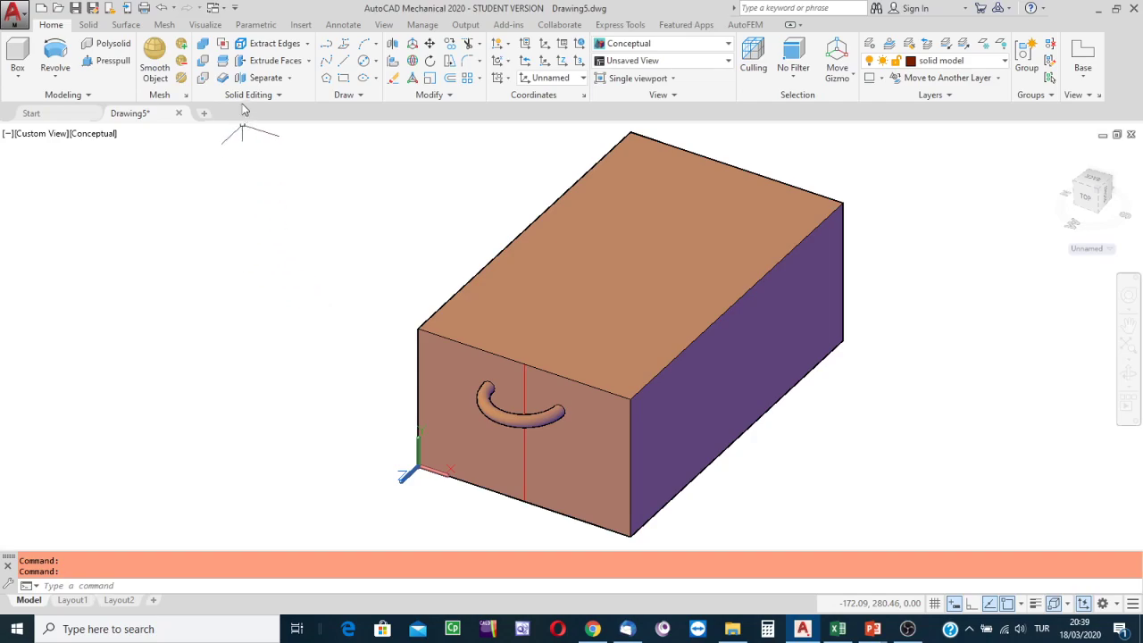
{"action": "left_click", "coordinate": [203, 44]}
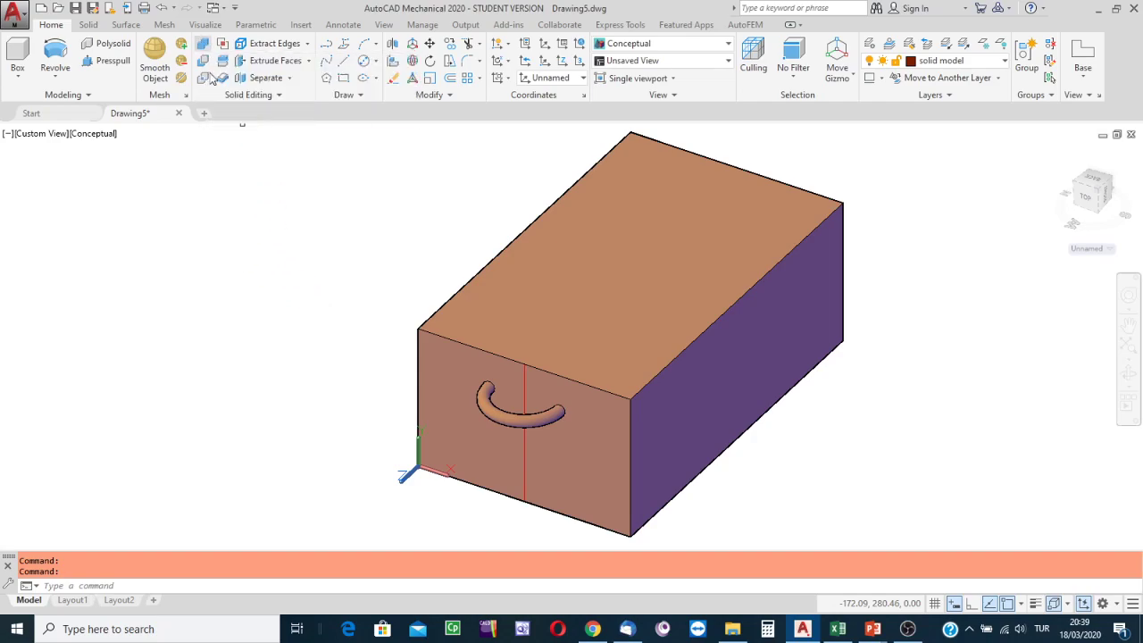
{"action": "left_click", "coordinate": [482, 270]}
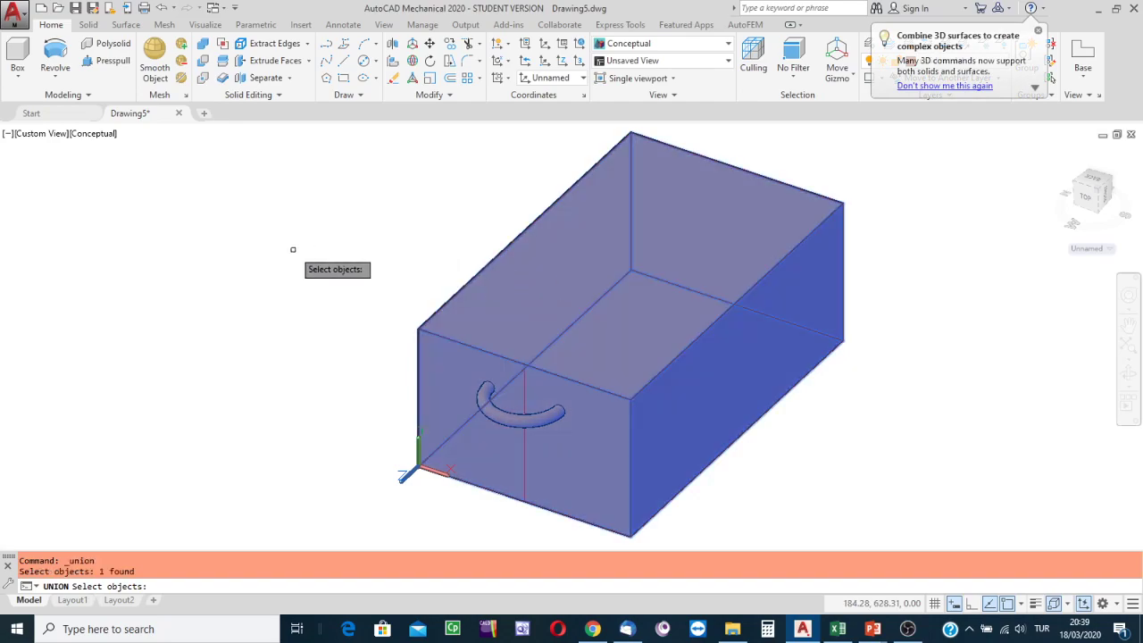
{"action": "left_click", "coordinate": [502, 418]}
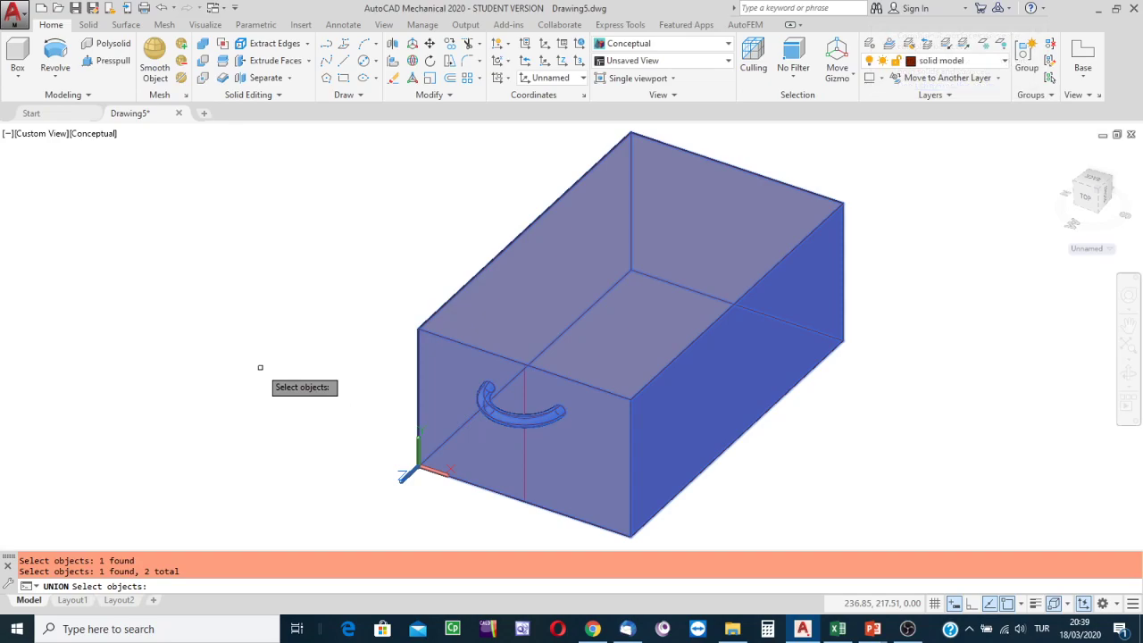
{"action": "key", "text": "Return"}
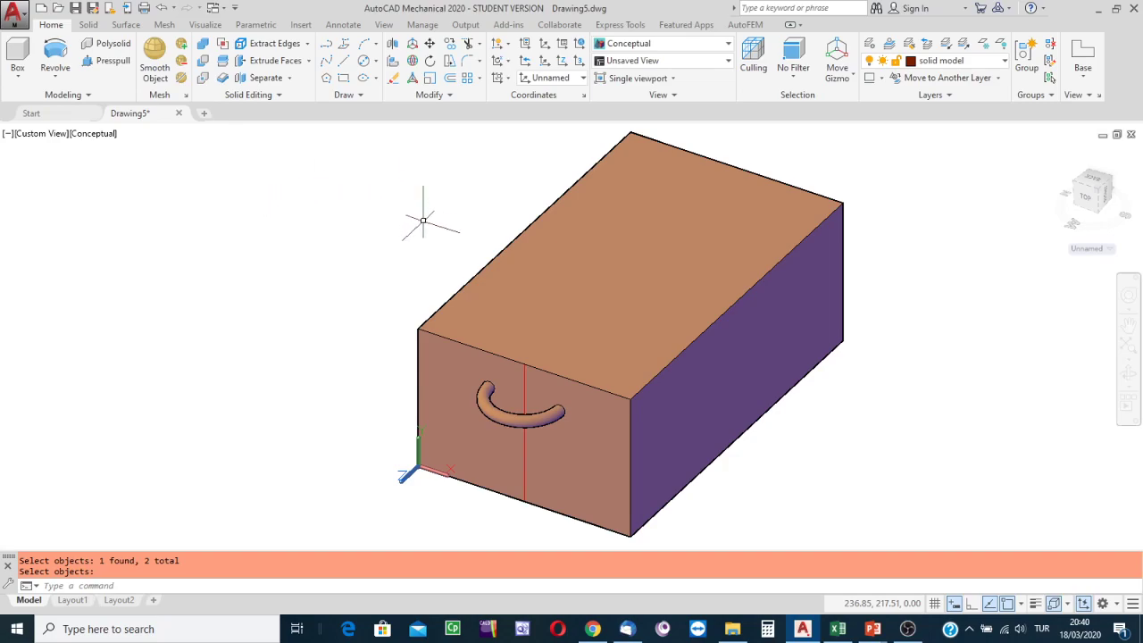
- Make the construction layer the current layer again
{"action": "middle_click_drag", "start_coordinate": [434, 221], "coordinate": [357, 251]}
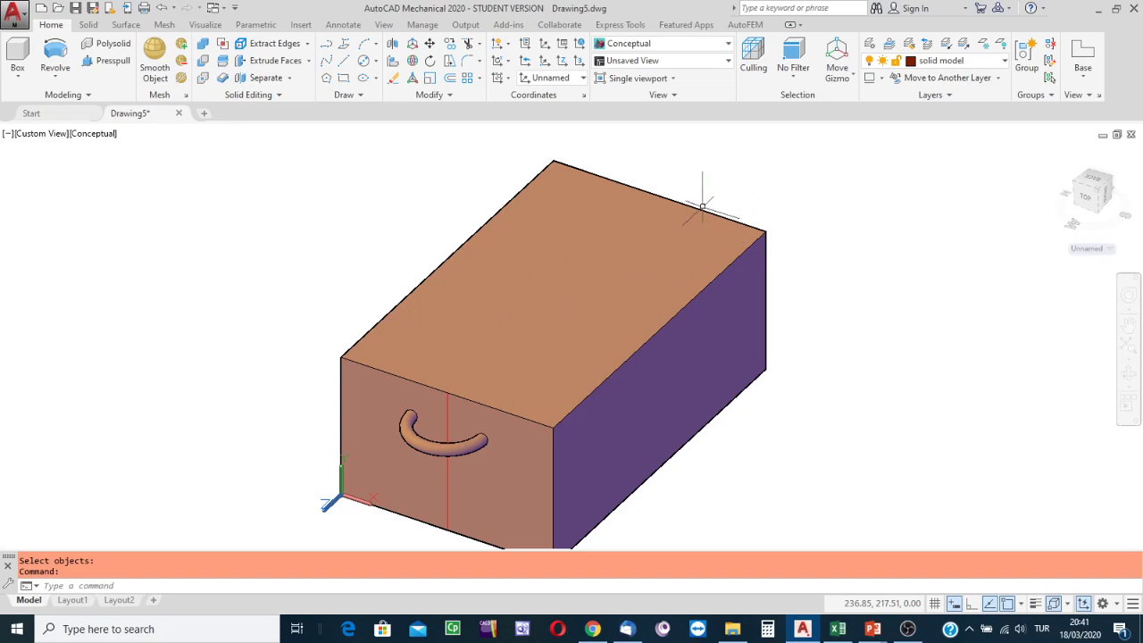
{"action": "left_click", "coordinate": [911, 388]}
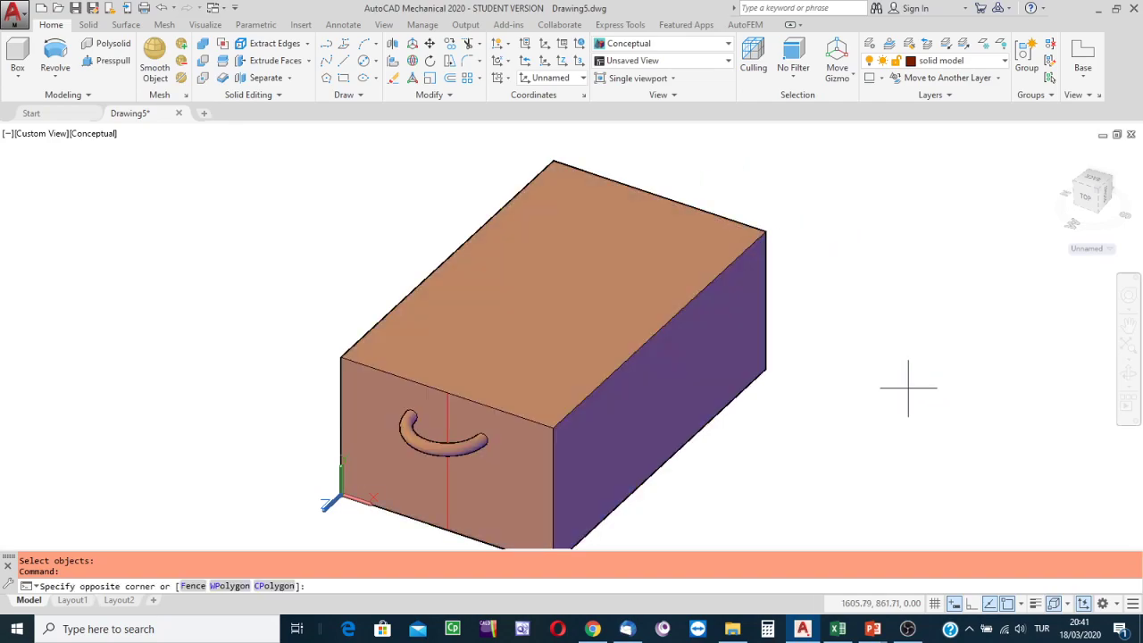
{"action": "key", "text": "Escape"}
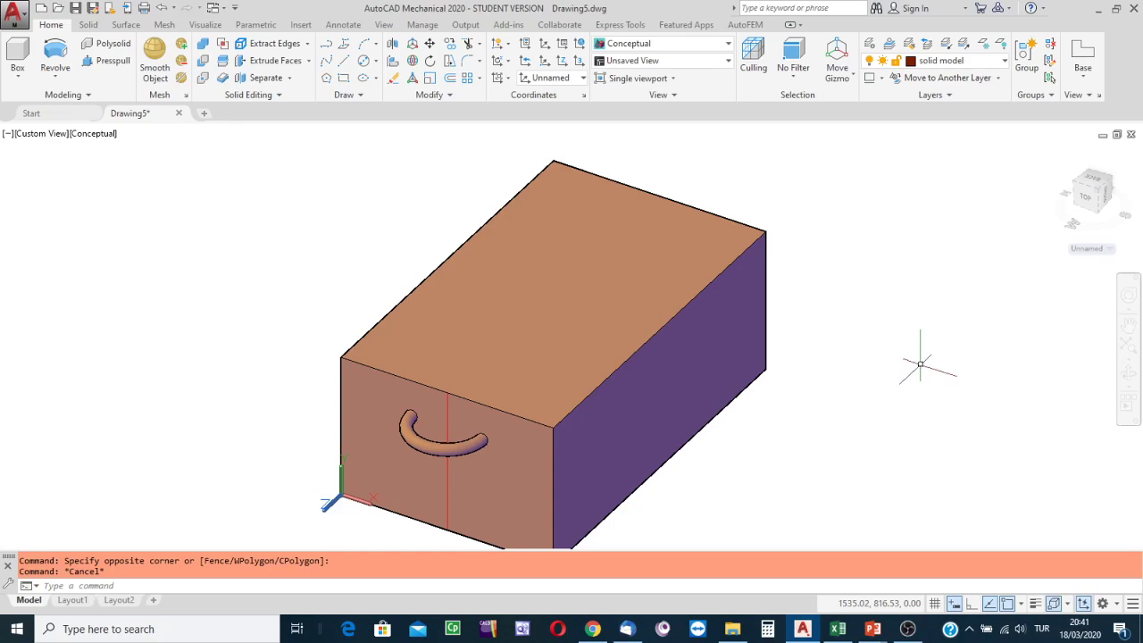
{"action": "left_click", "coordinate": [1005, 63]}
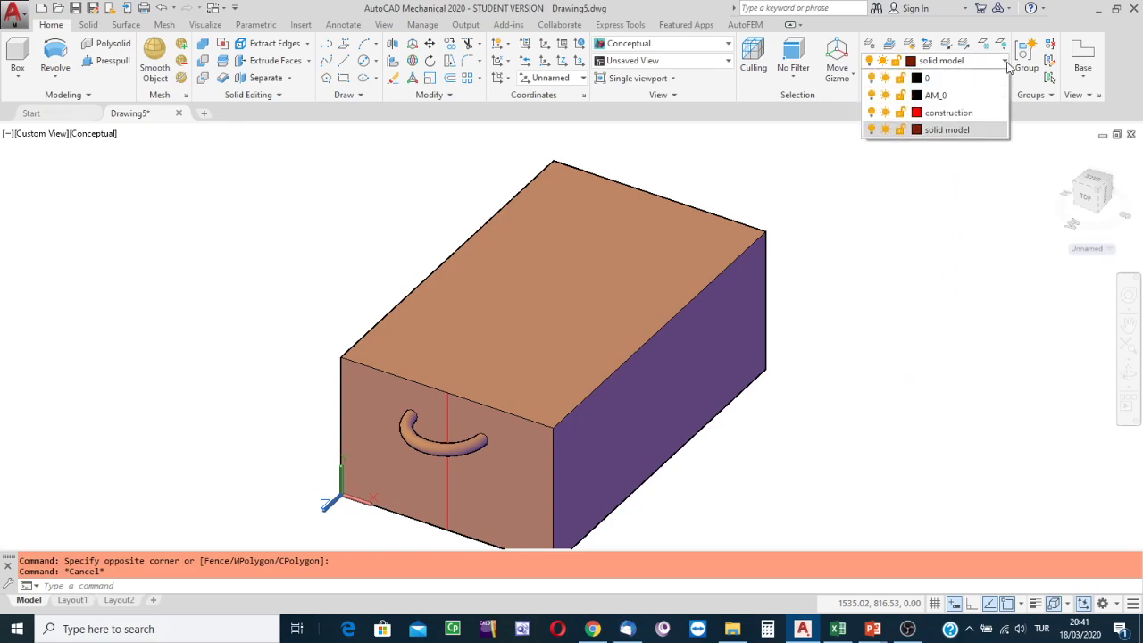
{"action": "left_click", "coordinate": [945, 113]}
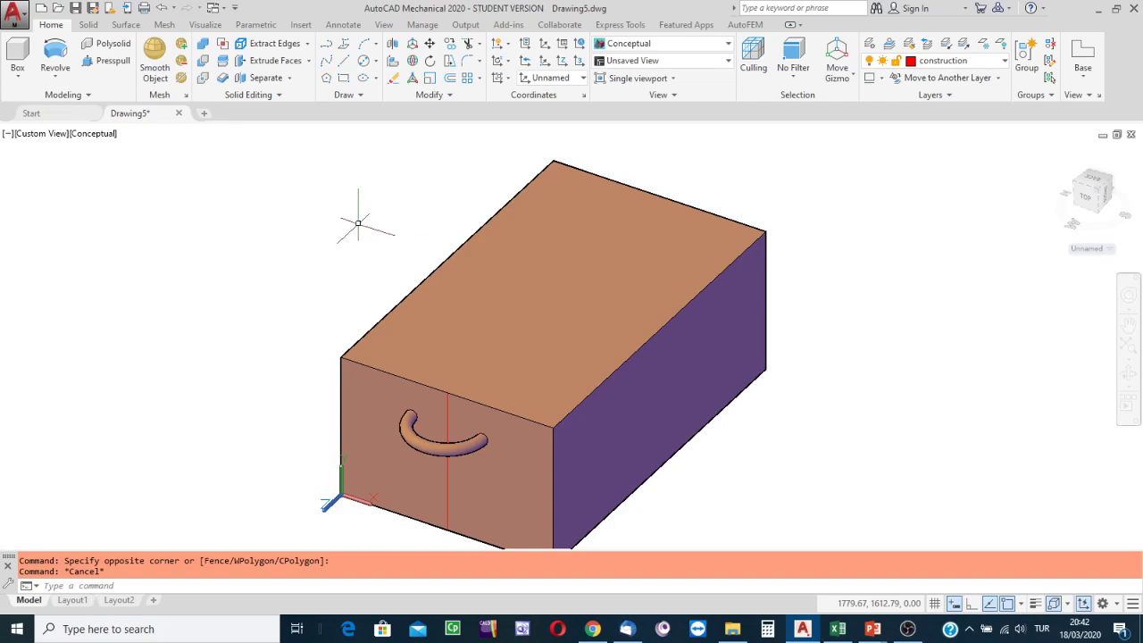
- Define a three-point UCS on the box's top face, origin at the handle end's left corner, X along the long edge and Y along the short edge
{"action": "left_click", "coordinate": [578, 63]}
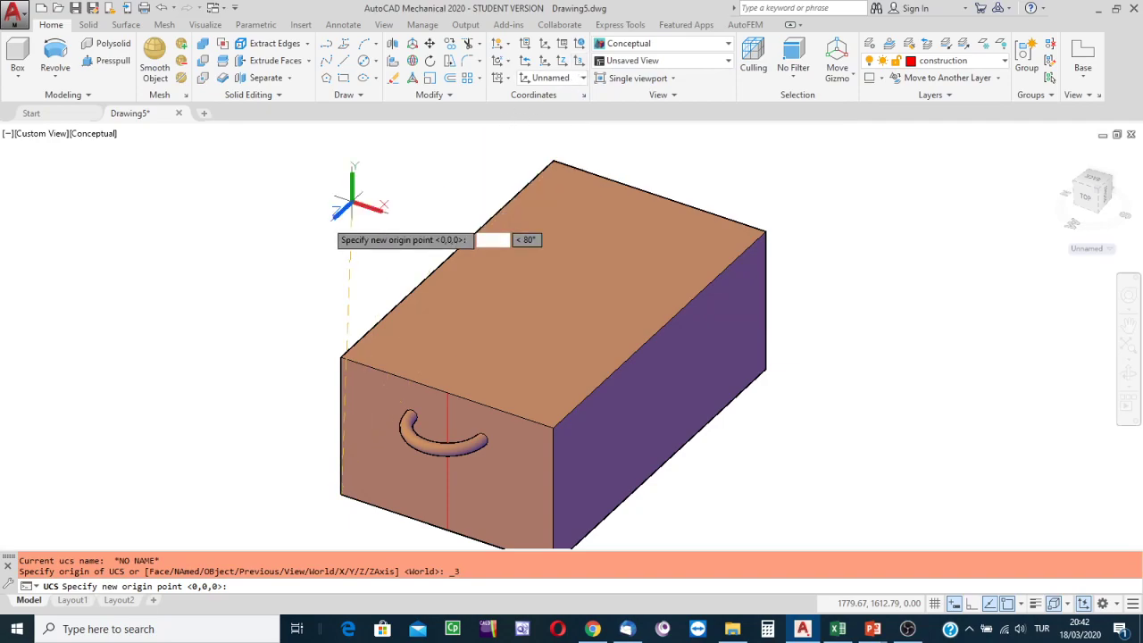
{"action": "left_click", "coordinate": [342, 356]}
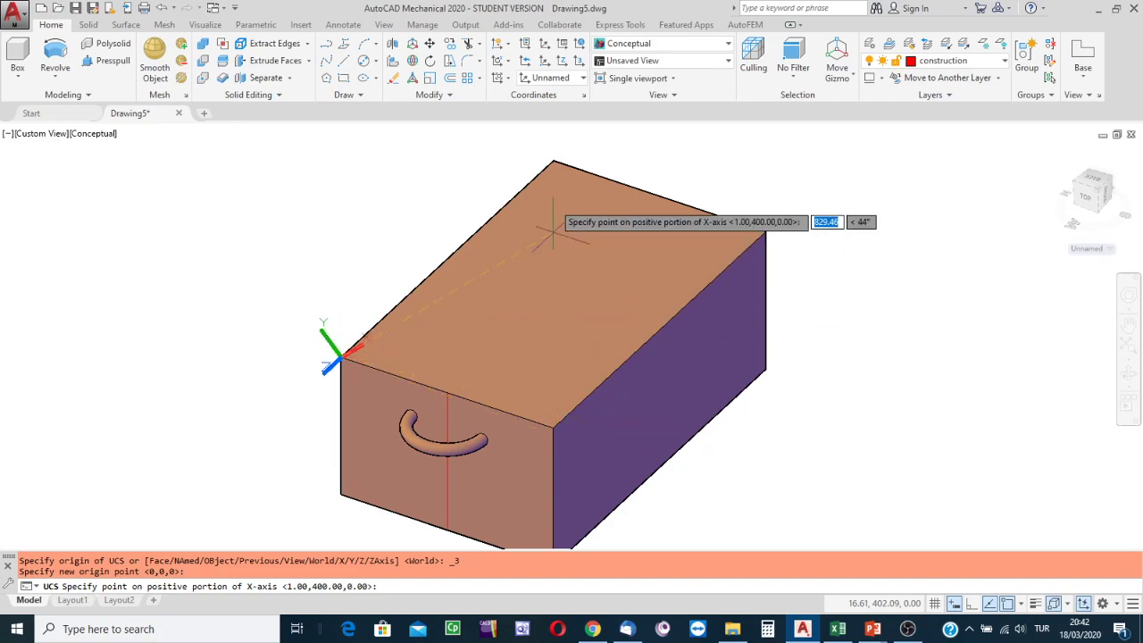
{"action": "left_click", "coordinate": [553, 160]}
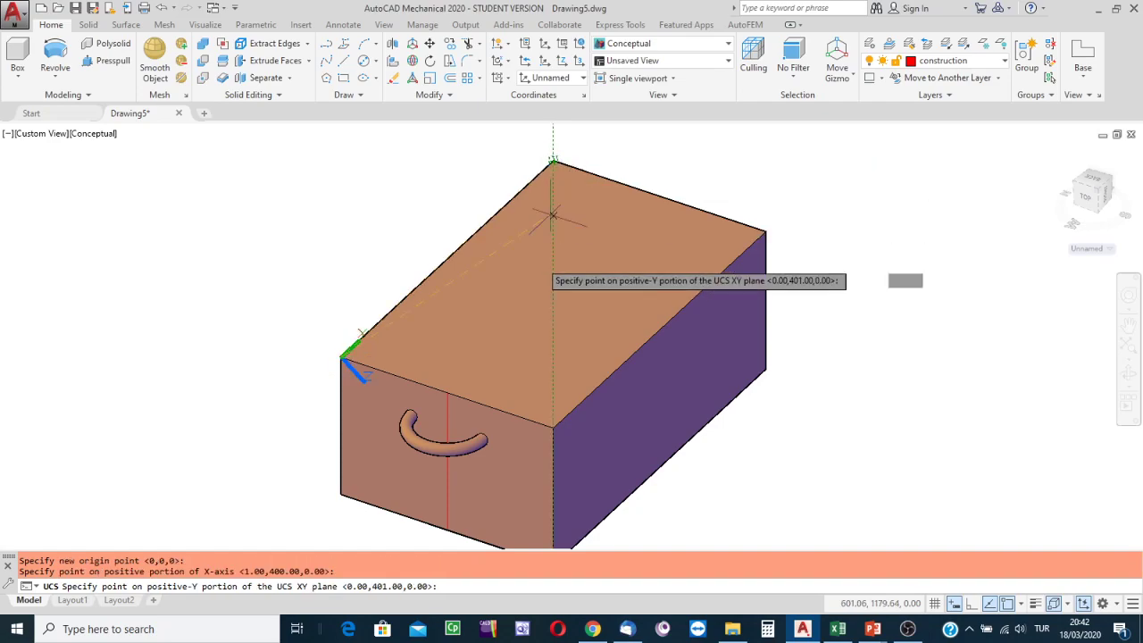
{"action": "left_click", "coordinate": [553, 427]}
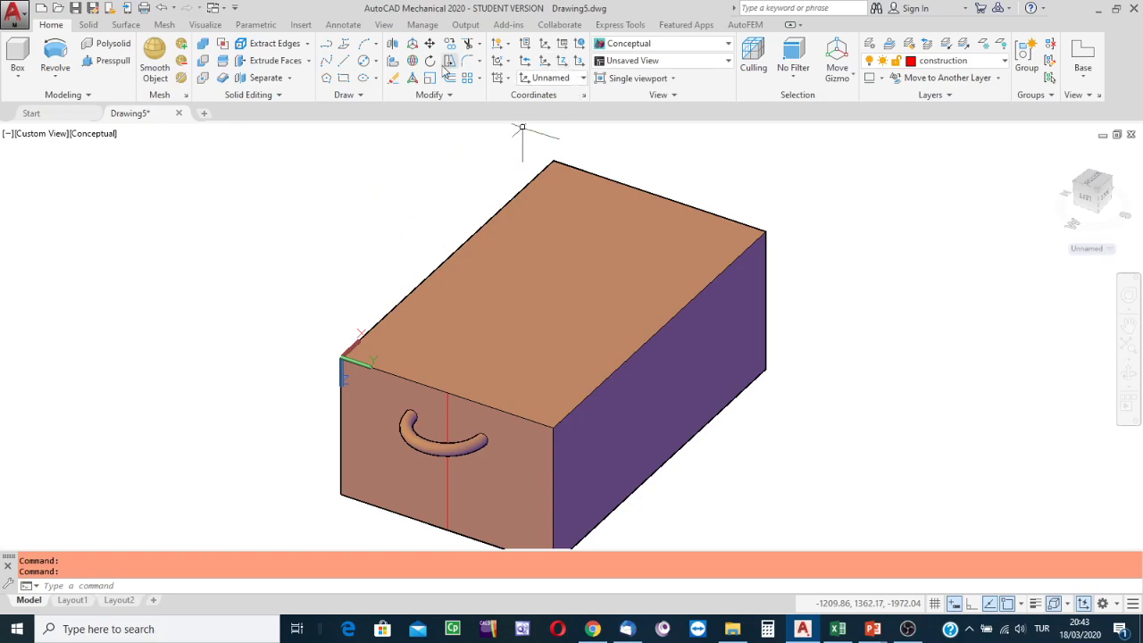
- Draw a lengthwise centre line on the box's top face between the midpoints of its two short edges
{"action": "left_click", "coordinate": [344, 61]}
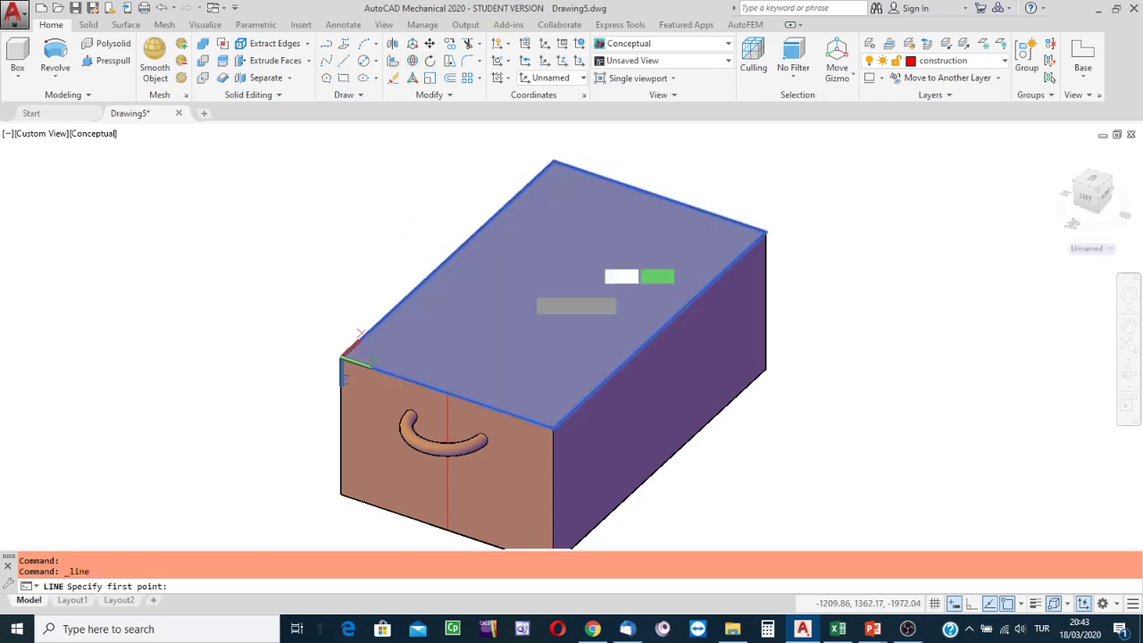
{"action": "left_click", "coordinate": [446, 393]}
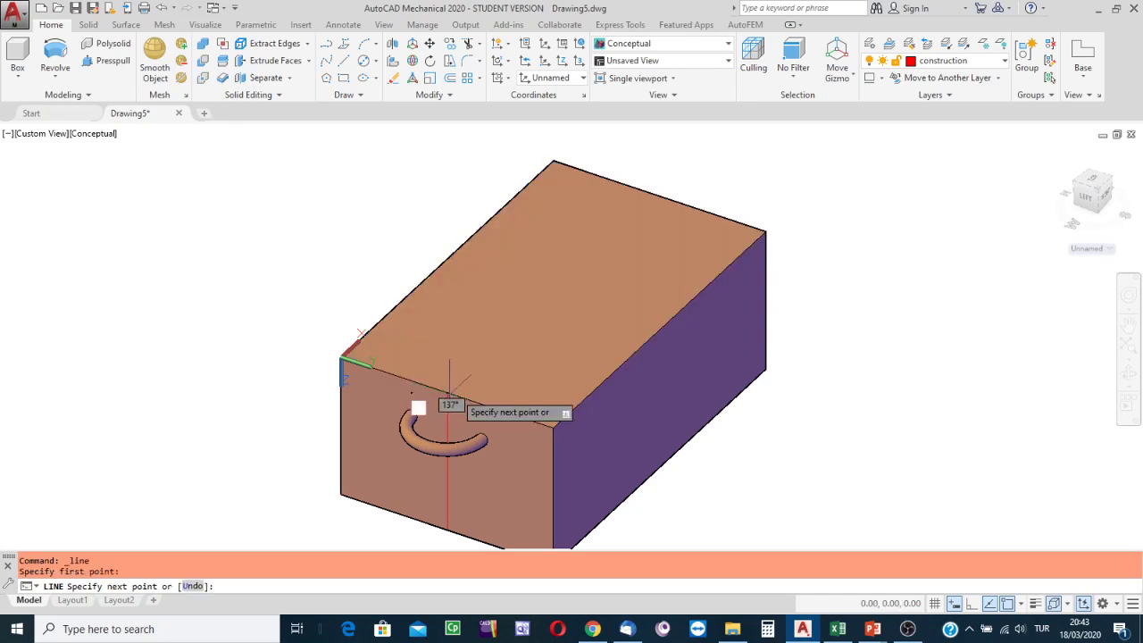
{"action": "left_click", "coordinate": [660, 196]}
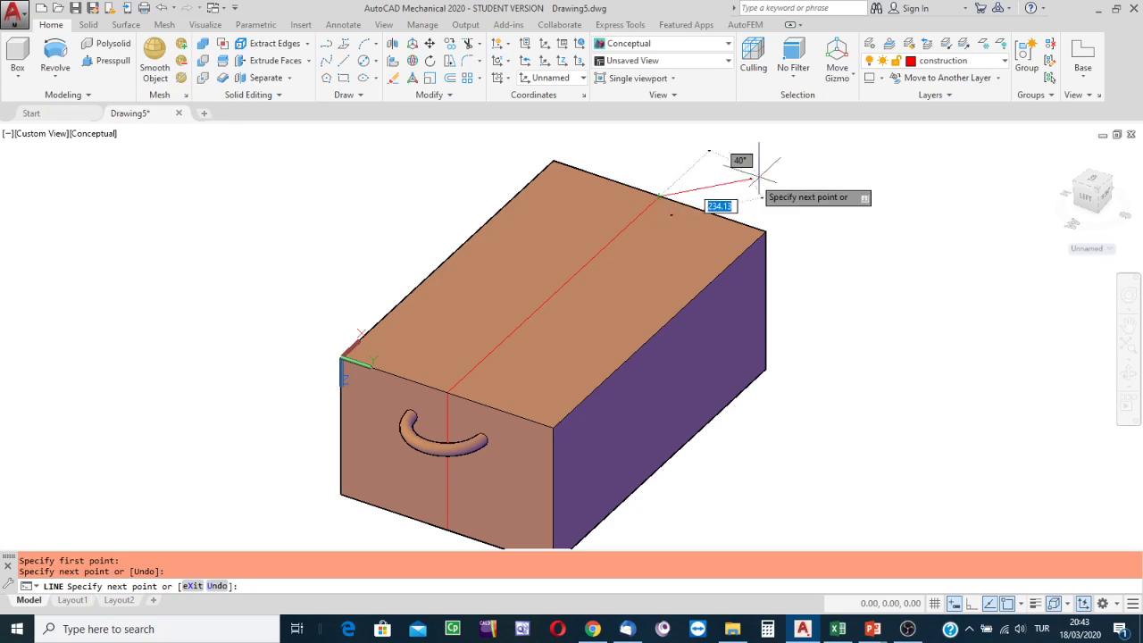
{"action": "key", "text": "Escape"}
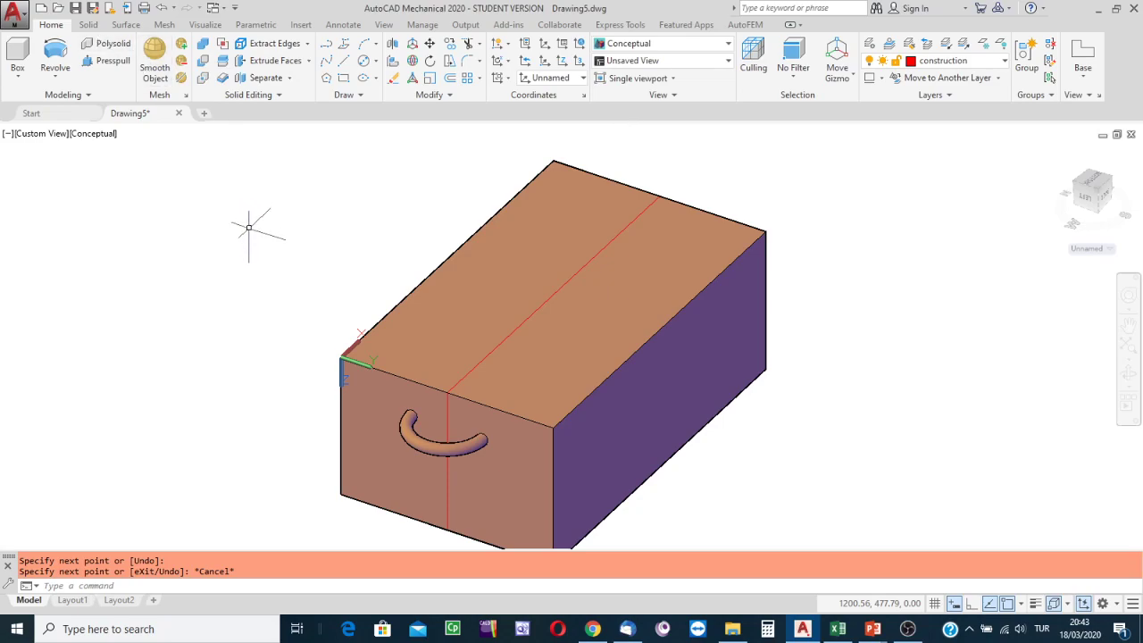
- Extrude the top face's centre line upward as a surface with a height of 700
{"action": "left_click", "coordinate": [126, 25]}
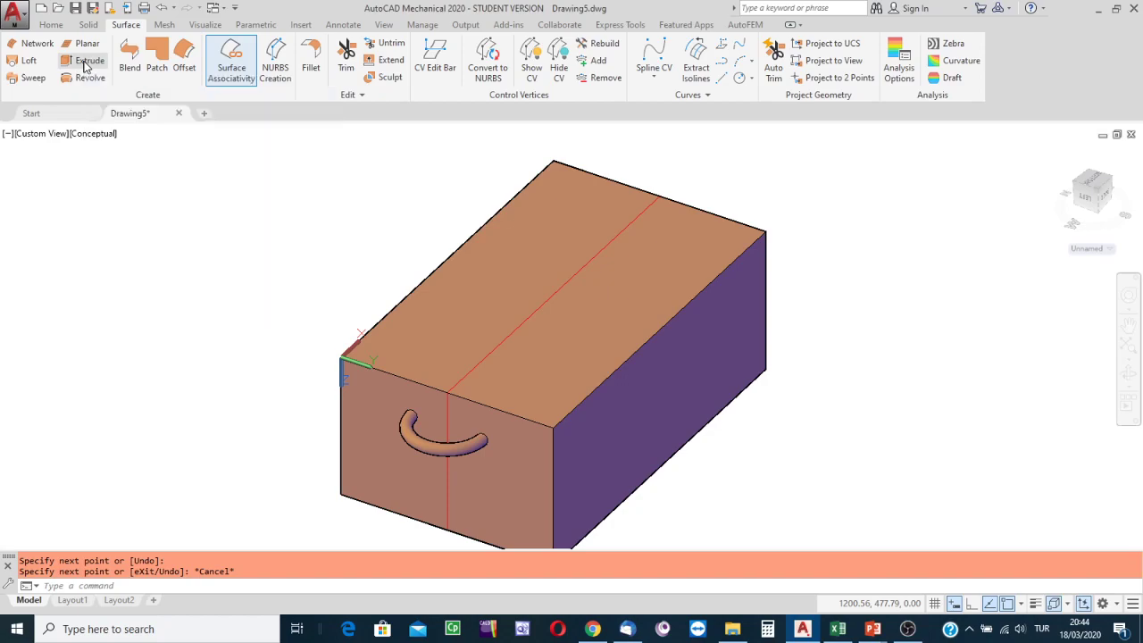
{"action": "left_click", "coordinate": [87, 61]}
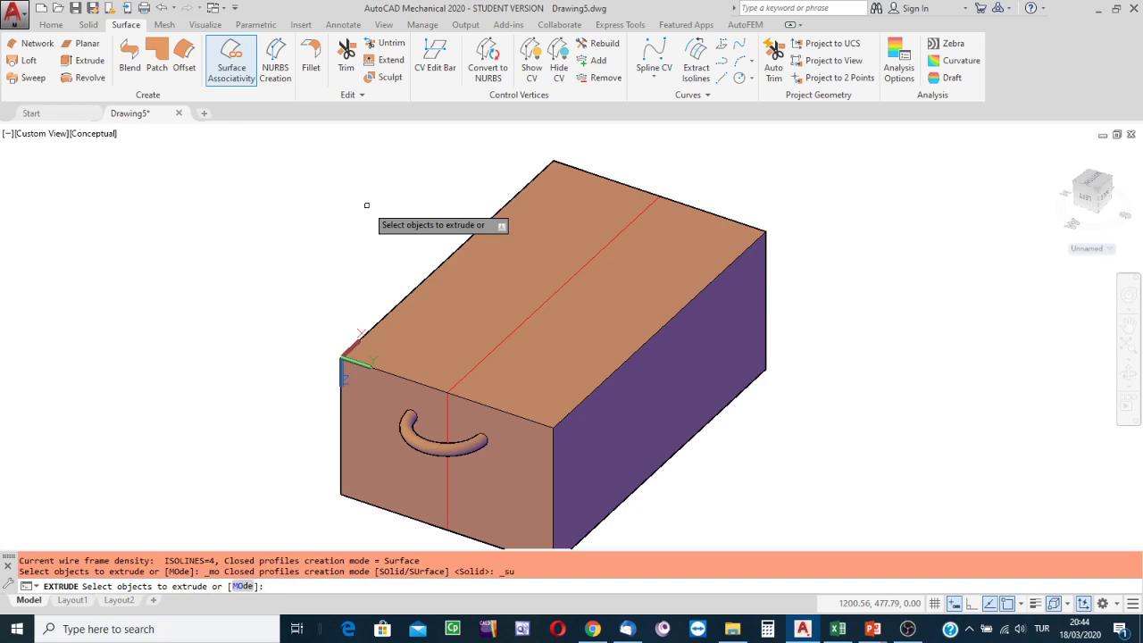
{"action": "left_click", "coordinate": [597, 255]}
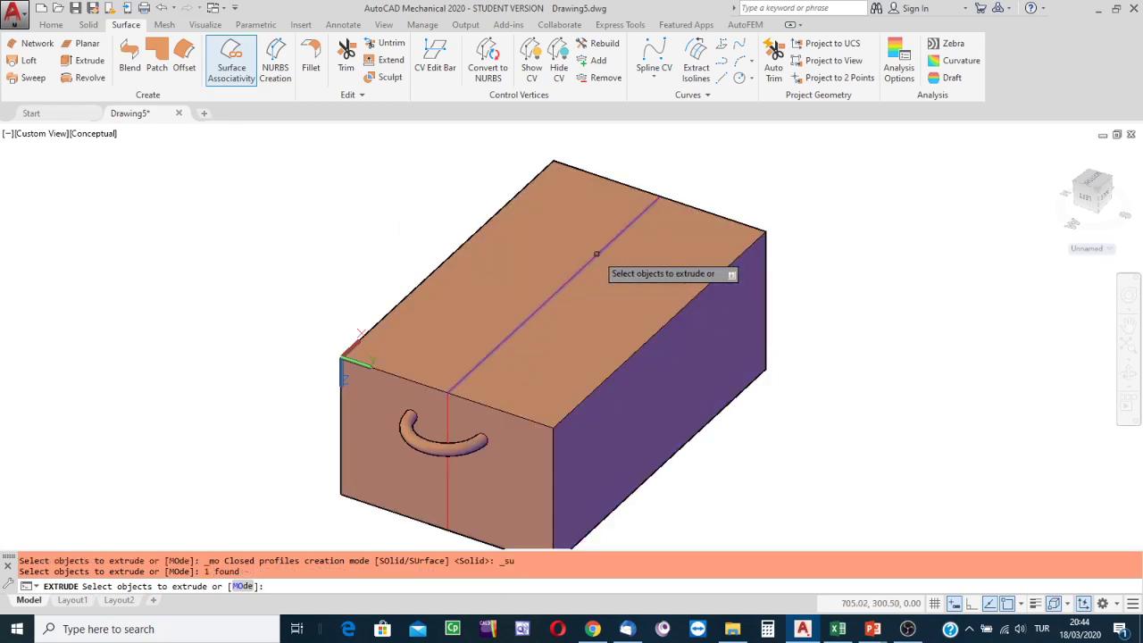
{"action": "key", "text": "Return"}
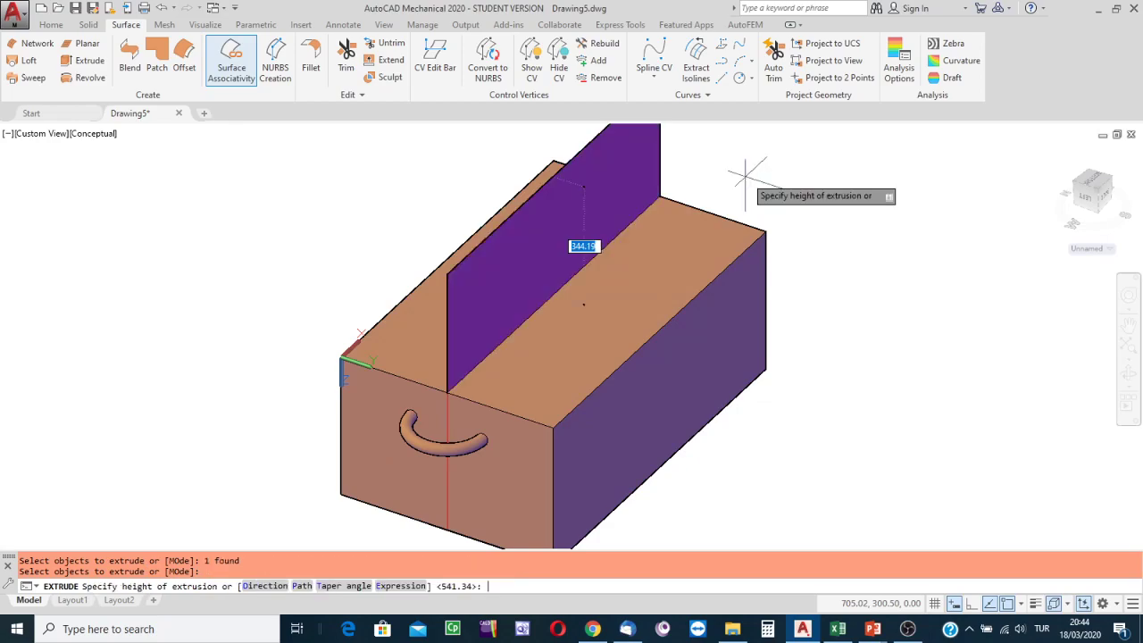
{"action": "middle_click_drag", "start_coordinate": [740, 186], "coordinate": [727, 284]}
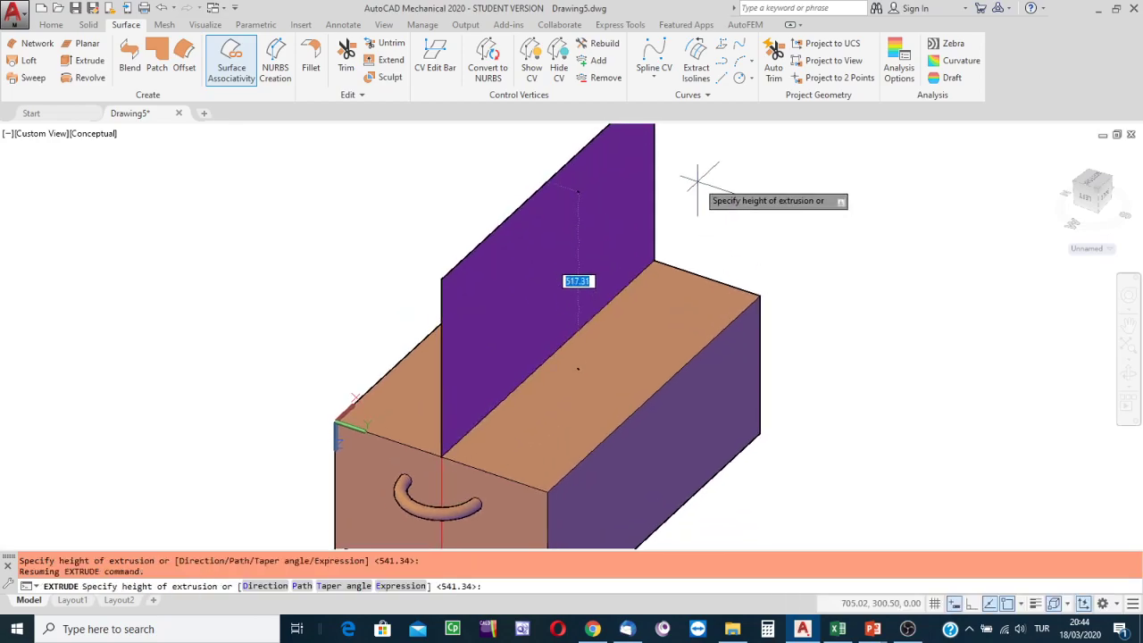
{"action": "scroll", "coordinate": [702, 193], "scroll_direction": "up", "scroll_amount": 3}
{"action": "scroll", "coordinate": [703, 196], "scroll_direction": "down", "scroll_amount": 4}
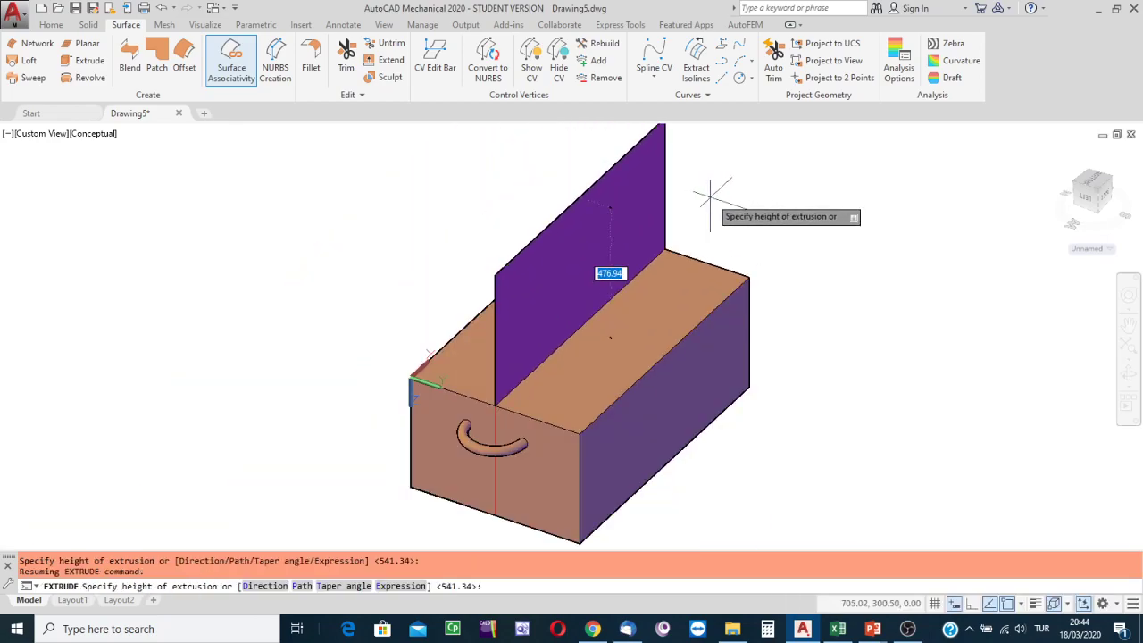
{"action": "middle_click_drag", "start_coordinate": [722, 191], "coordinate": [692, 266]}
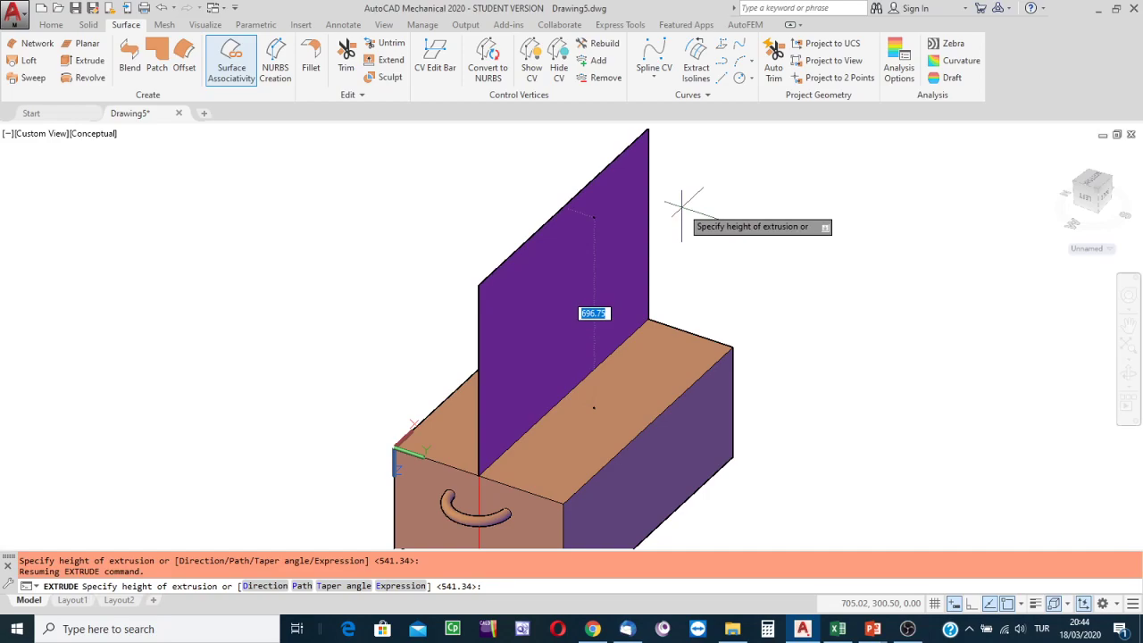
{"action": "type", "text": "700"}
{"action": "key", "text": "Return"}
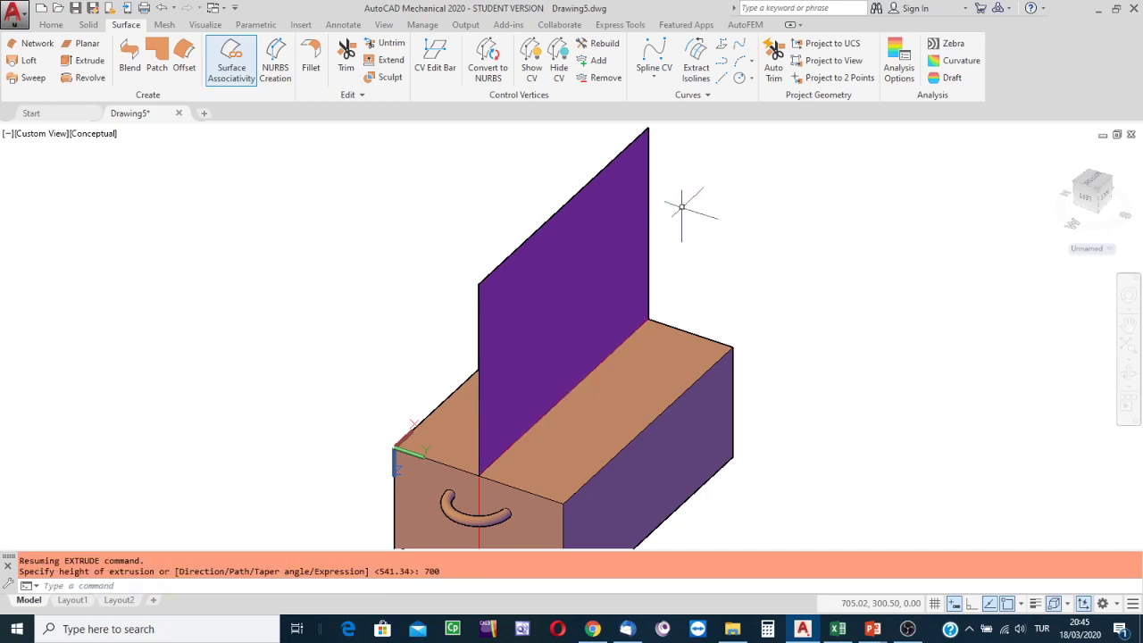
- Define a three-point UCS on the vertical surface, origin at its handle-end lower corner, X along the bottom edge and Y up the vertical edge
{"action": "middle_click_drag", "start_coordinate": [812, 238], "coordinate": [757, 229]}
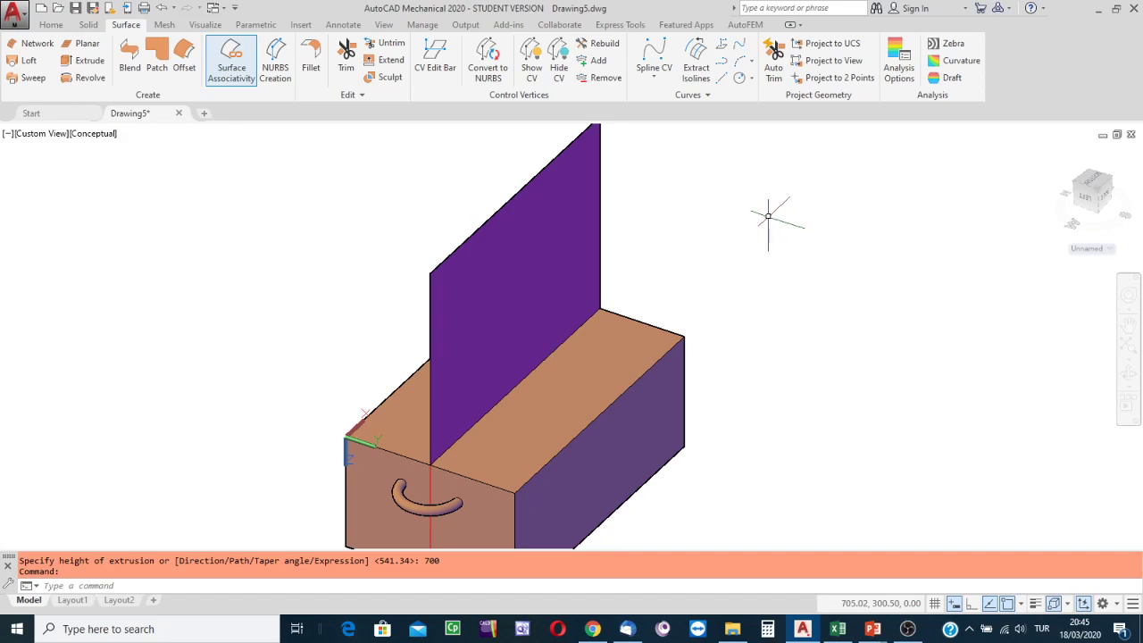
{"action": "mouse_move", "coordinate": [765, 216]}
{"action": "middle_mouse_down", "text": "shift"}
{"action": "mouse_move", "coordinate": [778, 186]}
{"action": "mouse_move", "coordinate": [765, 214]}
{"action": "middle_mouse_up", "text": "shift"}
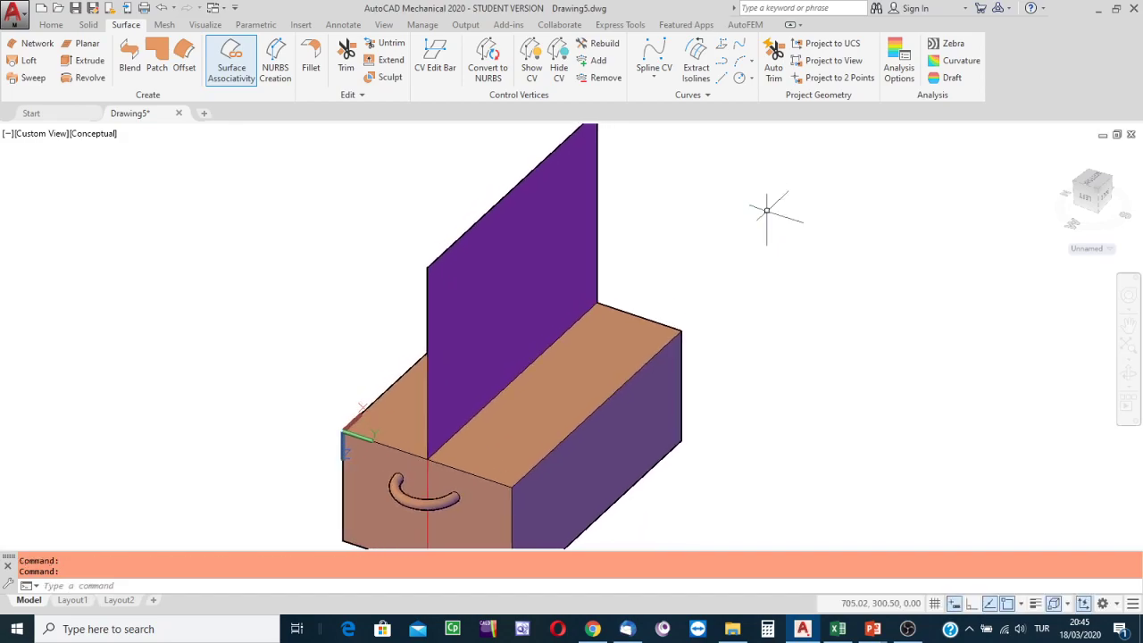
{"action": "left_click", "coordinate": [51, 25]}
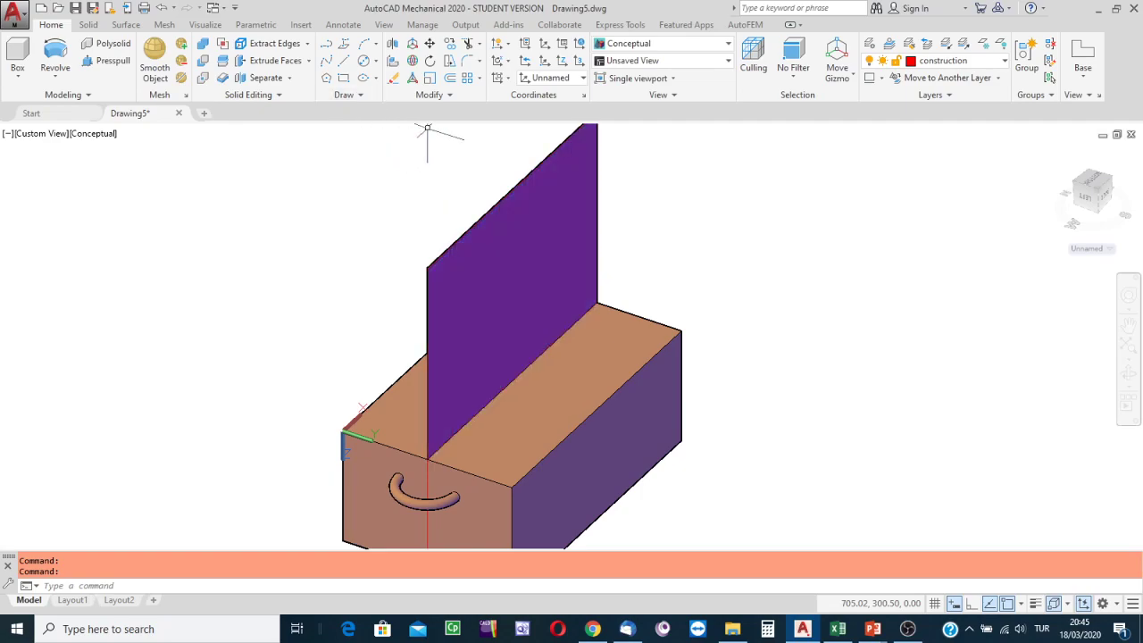
{"action": "left_click", "coordinate": [579, 60]}
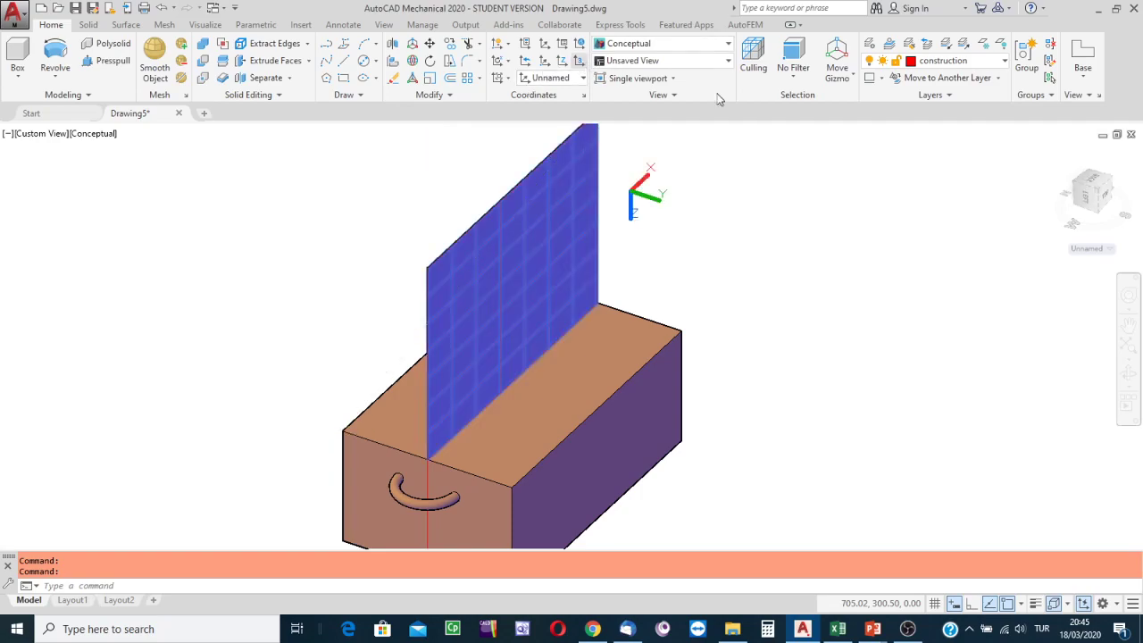
{"action": "left_click", "coordinate": [428, 457]}
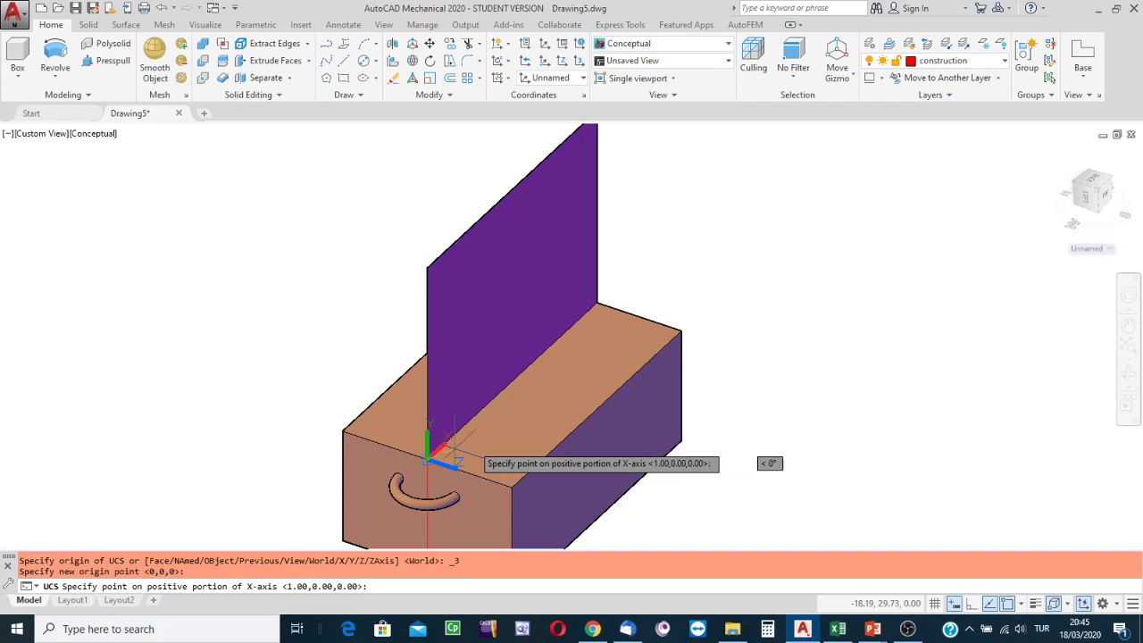
{"action": "left_click", "coordinate": [597, 305]}
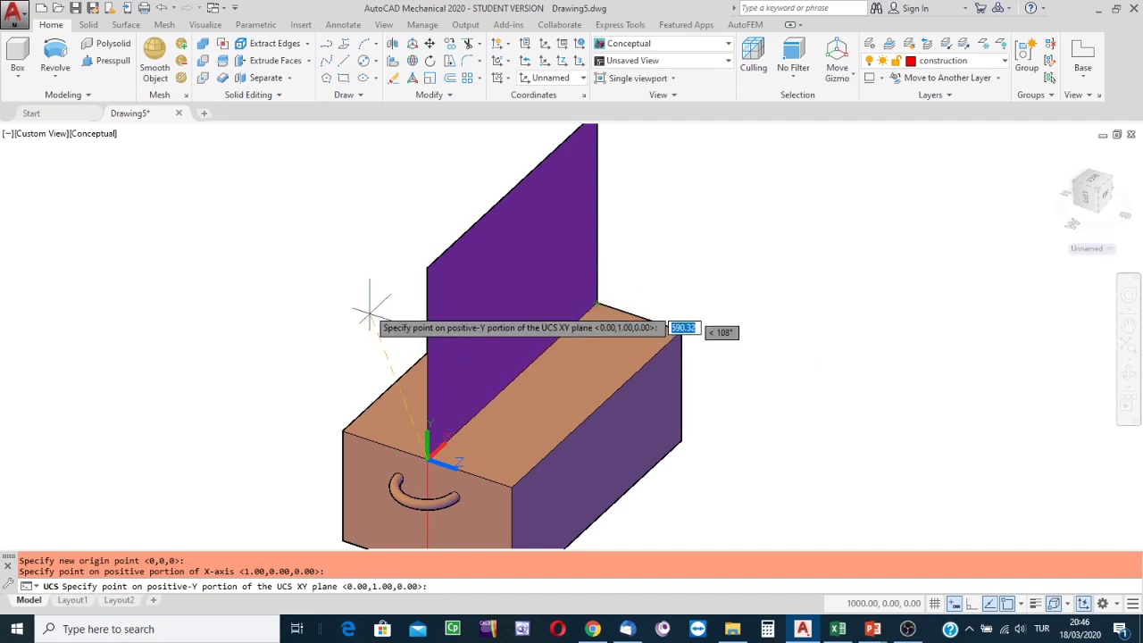
{"action": "left_click", "coordinate": [426, 266]}
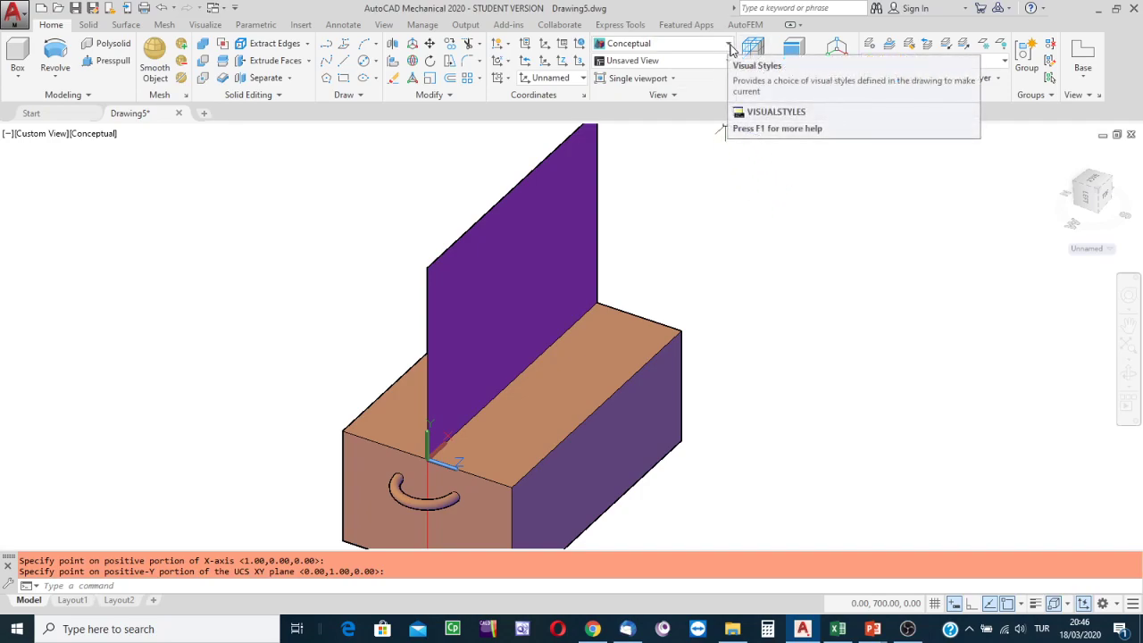
- Set the visual style to Wireframe and switch its edge display to Facet Edges
{"action": "left_click", "coordinate": [730, 47]}
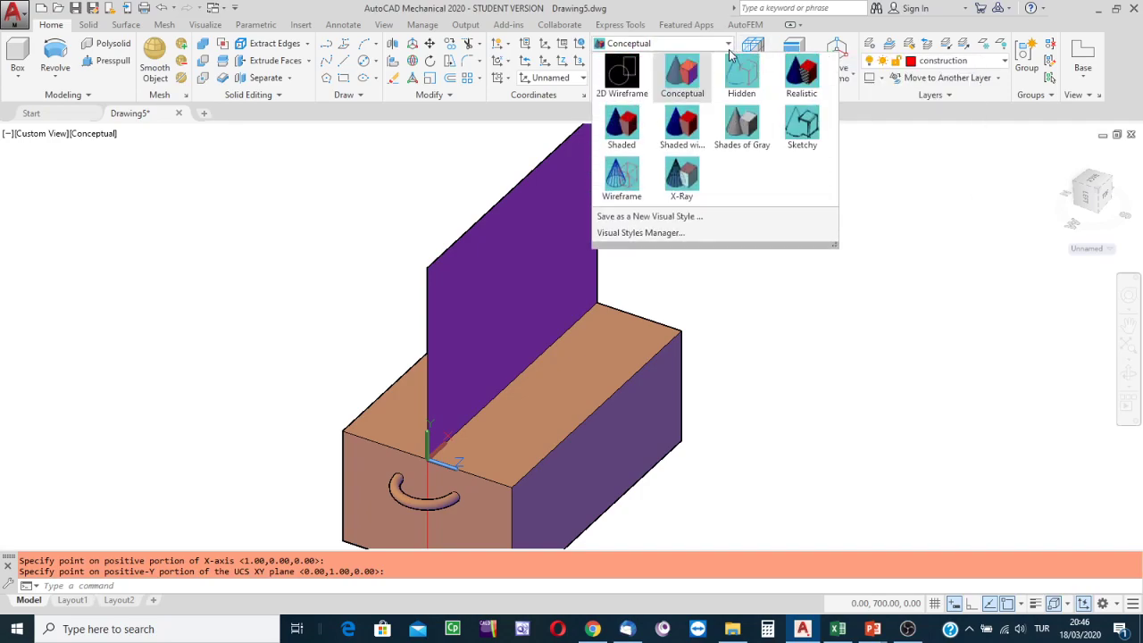
{"action": "left_click", "coordinate": [637, 184]}
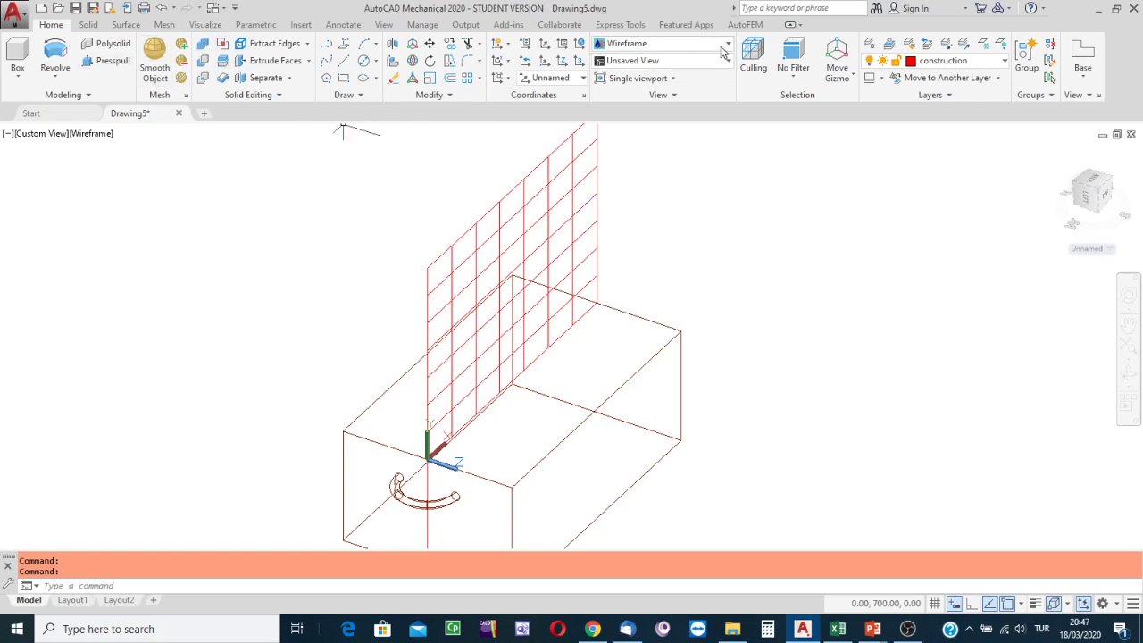
{"action": "left_click", "coordinate": [205, 25]}
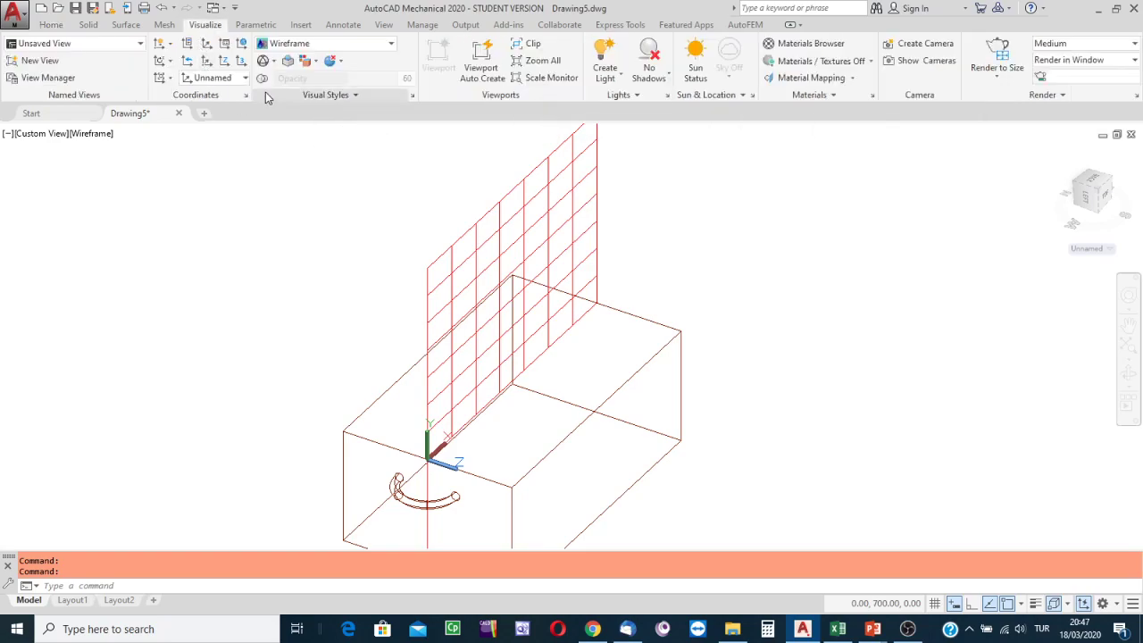
{"action": "left_click", "coordinate": [274, 62]}
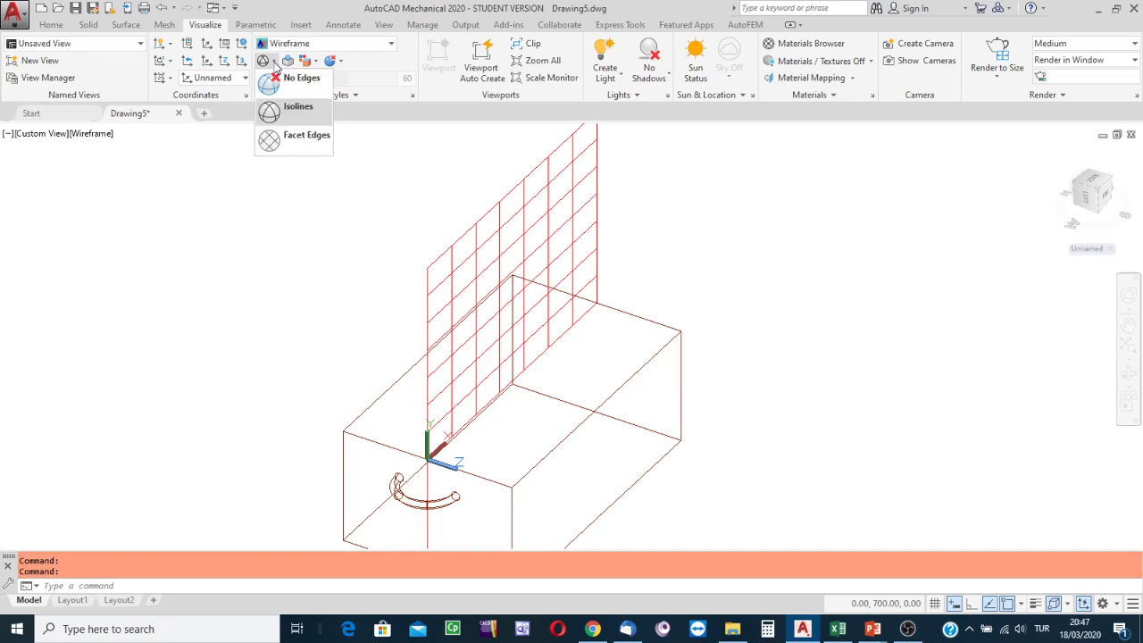
{"action": "left_click", "coordinate": [287, 141]}
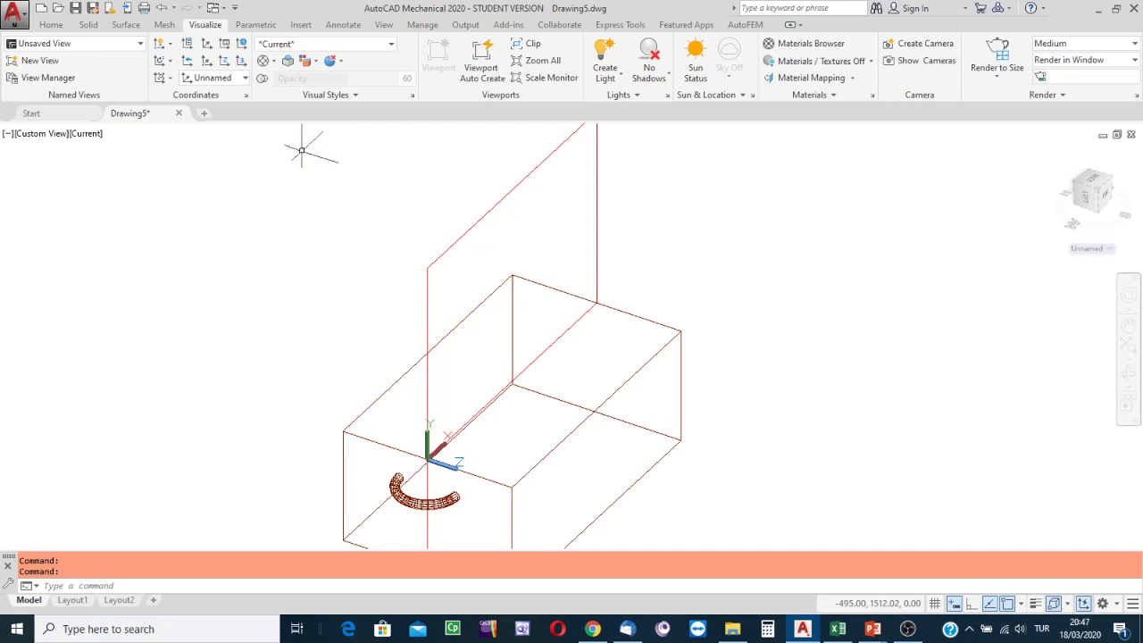
{"action": "left_click", "coordinate": [595, 187]}
- Looking straight at the vertical surface, draw a line from its top edge's midpoint to its bottom edge's midpoint
{"action": "middle_click_drag", "start_coordinate": [775, 253], "coordinate": [742, 234]}
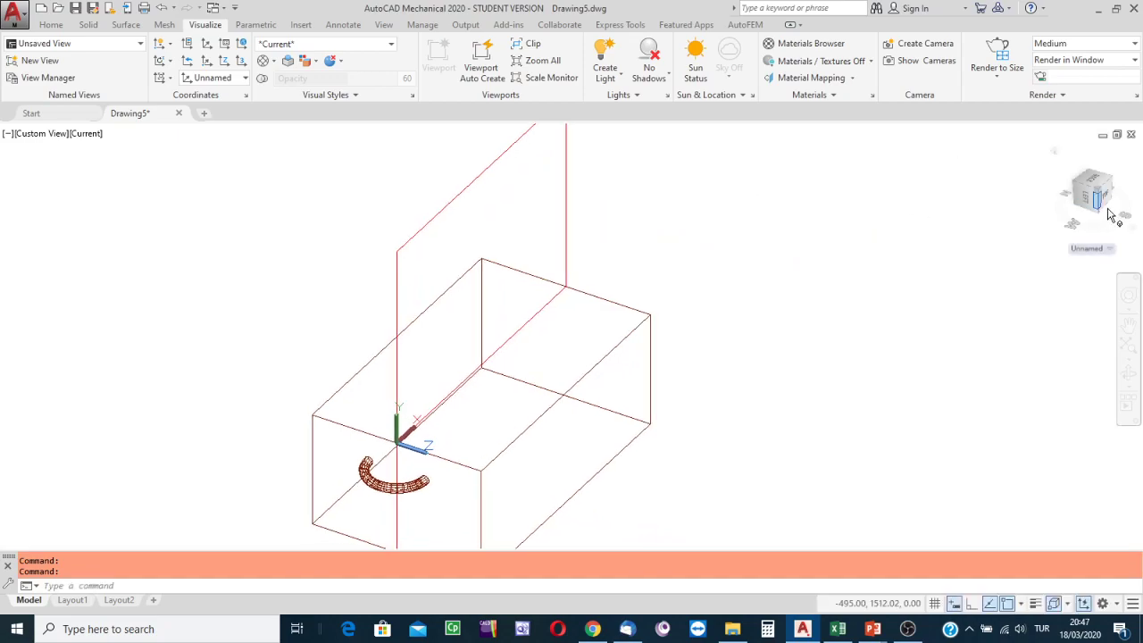
{"action": "left_click_drag", "start_coordinate": [1105, 197], "coordinate": [1082, 208]}
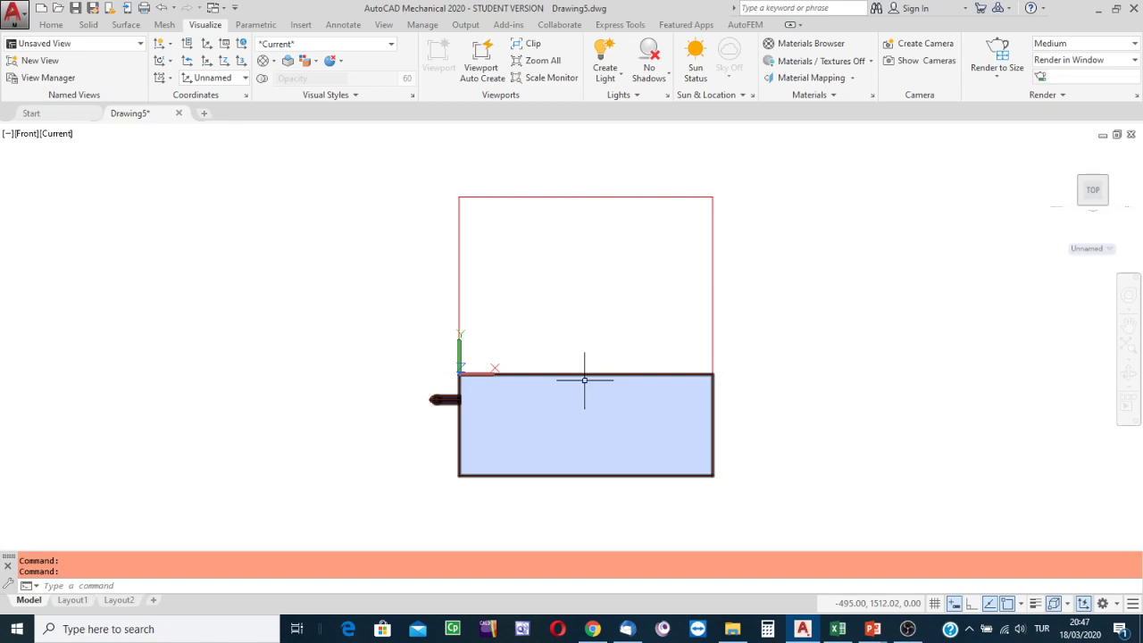
{"action": "left_click", "coordinate": [51, 24]}
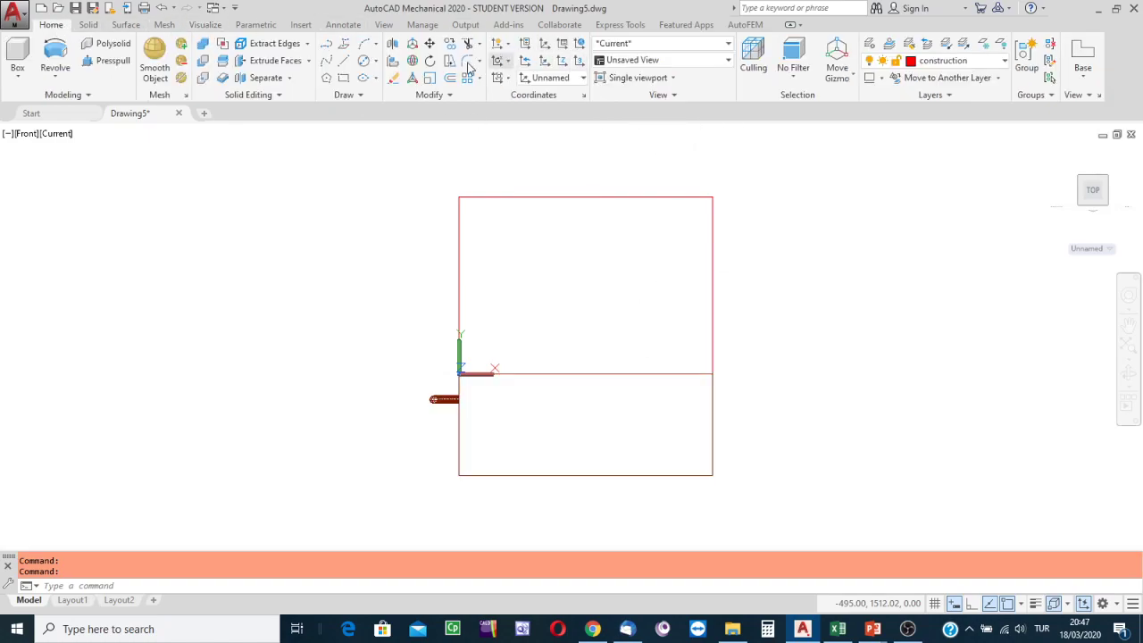
{"action": "left_click", "coordinate": [347, 63]}
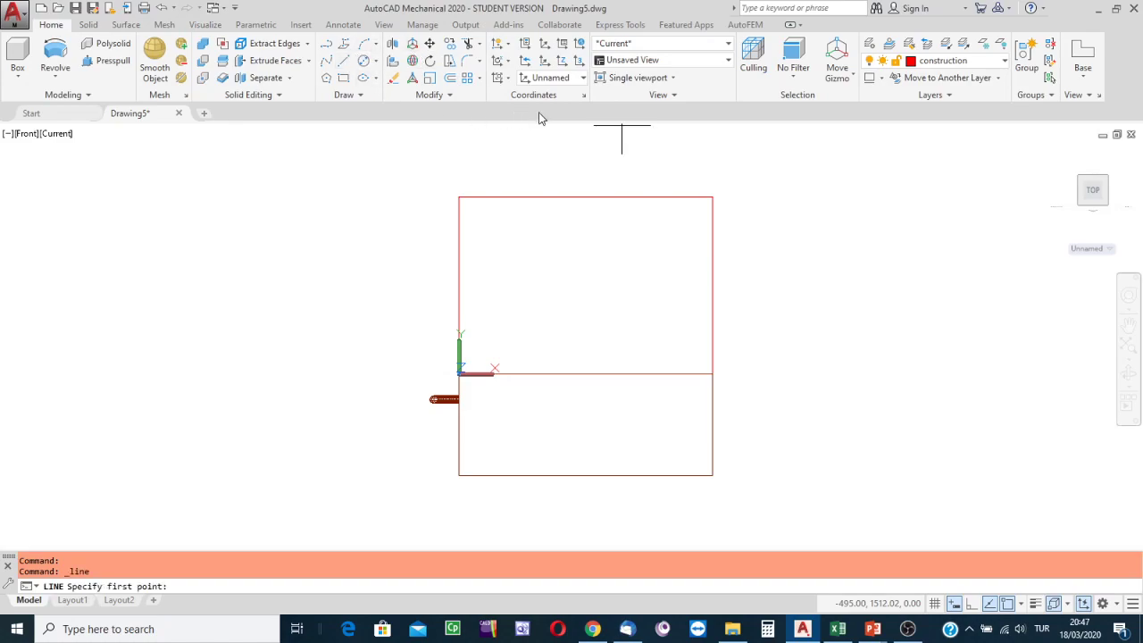
{"action": "left_click", "coordinate": [586, 196]}
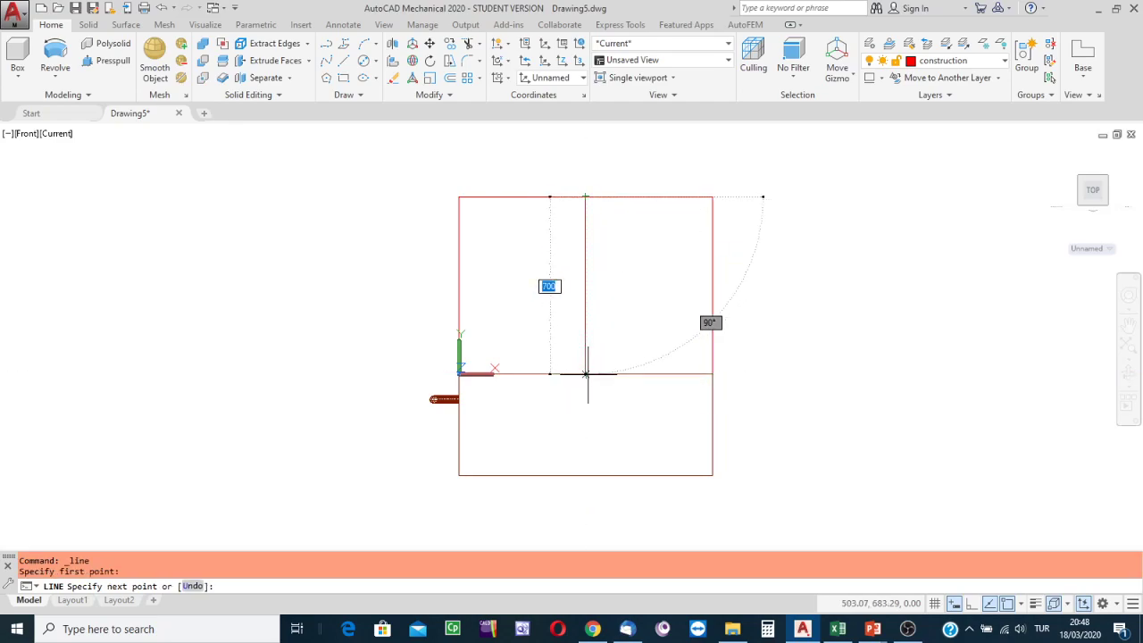
{"action": "left_click", "coordinate": [586, 374]}
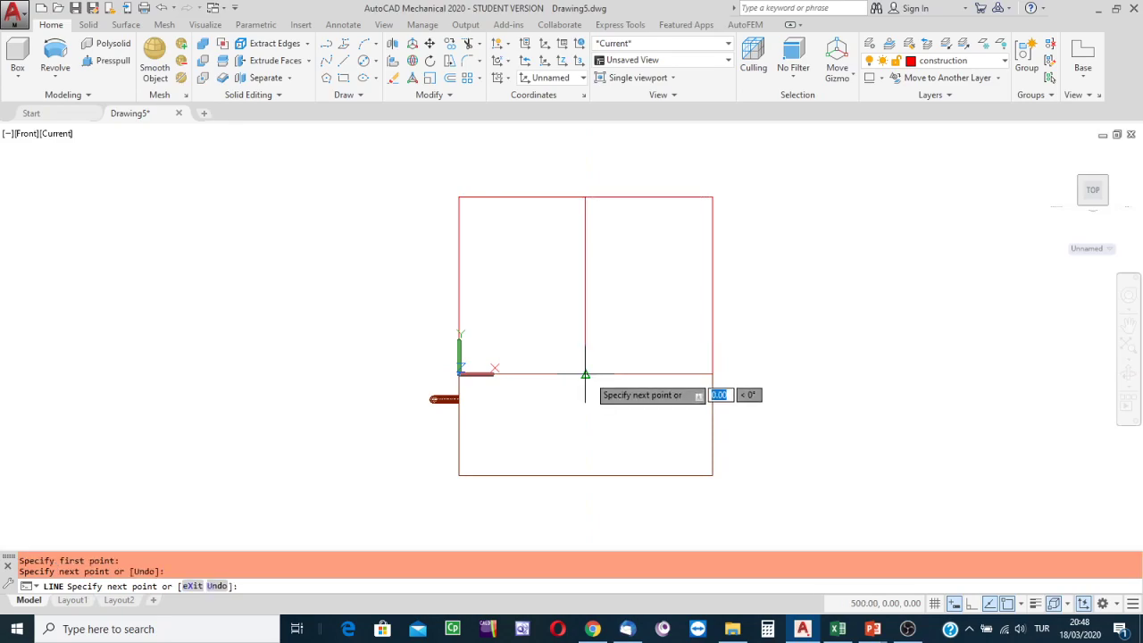
{"action": "key", "text": "Escape"}
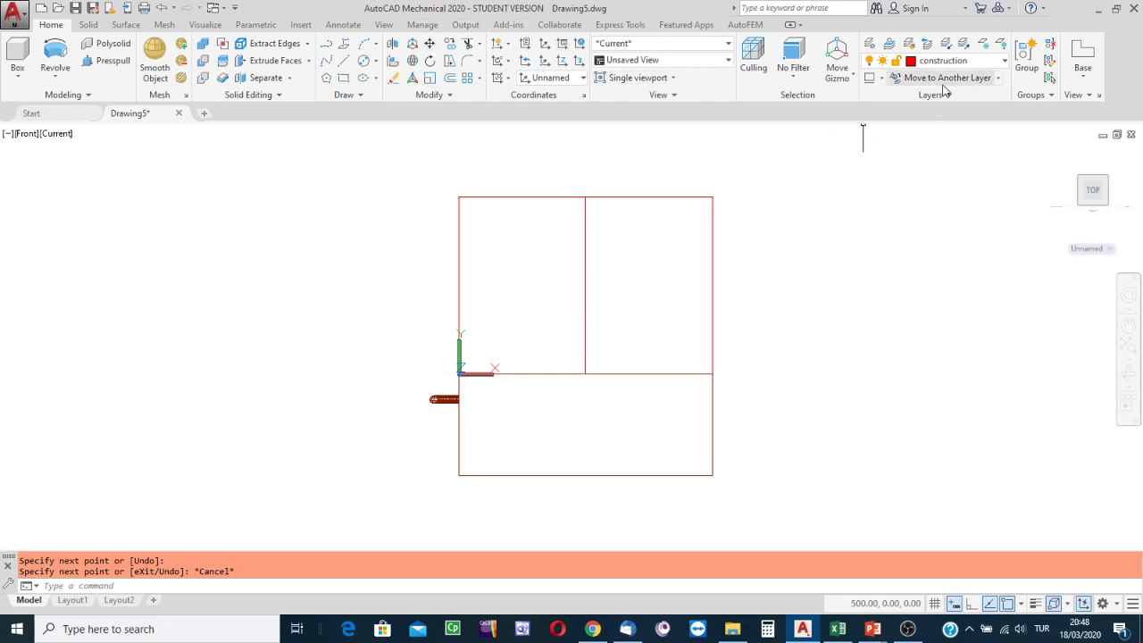
- Draw a Center, Diameter circle on the vertical surface with its centre at 250,300 and a diameter of 300
{"action": "left_click", "coordinate": [375, 63]}
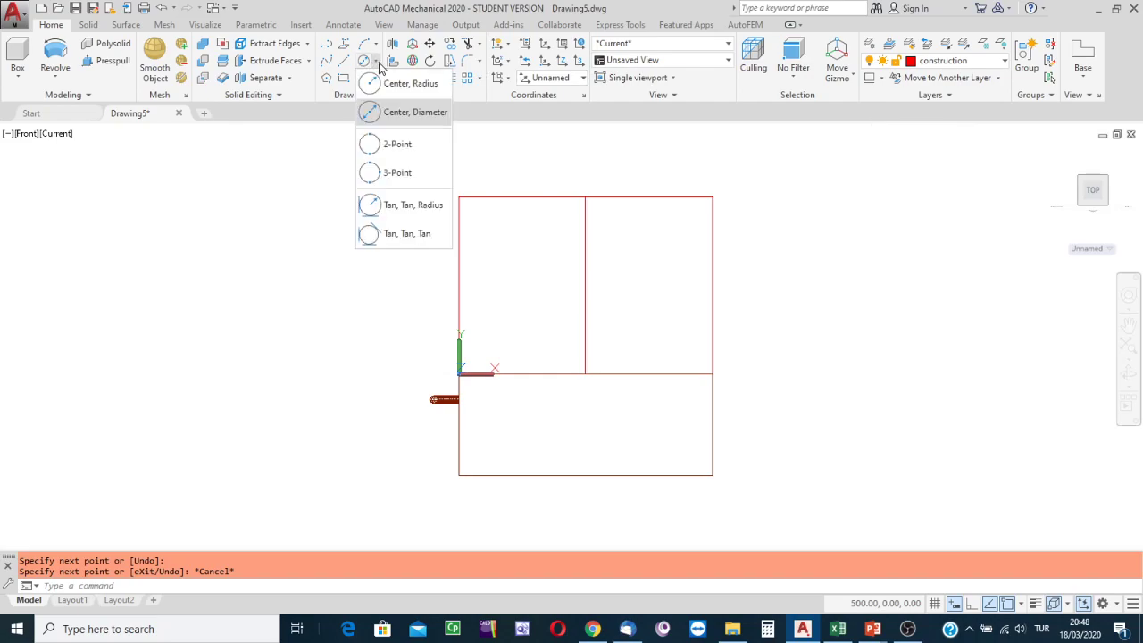
{"action": "left_click", "coordinate": [406, 114]}
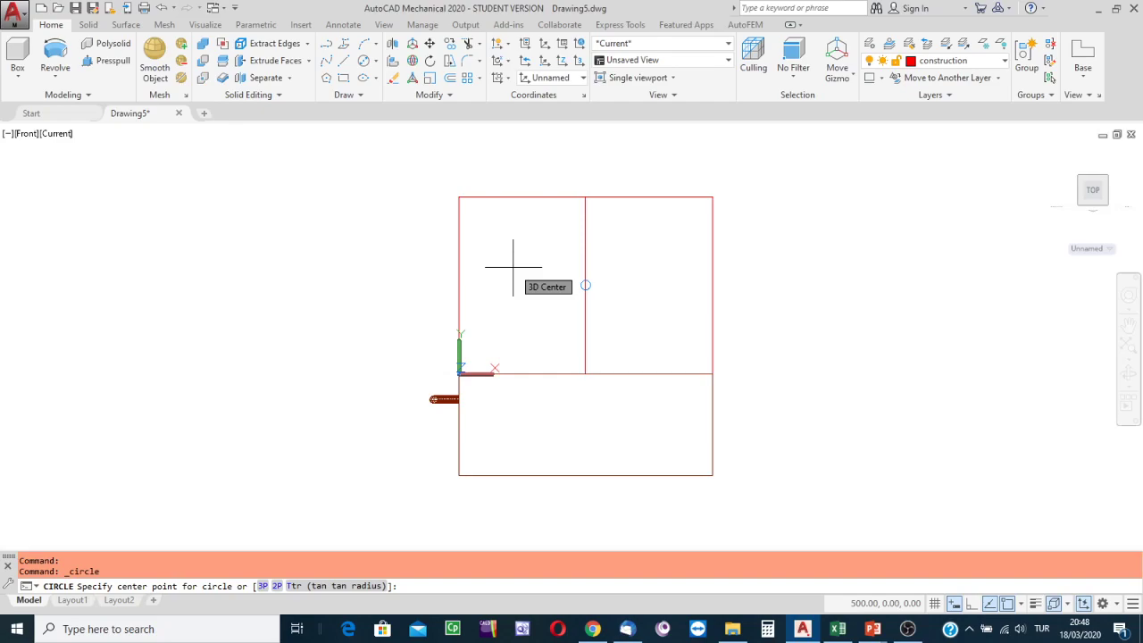
{"action": "type", "text": "250"}
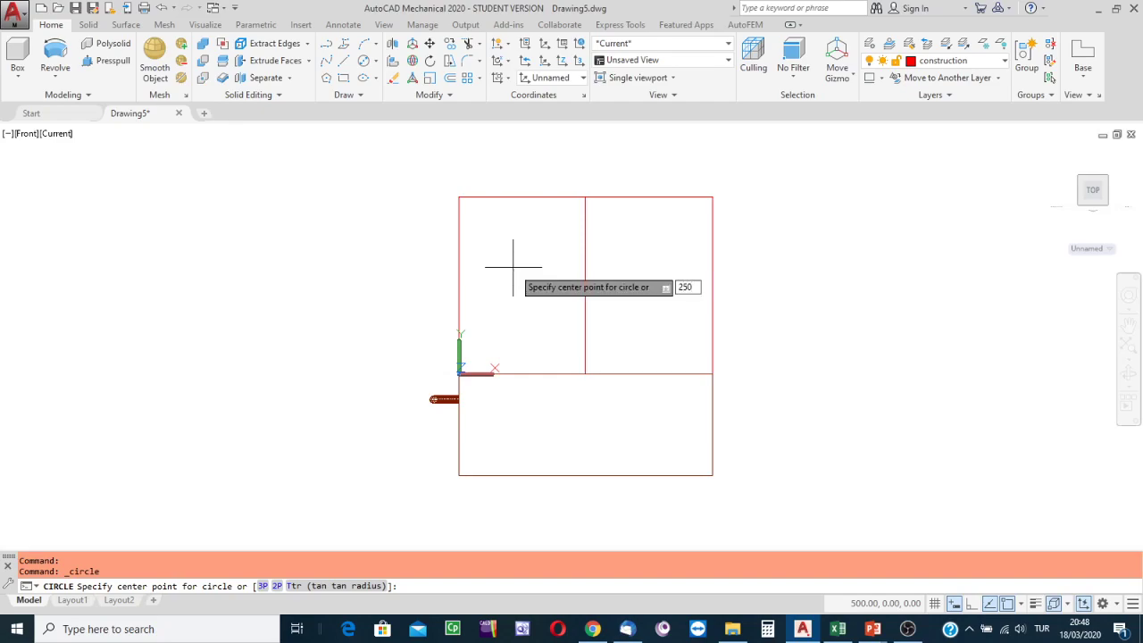
{"action": "key", "text": "Tab"}
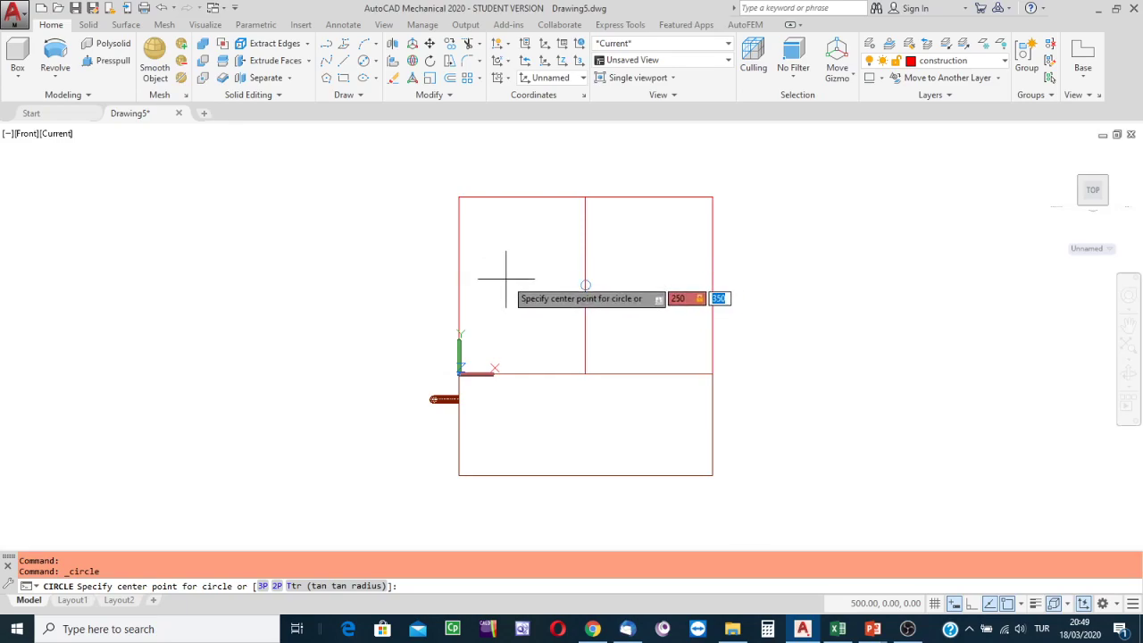
{"action": "type", "text": "300"}
{"action": "key", "text": "Return"}
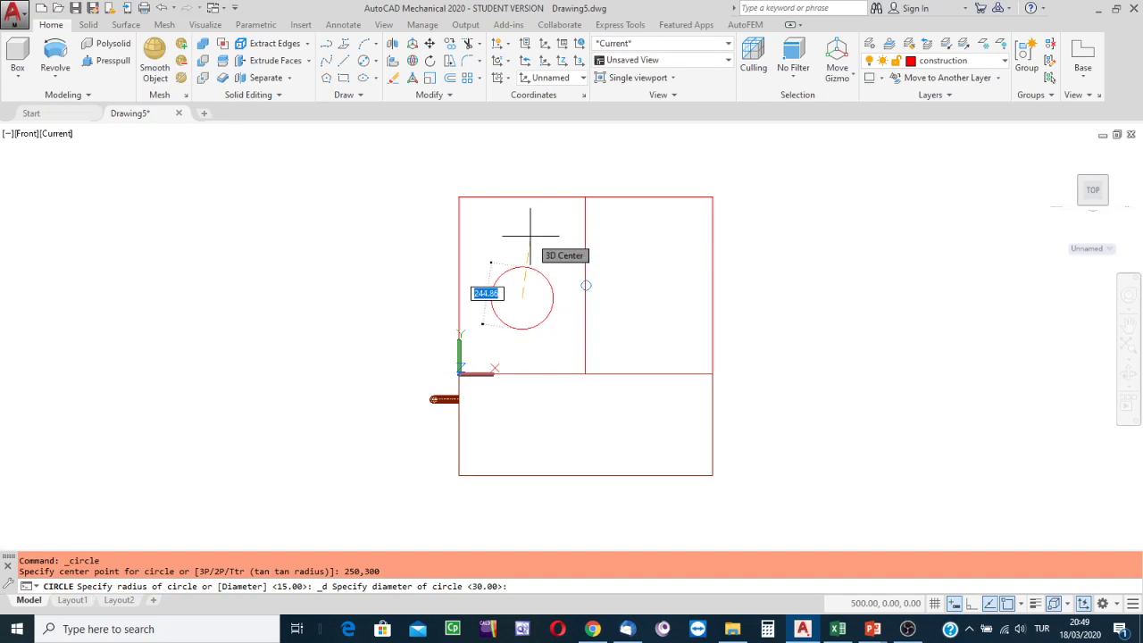
{"action": "type", "text": "300"}
{"action": "key", "text": "Return"}
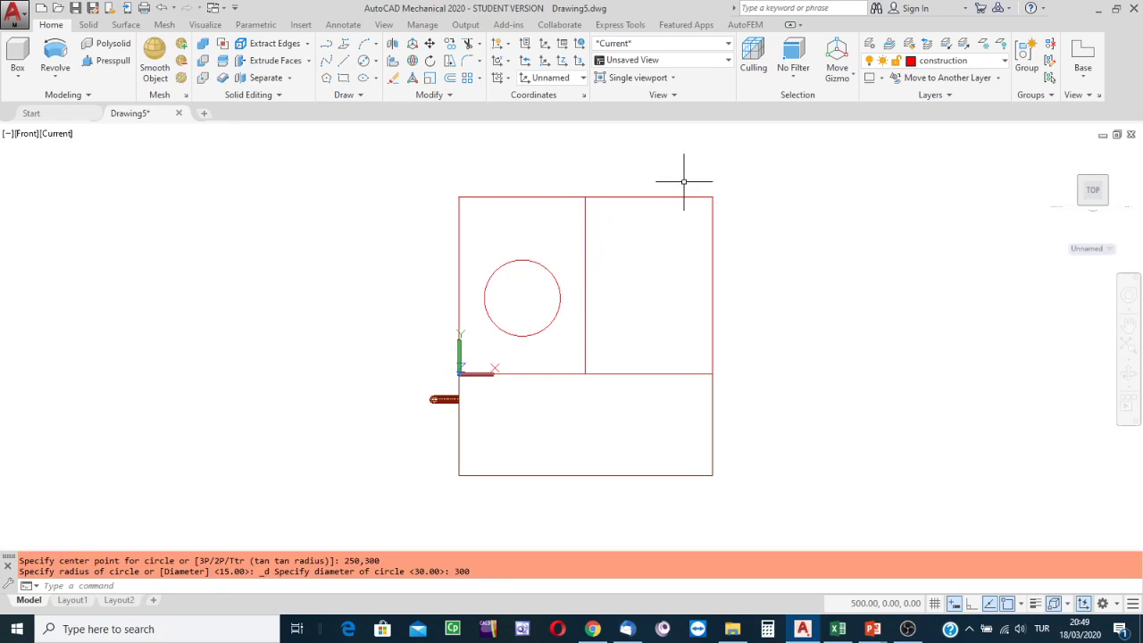
- Start a line at the circle's top quadrant with a segment 120 long at an angle of 50°
{"action": "left_click", "coordinate": [345, 62]}
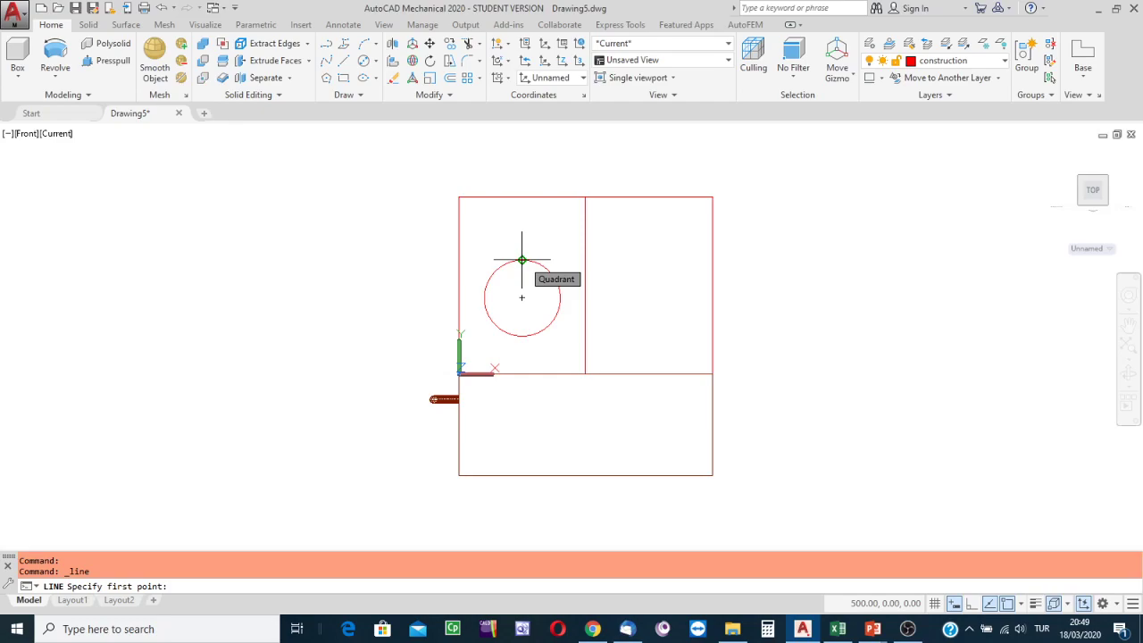
{"action": "left_click", "coordinate": [521, 259]}
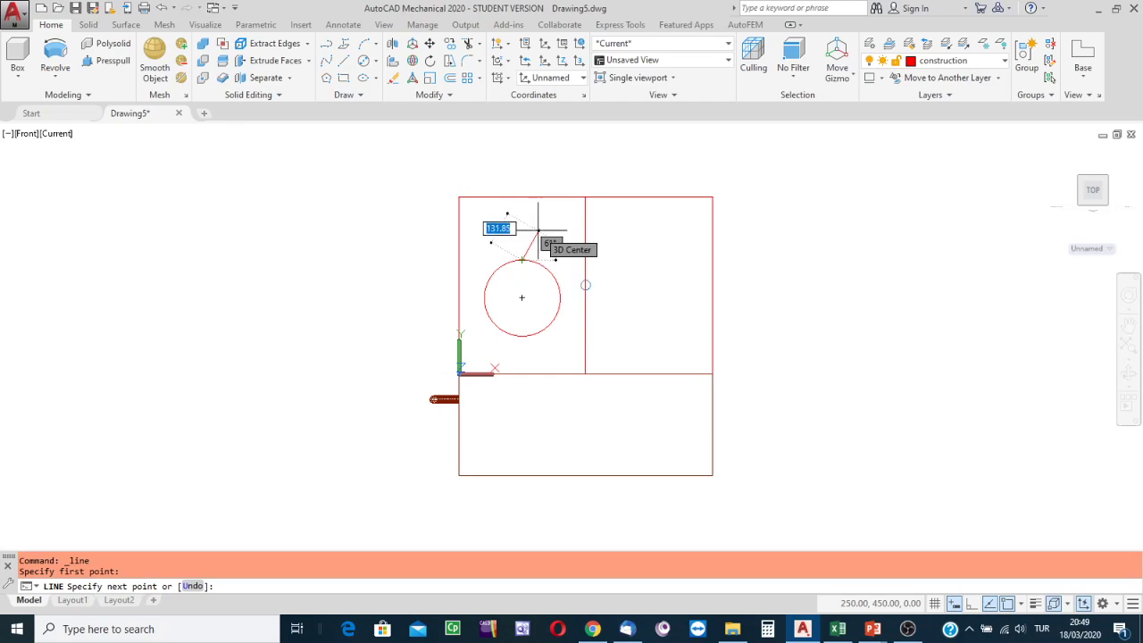
{"action": "type", "text": "120"}
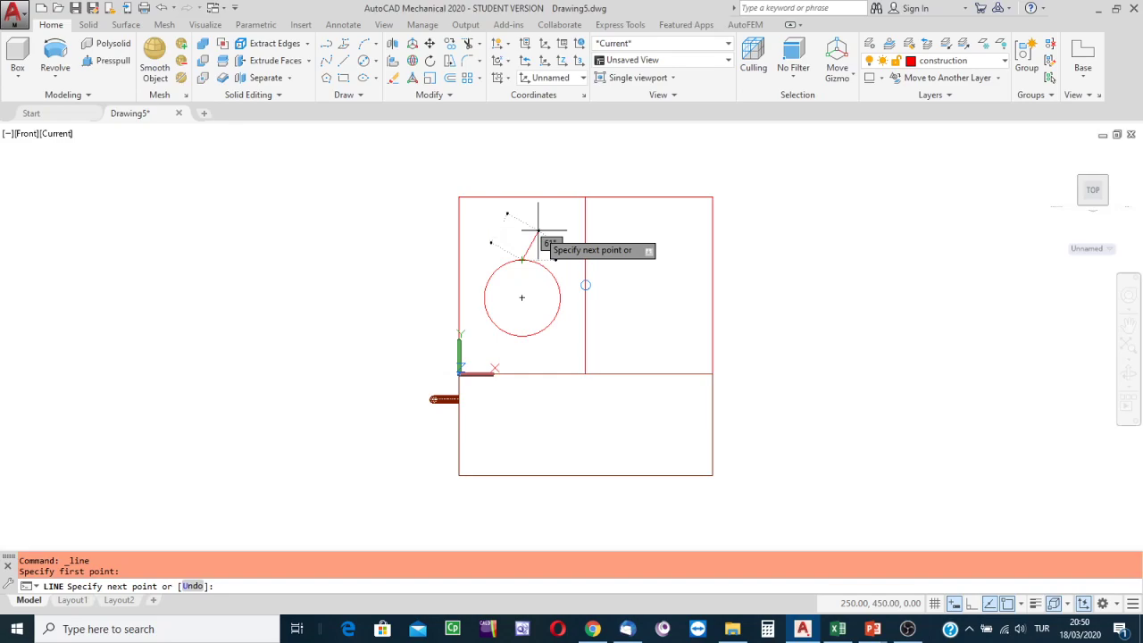
{"action": "key", "text": "Tab"}
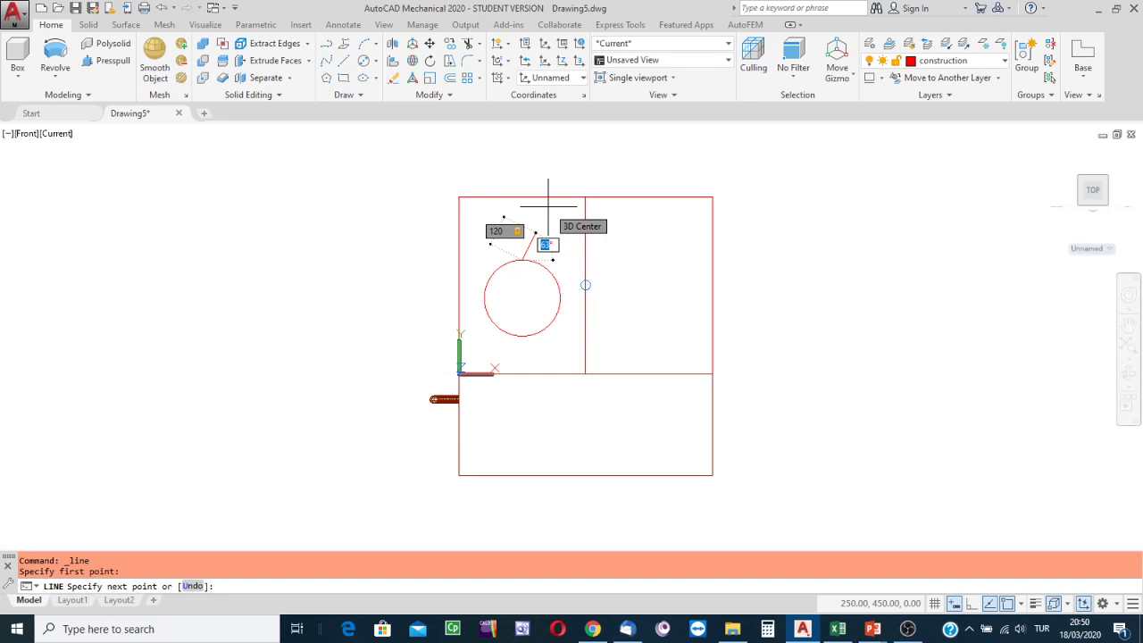
{"action": "type", "text": "50"}
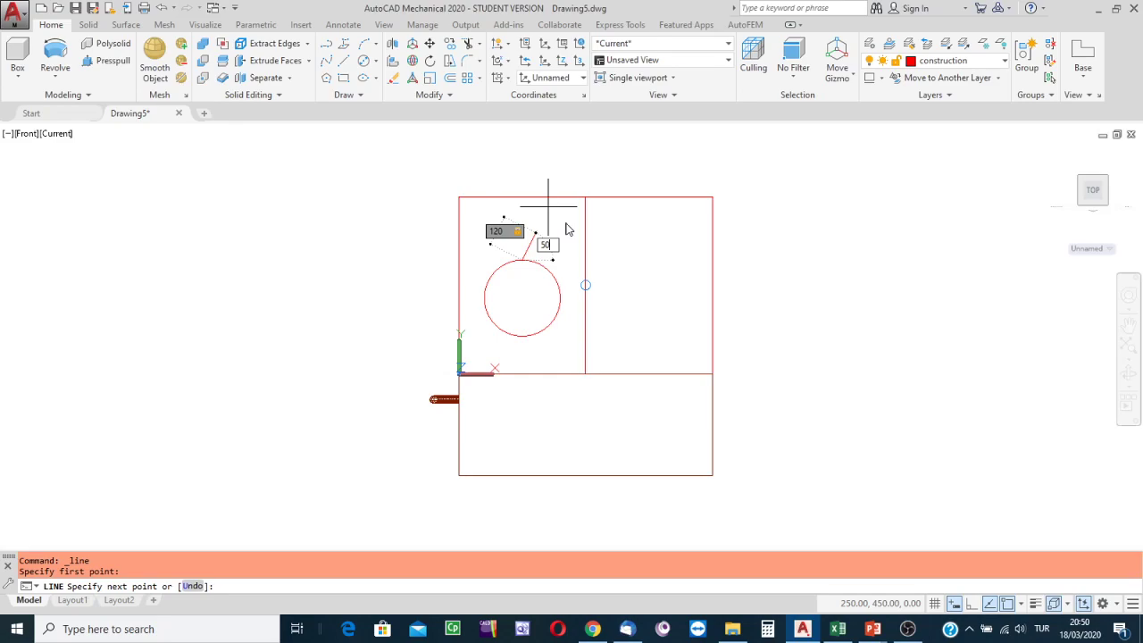
{"action": "key", "text": "Return"}
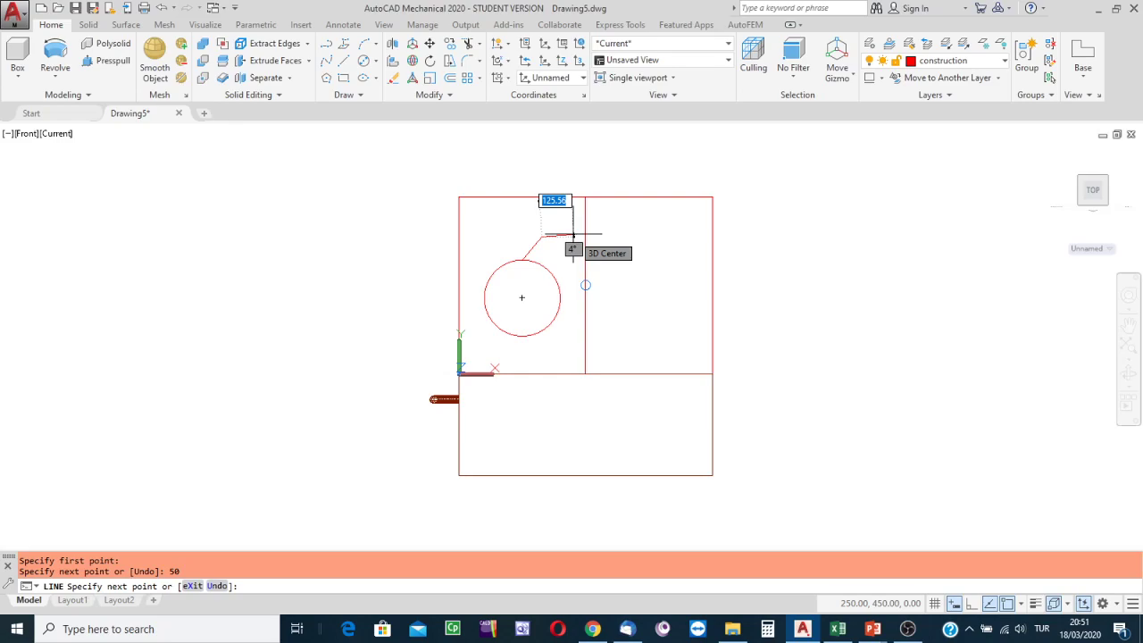
- Continue the line from the sloped segment's end with a horizontal segment 130 long at 0°
{"action": "type", "text": "130"}
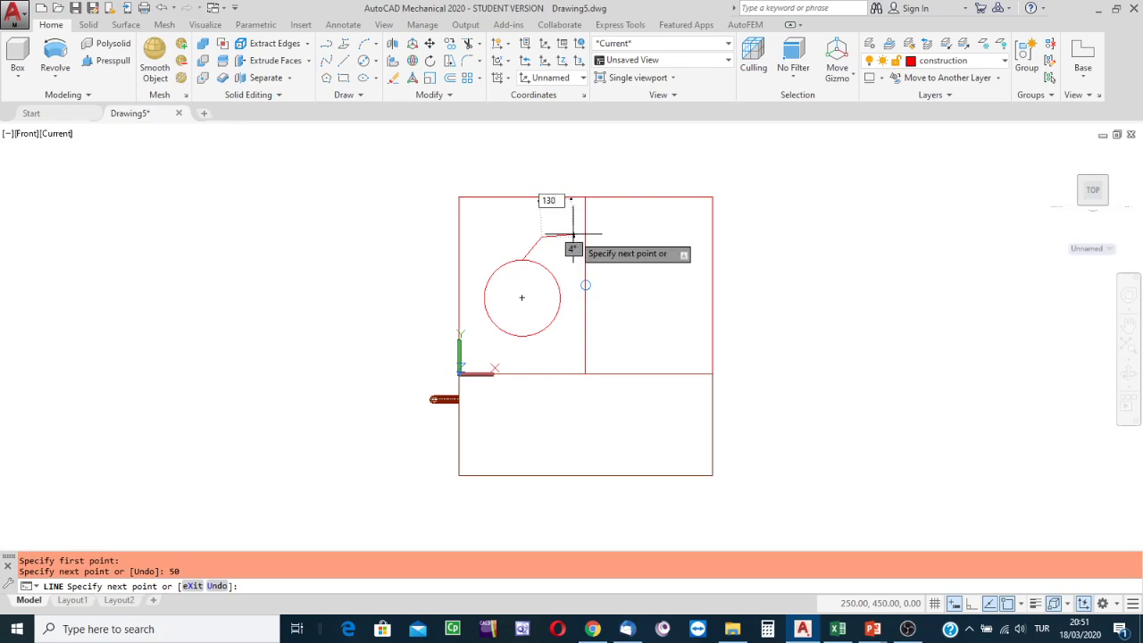
{"action": "key", "text": "Tab"}
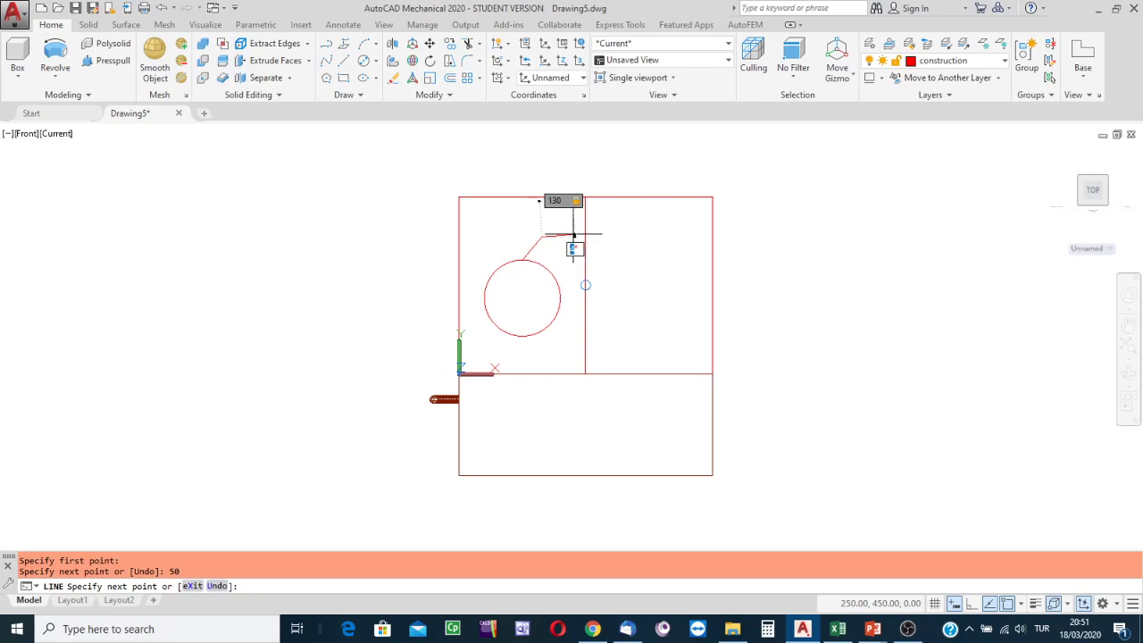
{"action": "type", "text": "0"}
{"action": "key", "text": "Return"}
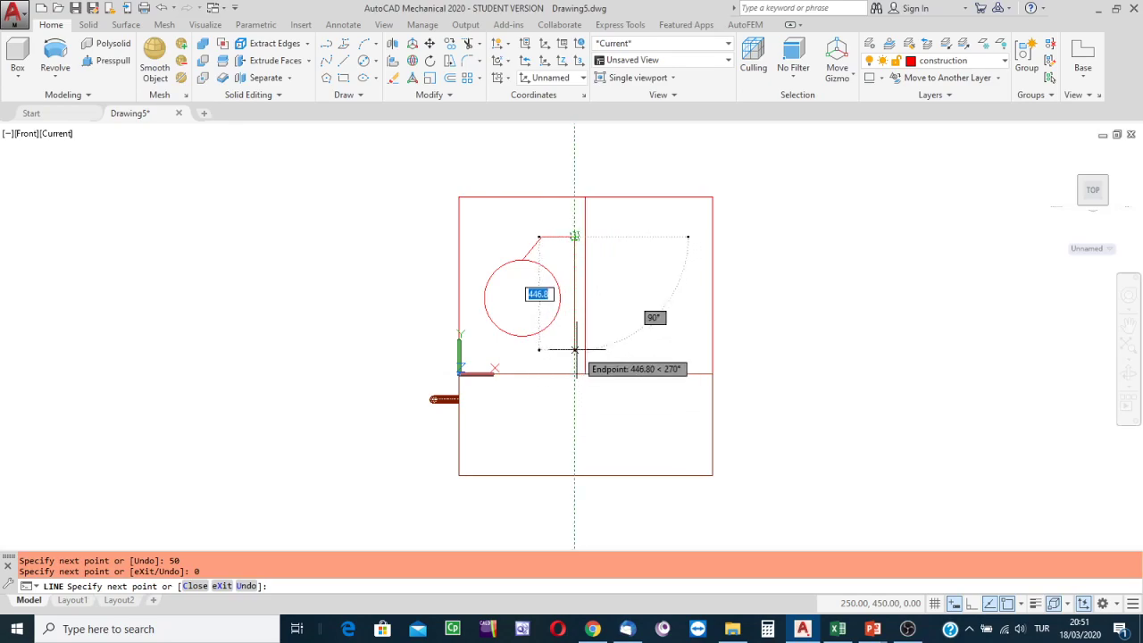
{"action": "left_click", "coordinate": [576, 237]}
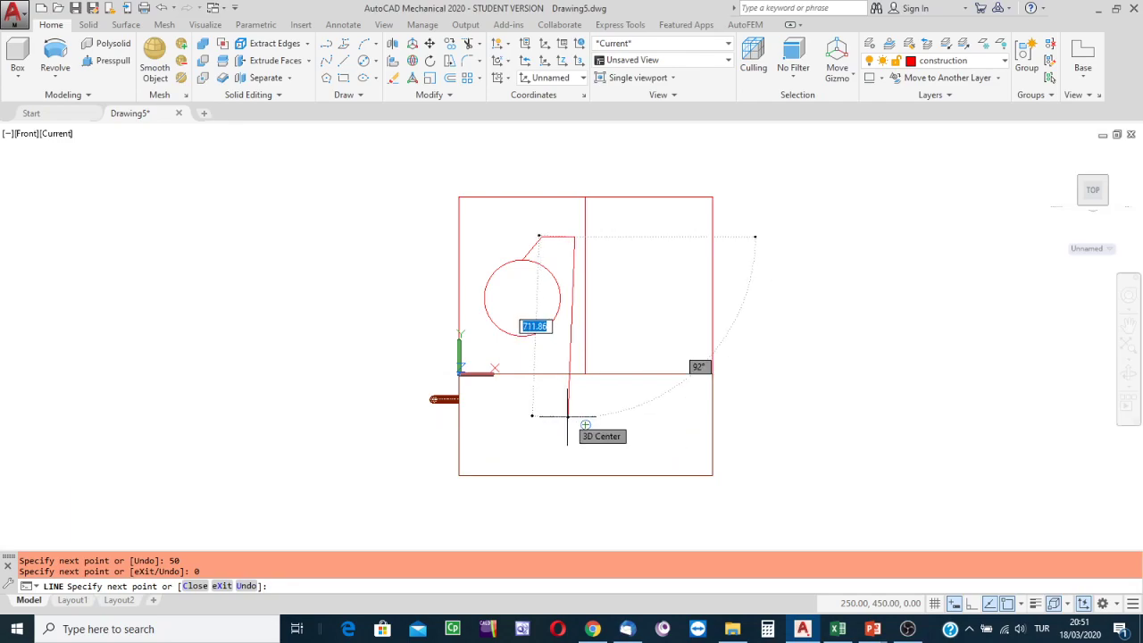
- Continue the line downward from the horizontal segment's end with a segment 800 long at -90°, and end the line there
{"action": "type", "text": "800"}
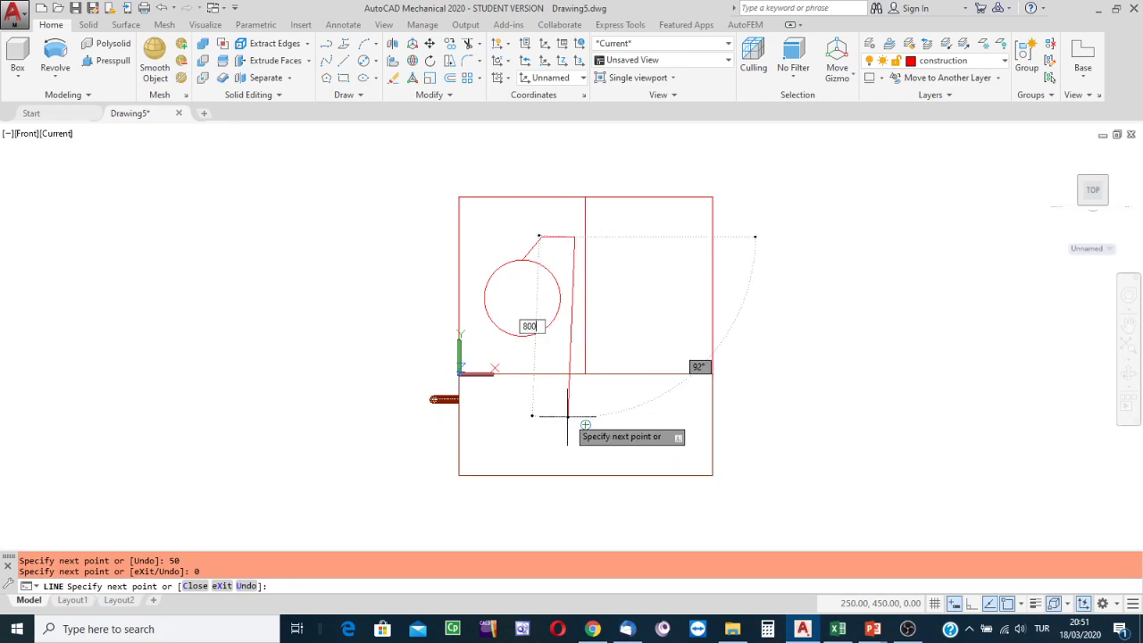
{"action": "key", "text": "Tab"}
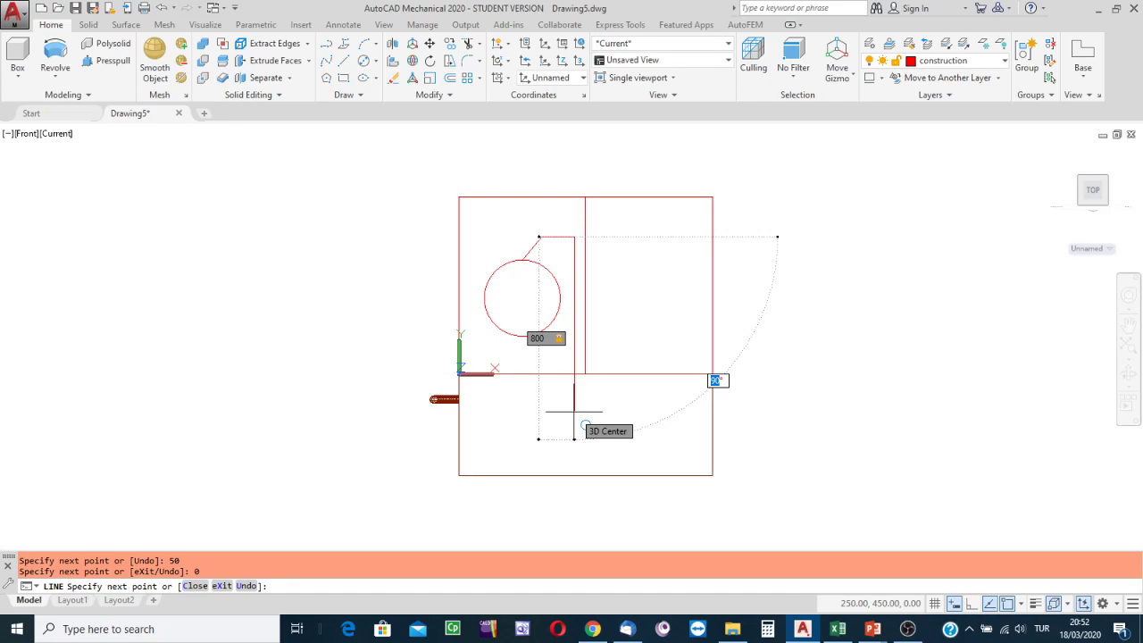
{"action": "key", "text": "BackSpace"}
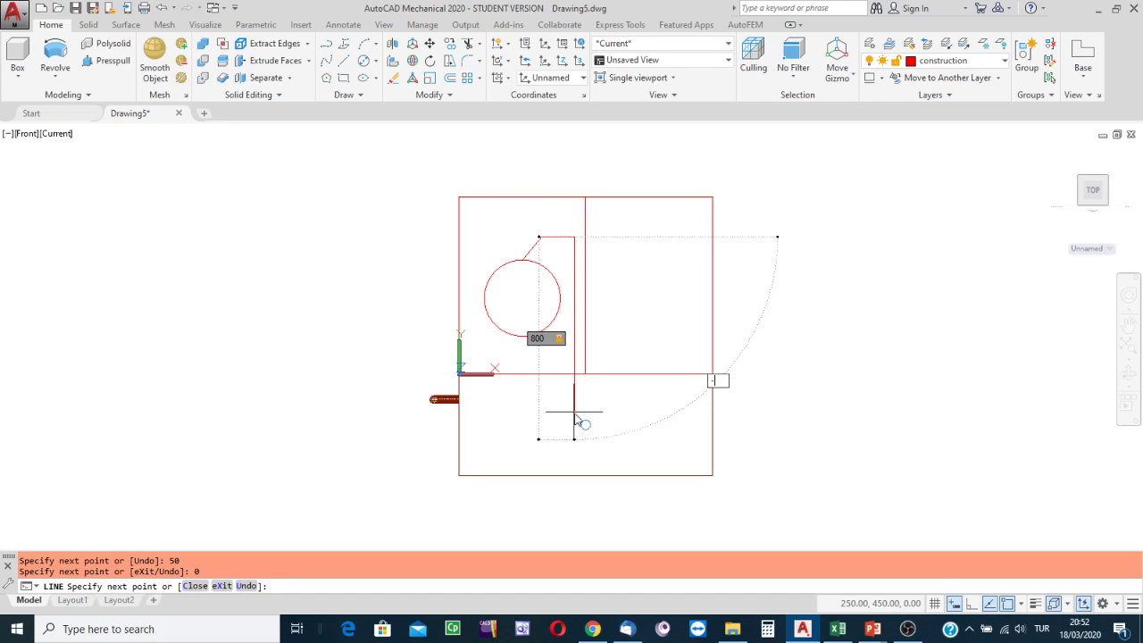
{"action": "type", "text": "-90"}
{"action": "key", "text": "Return"}
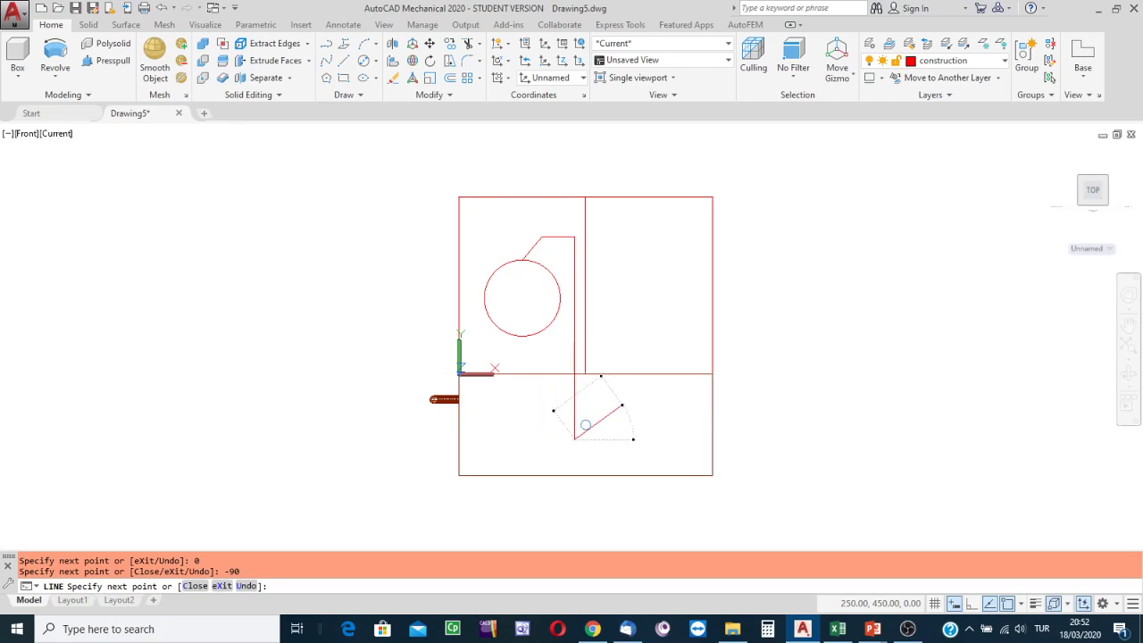
{"action": "key", "text": "Escape"}
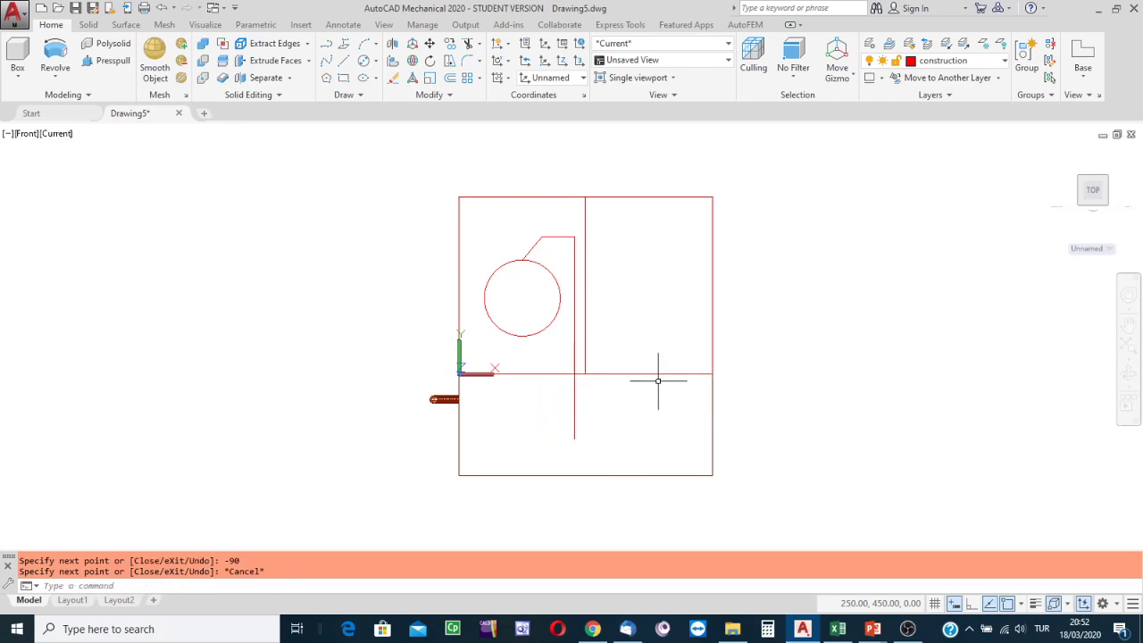
- Draw a separate line from the circle's bottom quadrant, 400 long at an angle of -90°
{"action": "left_click", "coordinate": [345, 64]}
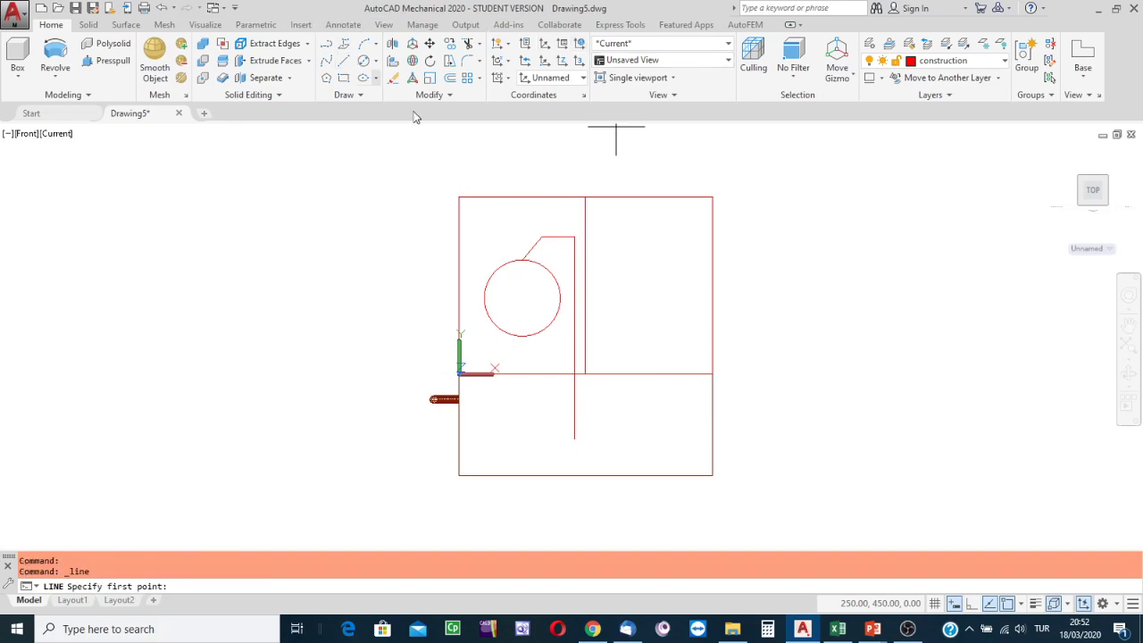
{"action": "left_click", "coordinate": [522, 335]}
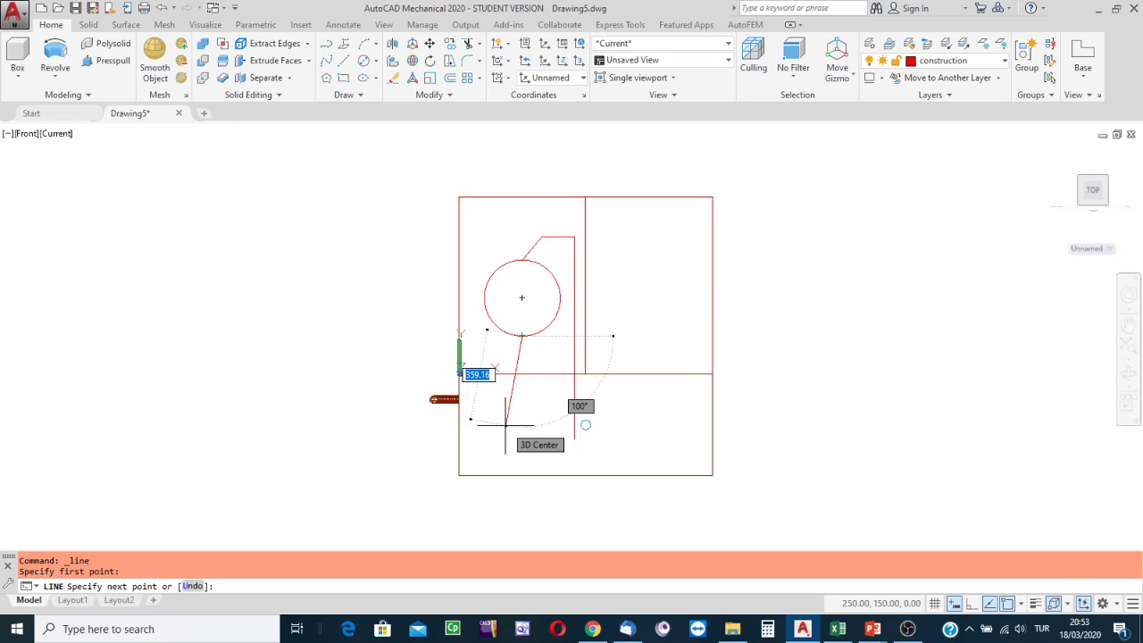
{"action": "type", "text": "400"}
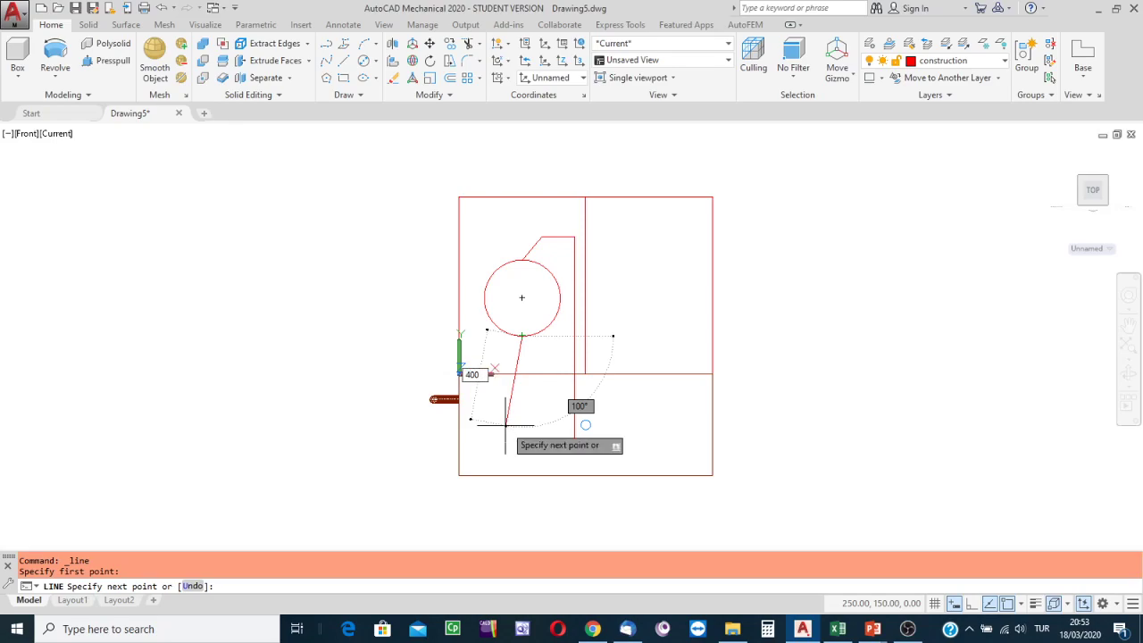
{"action": "key", "text": "Tab"}
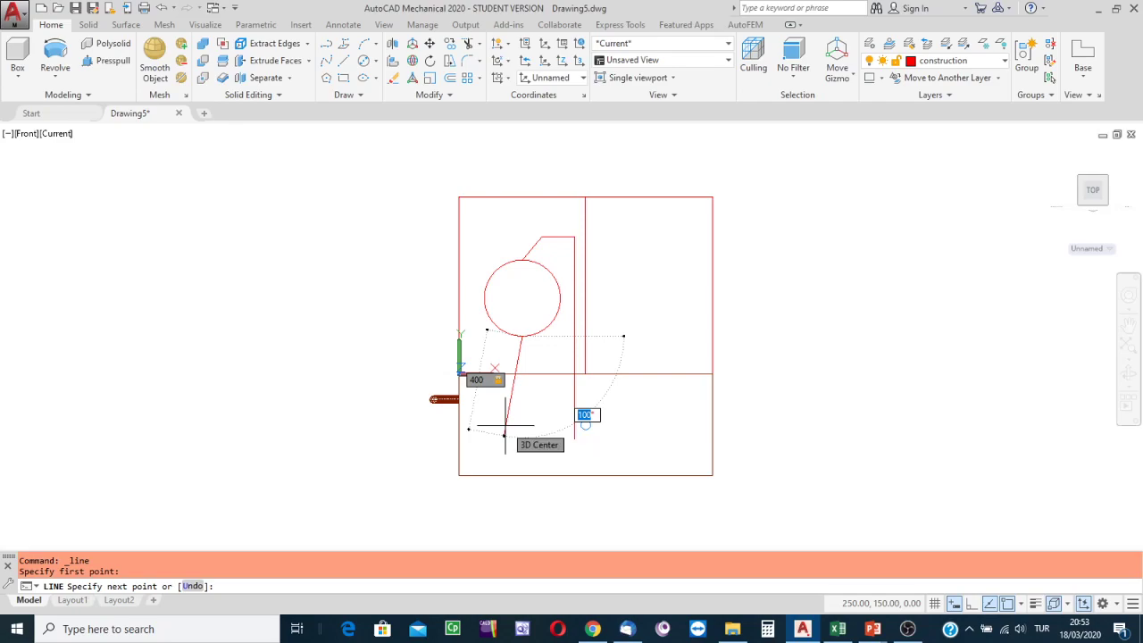
{"action": "type", "text": "-90"}
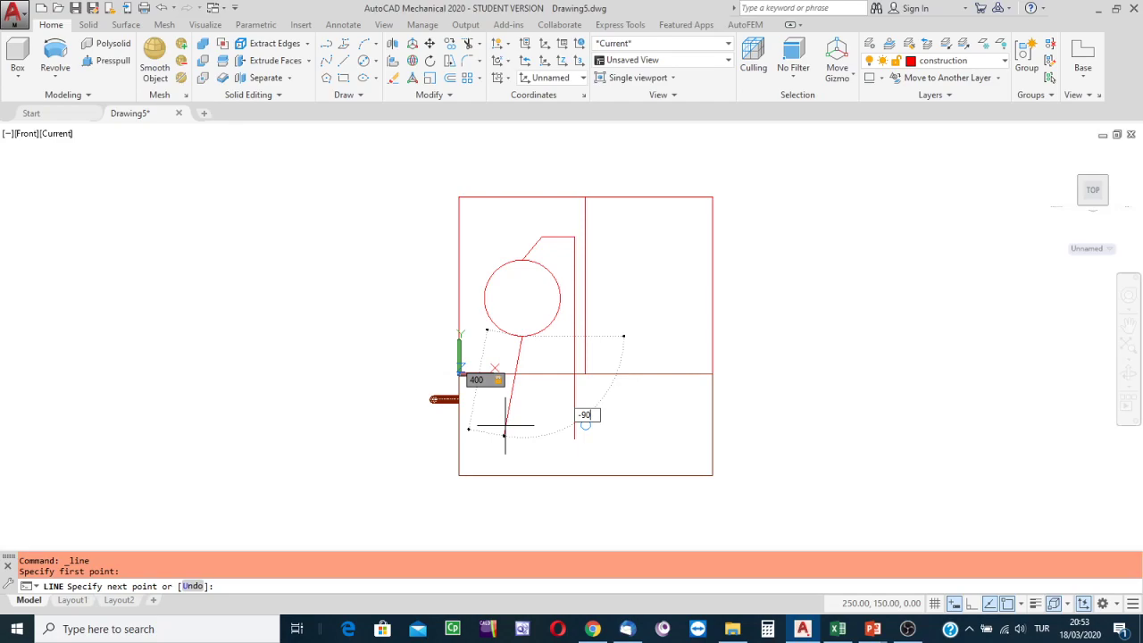
{"action": "key", "text": "Return"}
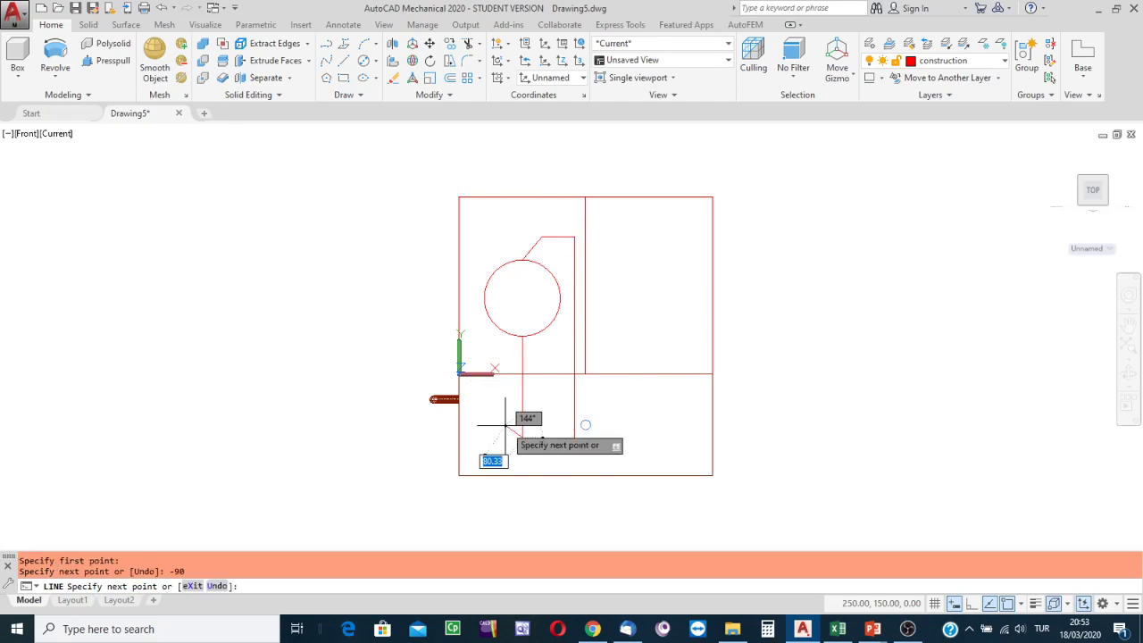
{"action": "key", "text": "Escape"}
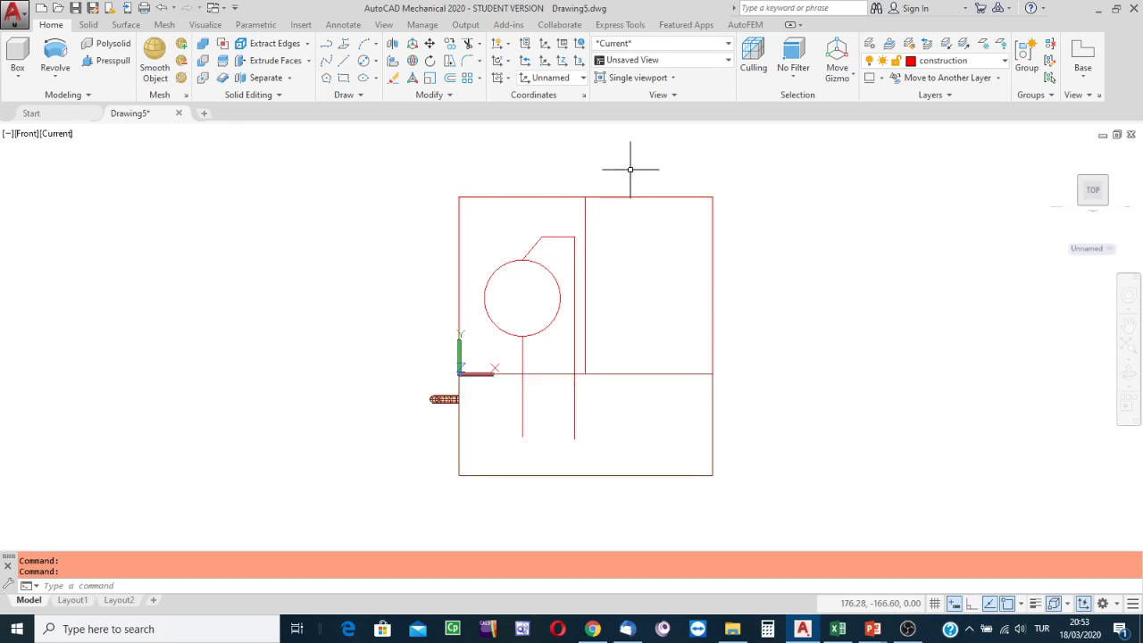
{"action": "left_click", "coordinate": [467, 44]}
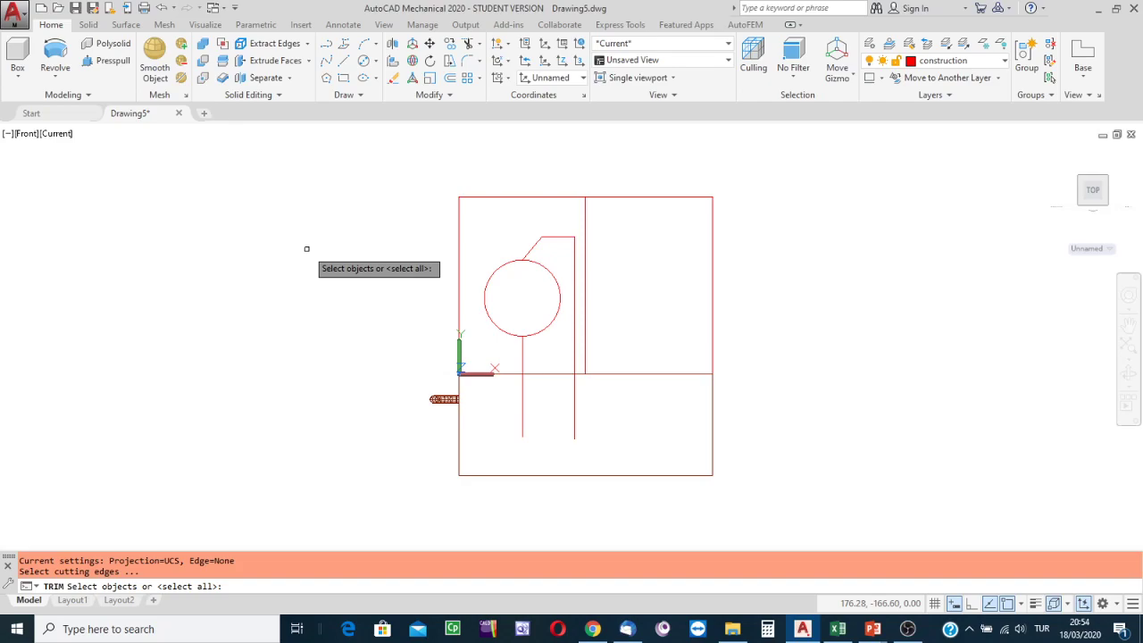
{"action": "key", "text": "Return"}
{"action": "scroll", "coordinate": [479, 300], "scroll_direction": "up", "scroll_amount": 2}
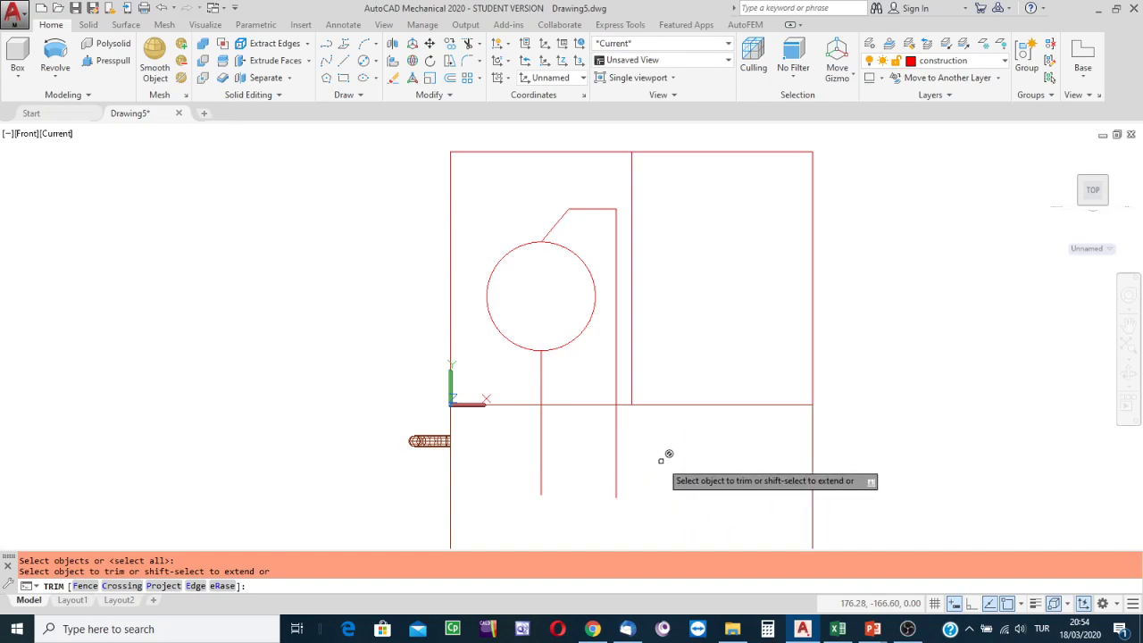
{"action": "scroll", "coordinate": [721, 434], "scroll_direction": "down", "scroll_amount": 4}
{"action": "middle_click_drag", "start_coordinate": [722, 434], "coordinate": [545, 341]}
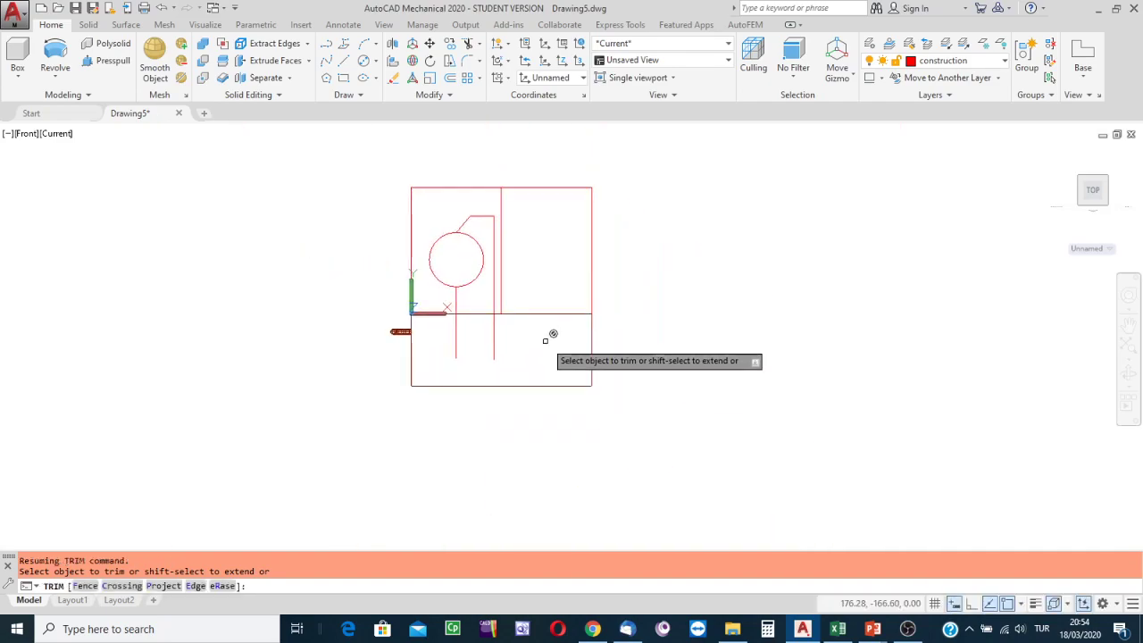
{"action": "left_click", "coordinate": [1087, 184]}
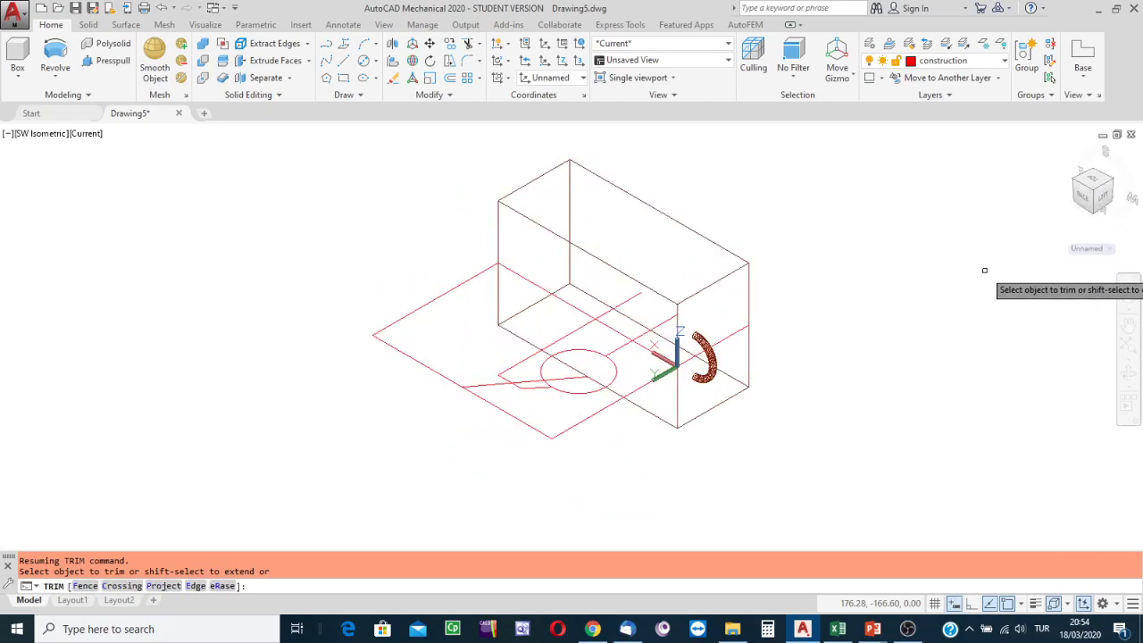
{"action": "scroll", "coordinate": [724, 326], "scroll_direction": "up", "scroll_amount": 6}
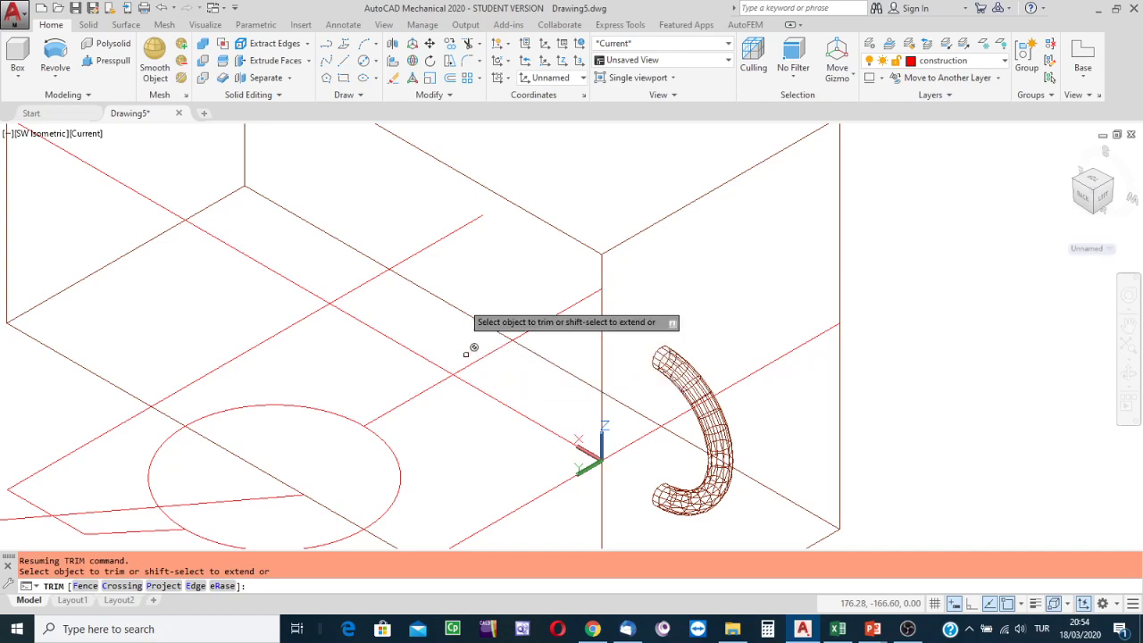
{"action": "left_click", "coordinate": [468, 42]}
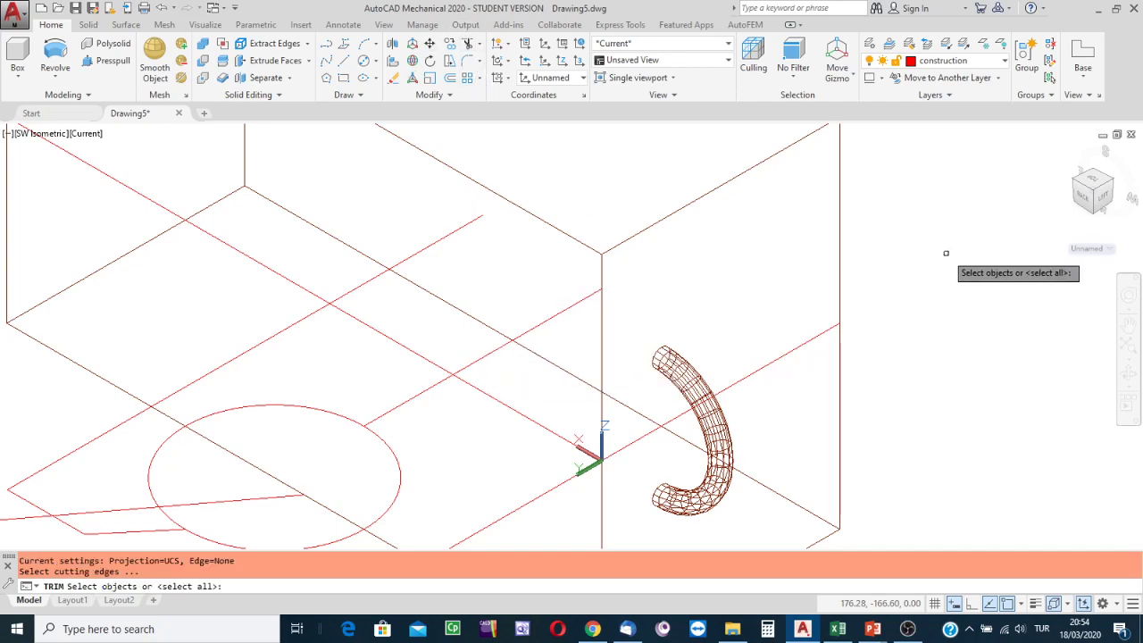
{"action": "key", "text": "Return"}
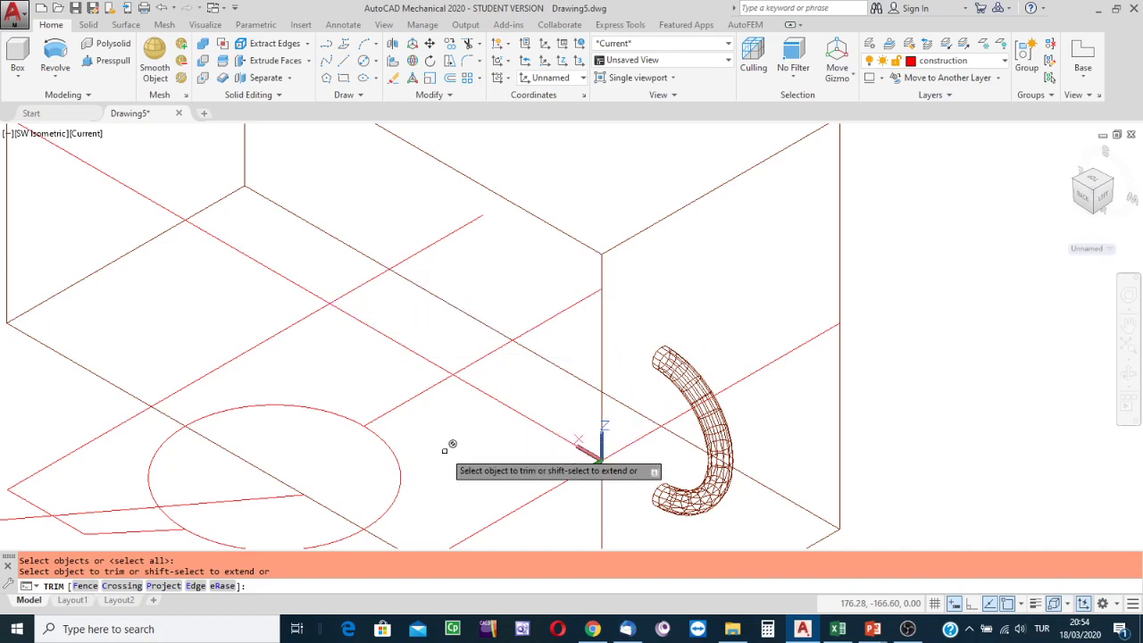
{"action": "scroll", "coordinate": [446, 449], "scroll_direction": "up", "scroll_amount": 2}
{"action": "scroll", "coordinate": [460, 433], "scroll_direction": "down", "scroll_amount": 3}
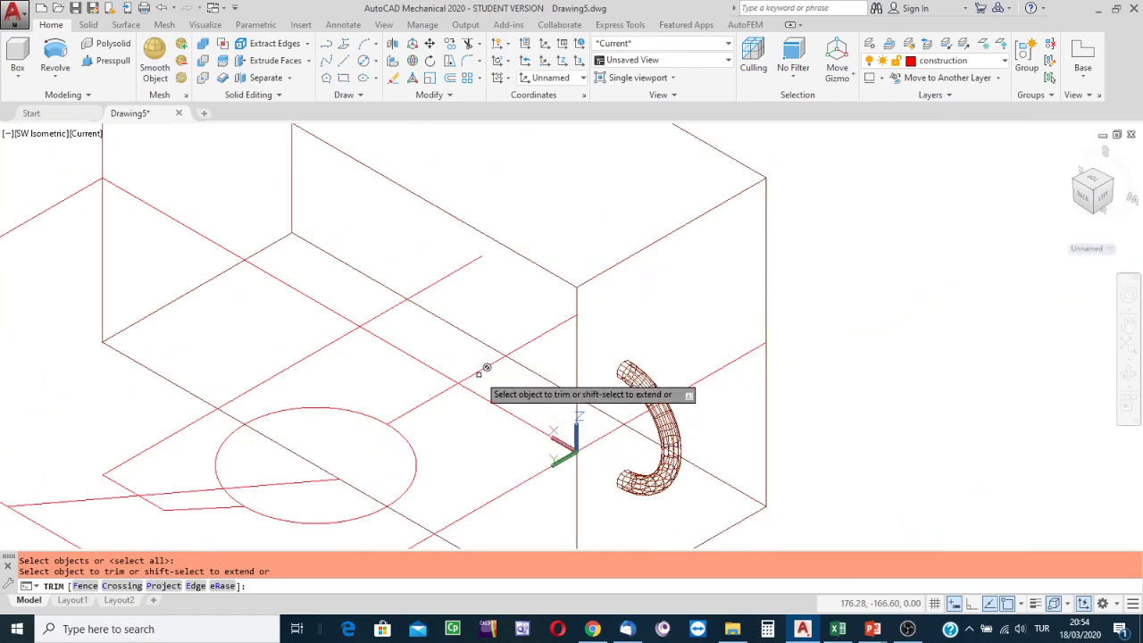
{"action": "key", "text": "Escape"}
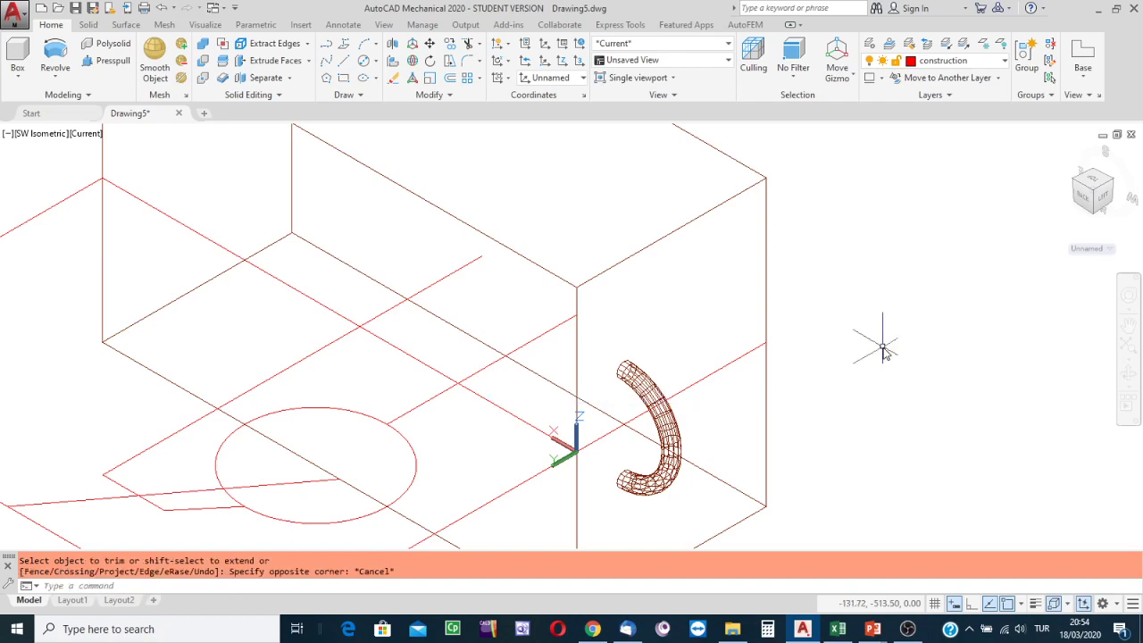
{"action": "key", "text": "Escape"}
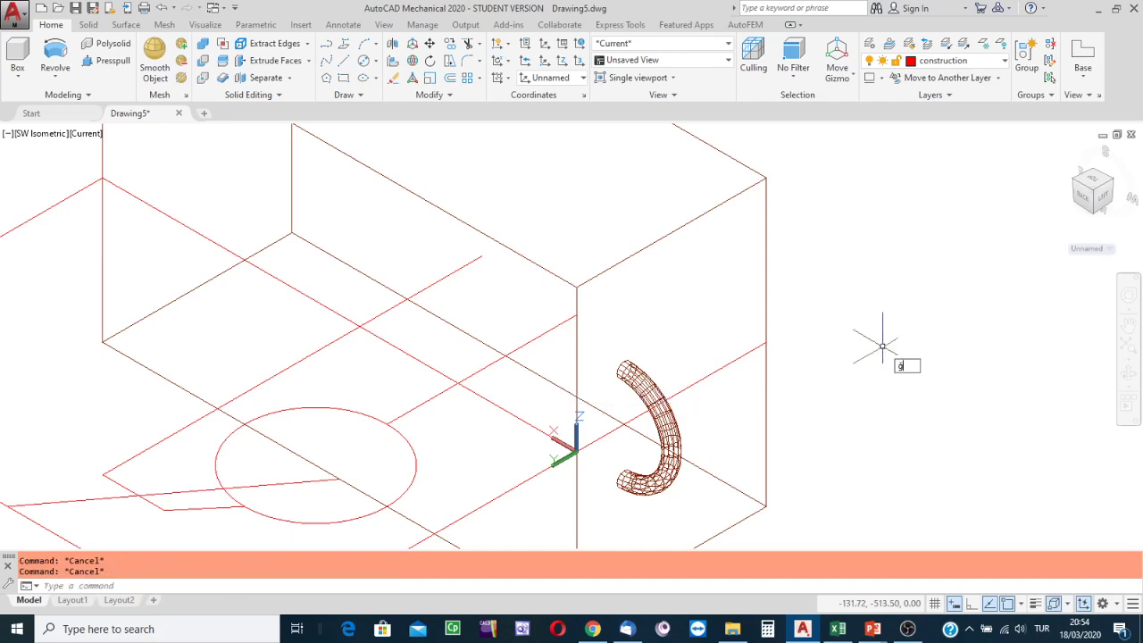
{"action": "left_click", "coordinate": [908, 629]}
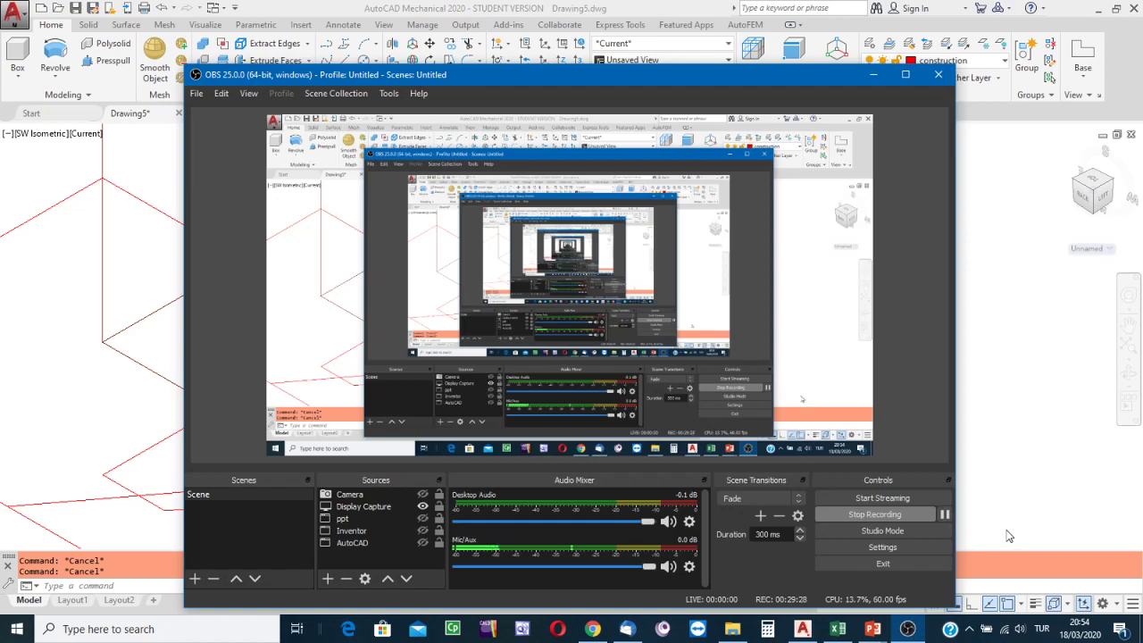
{"action": "left_click", "coordinate": [944, 516]}
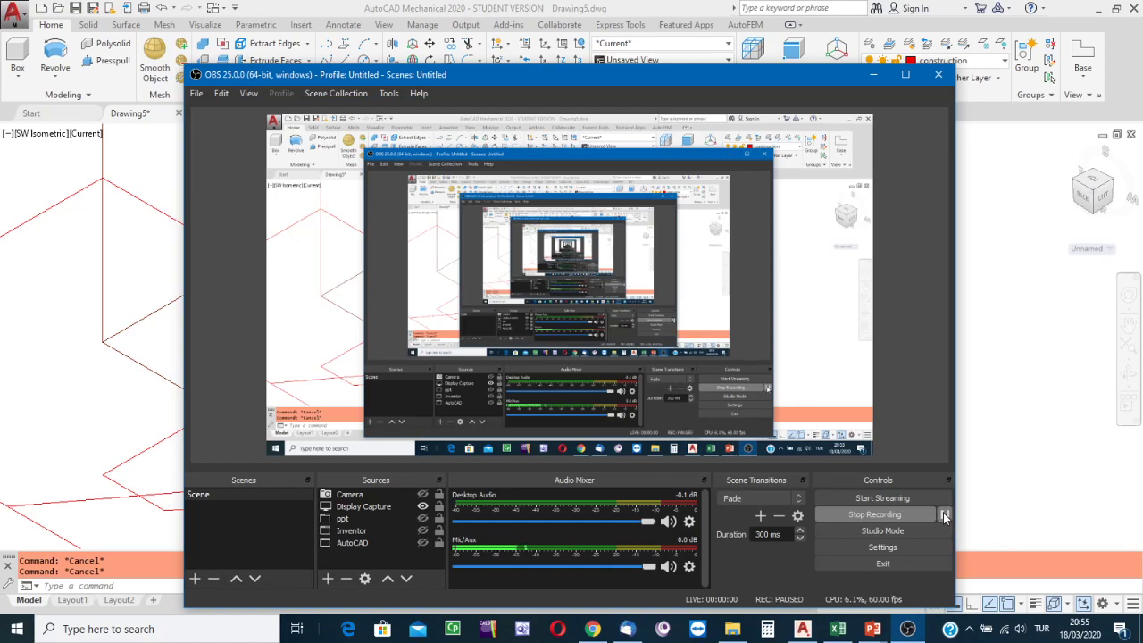
{"action": "left_click", "coordinate": [944, 515]}
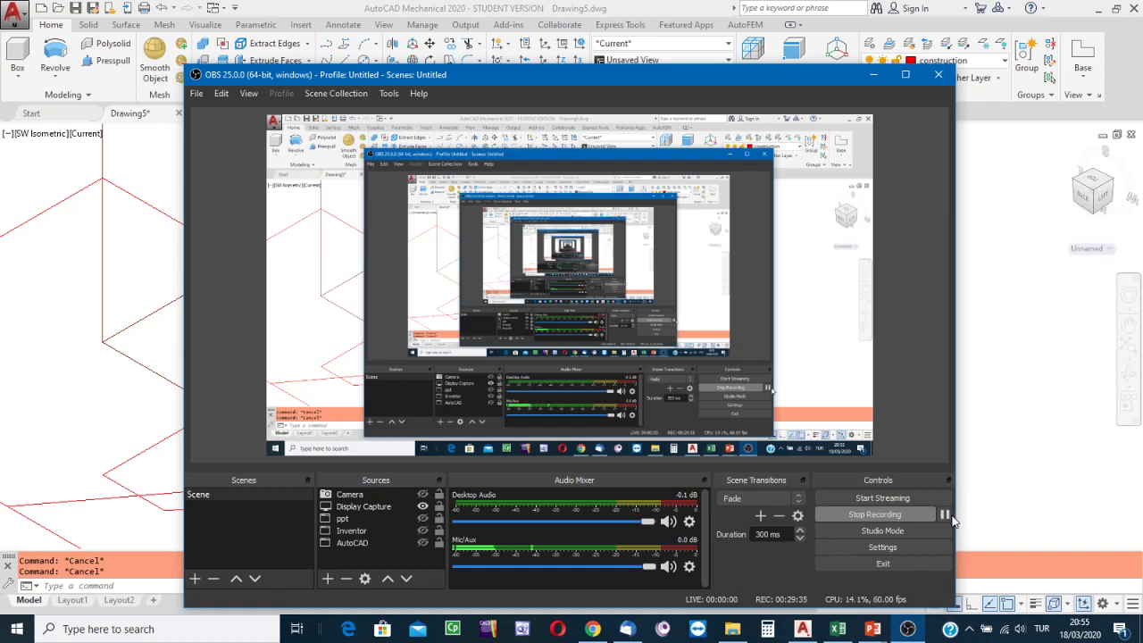
{"action": "left_click", "coordinate": [944, 516]}
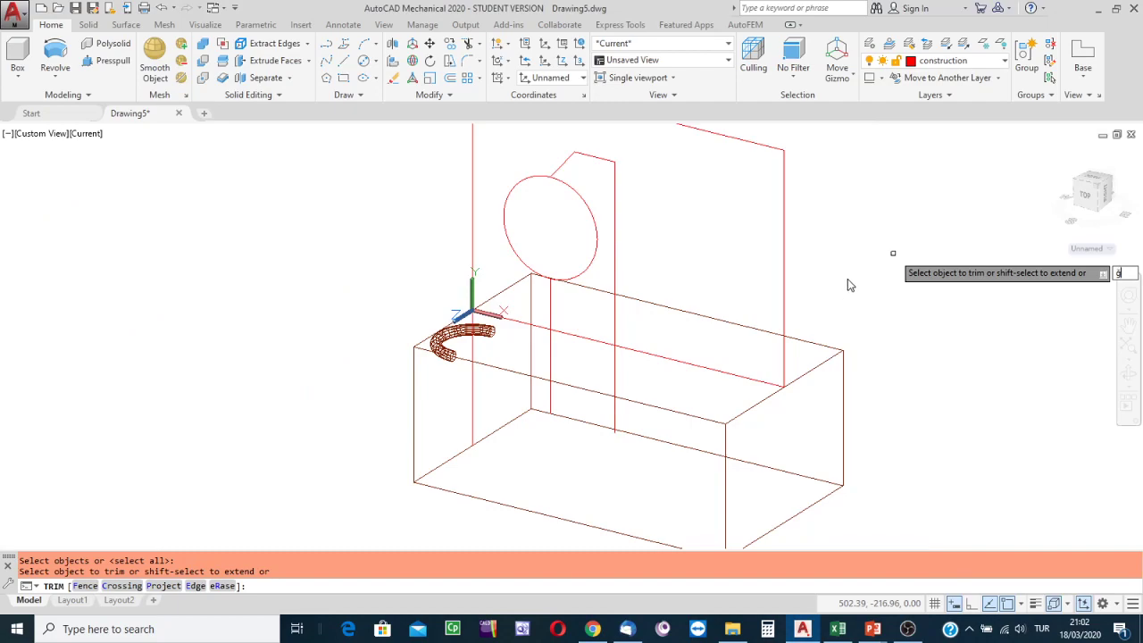
- Trim the parts of both vertical profile lines that extend below the vertical surface's bottom edge, using all objects as cutting edges
{"action": "key", "text": "Escape"}
{"action": "left_click", "coordinate": [629, 152]}
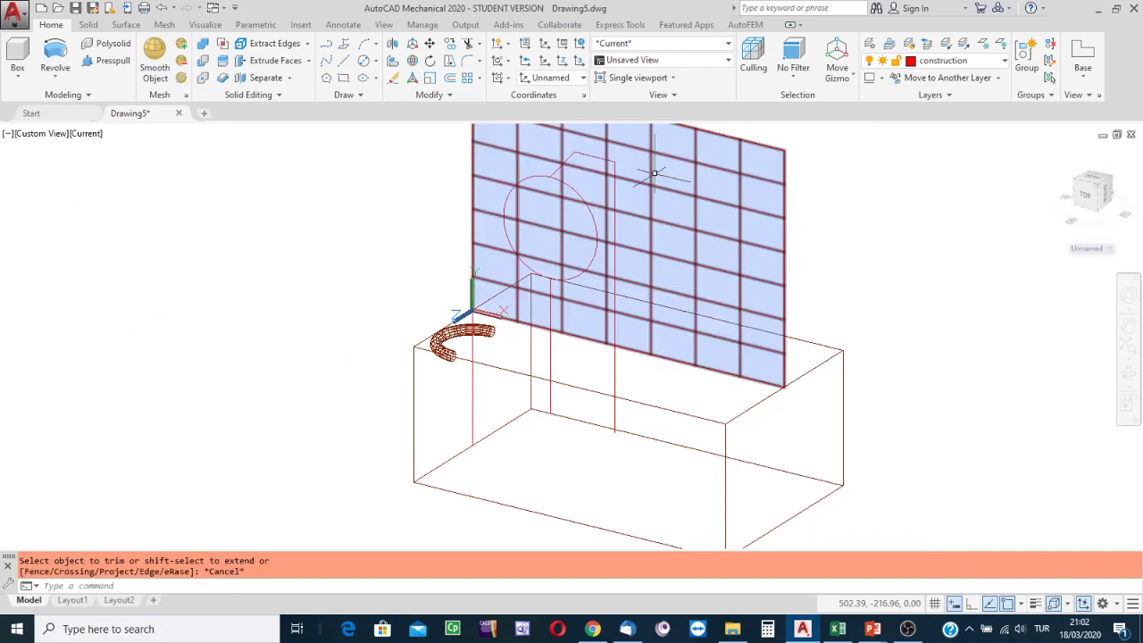
{"action": "left_click", "coordinate": [468, 43]}
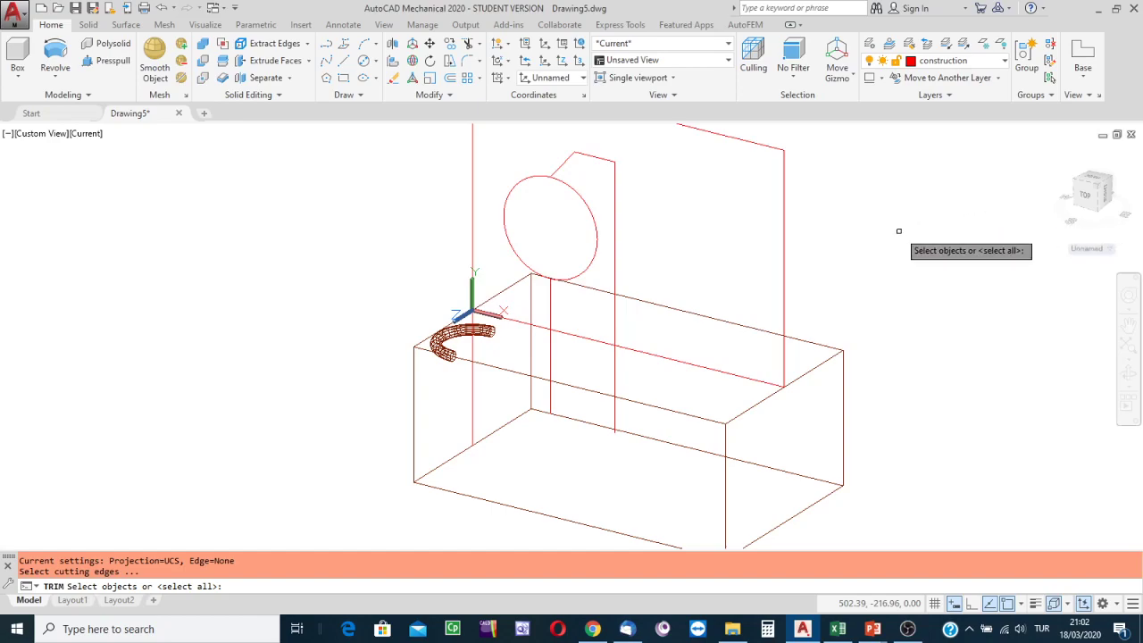
{"action": "key", "text": "Return"}
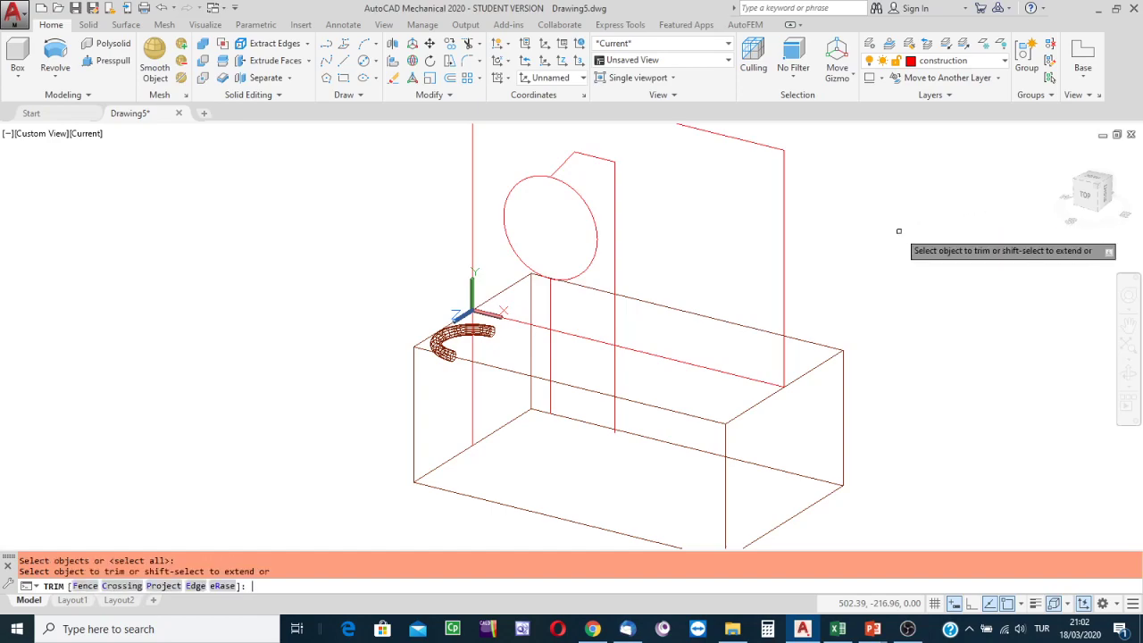
{"action": "left_click", "coordinate": [615, 349]}
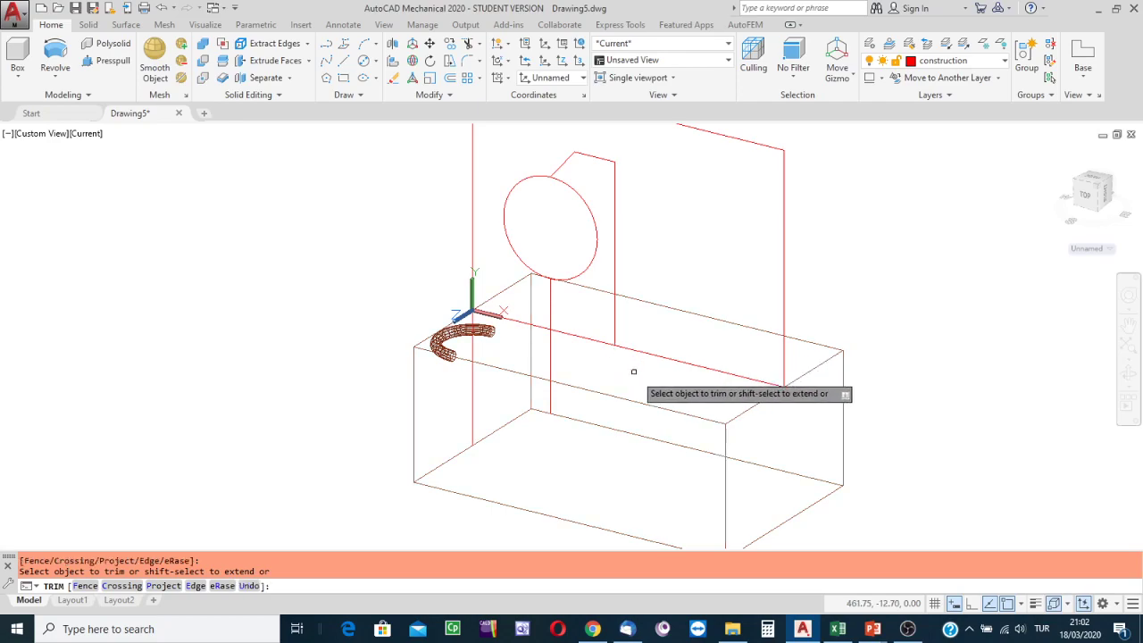
{"action": "left_click", "coordinate": [552, 335]}
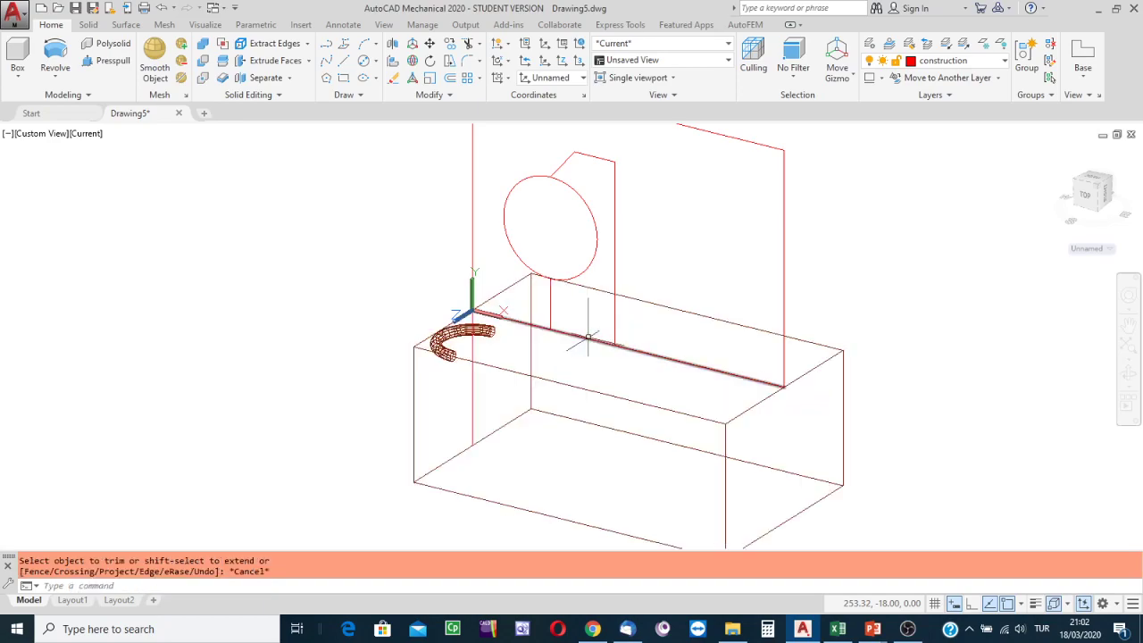
{"action": "key", "text": "Escape"}
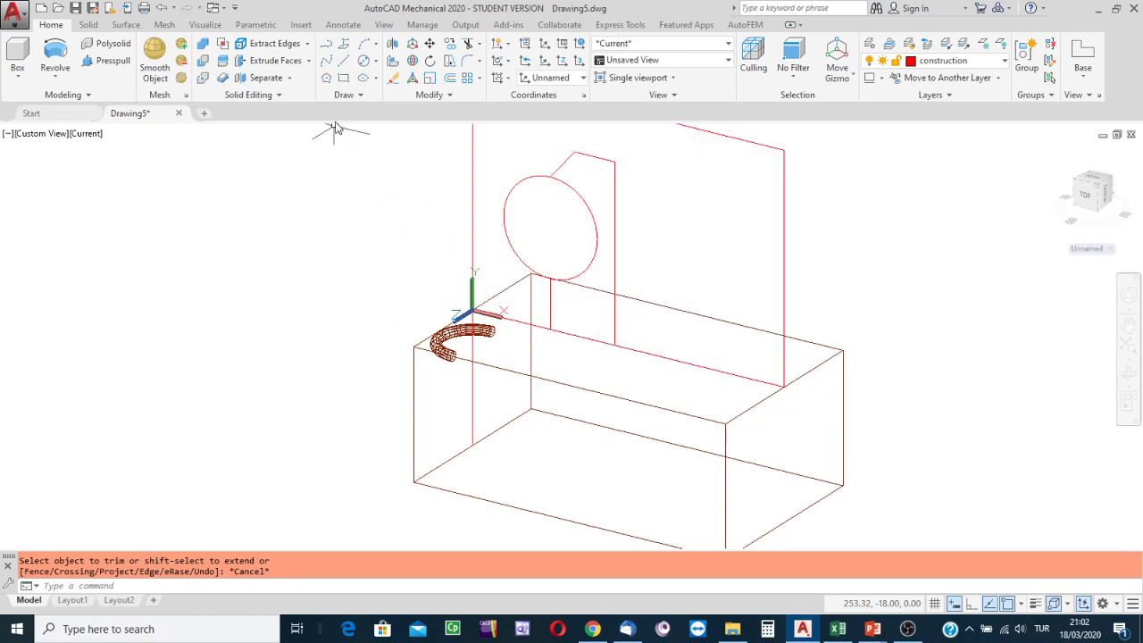
- Draw a line joining the lower ends of the two trimmed vertical lines along the surface's bottom edge
{"action": "left_click", "coordinate": [345, 62]}
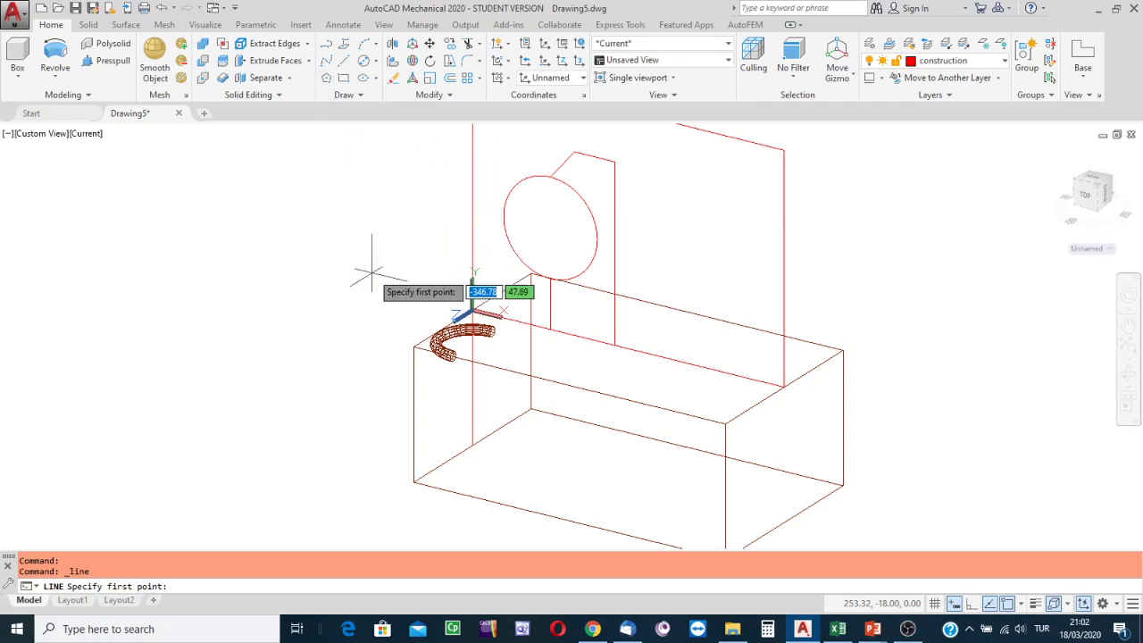
{"action": "left_click", "coordinate": [615, 344]}
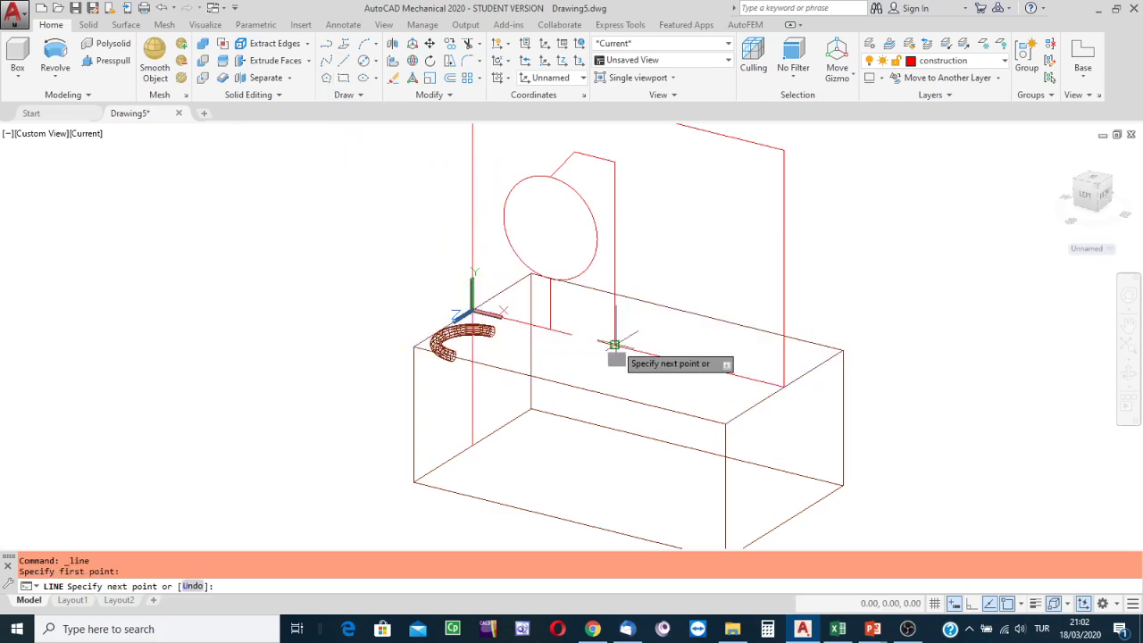
{"action": "left_click", "coordinate": [549, 329]}
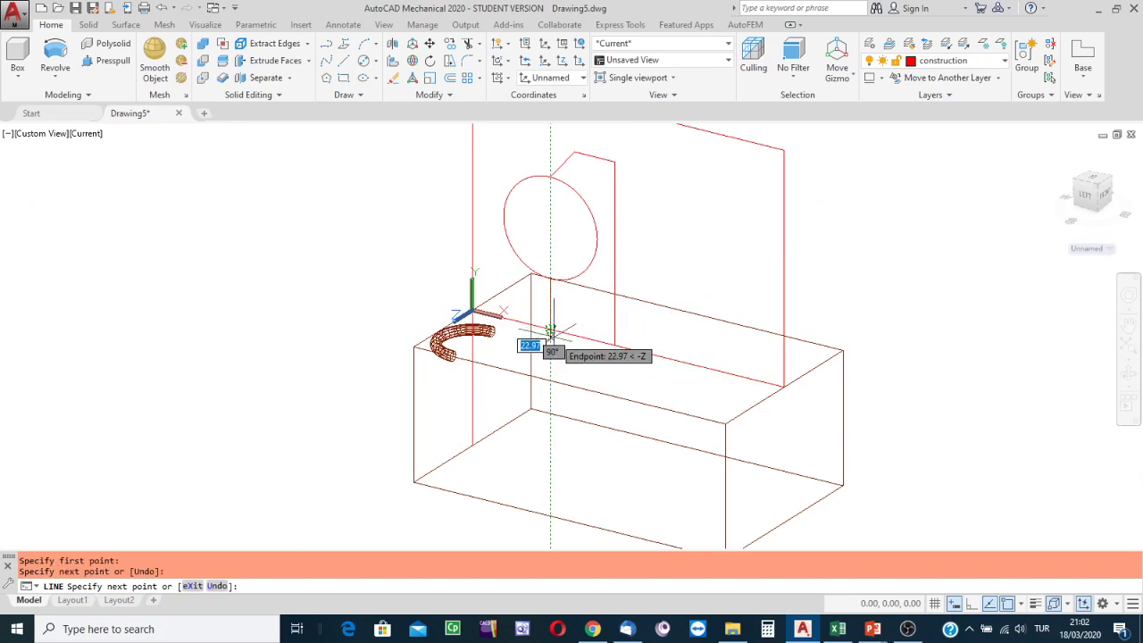
- Trim away the part of the circle inside the profile, using all objects as cutting edges
{"action": "key", "text": "Escape"}
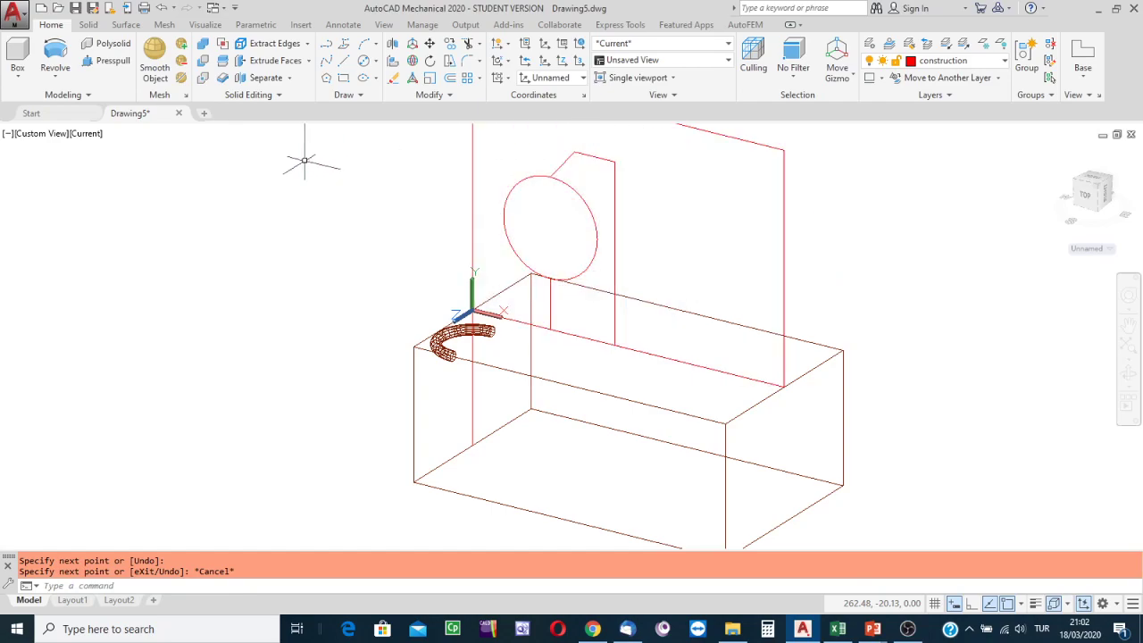
{"action": "left_click", "coordinate": [467, 43]}
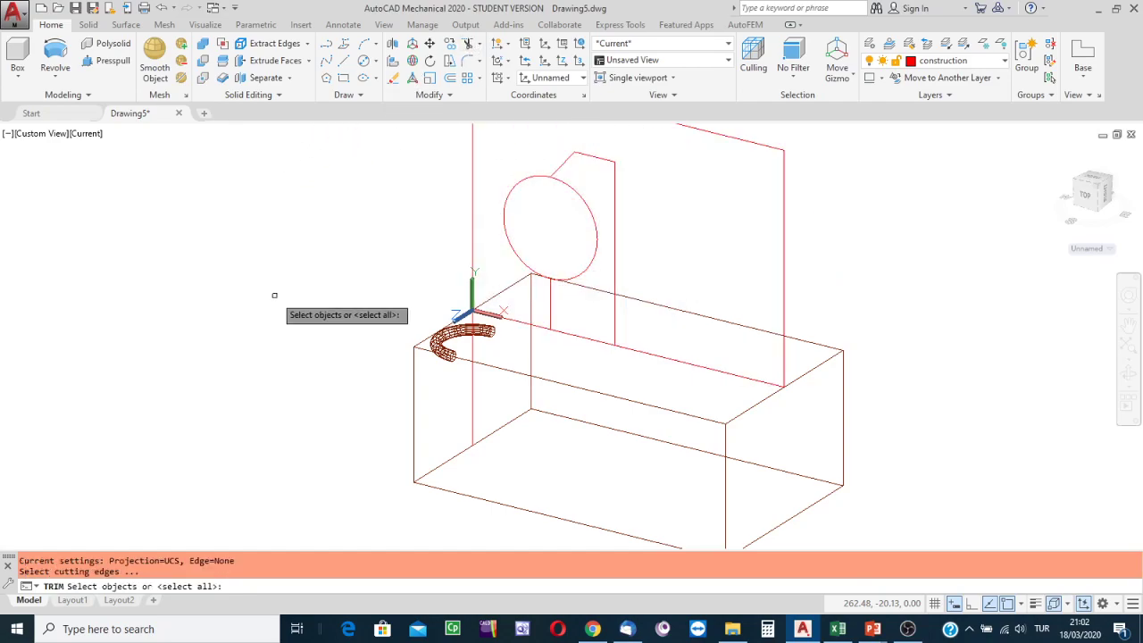
{"action": "key", "text": "Return"}
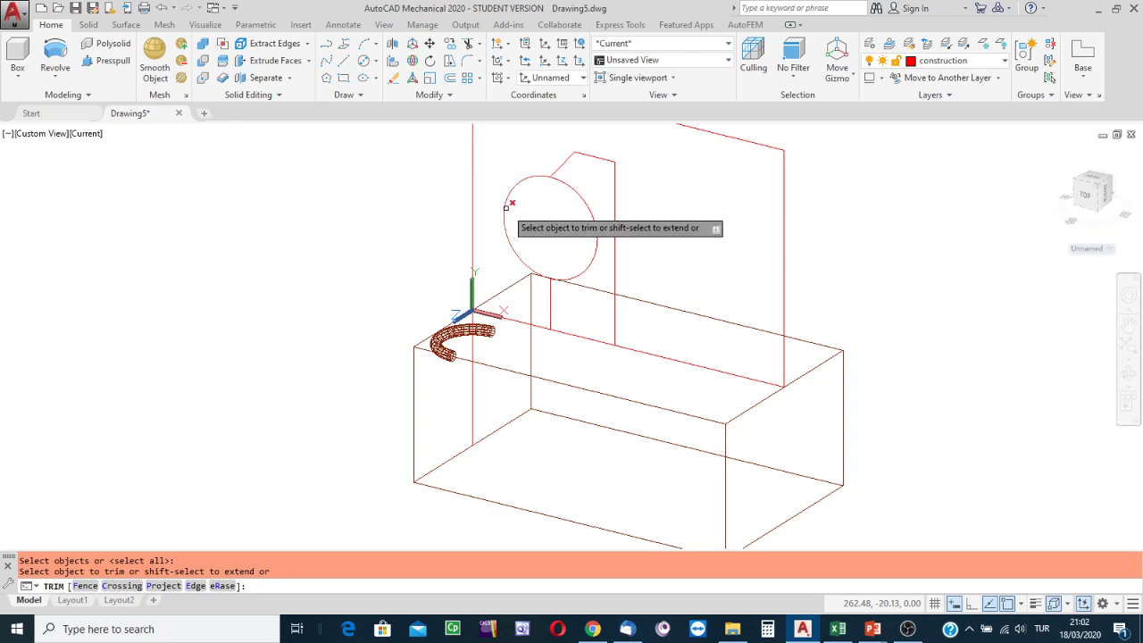
{"action": "left_click", "coordinate": [587, 203]}
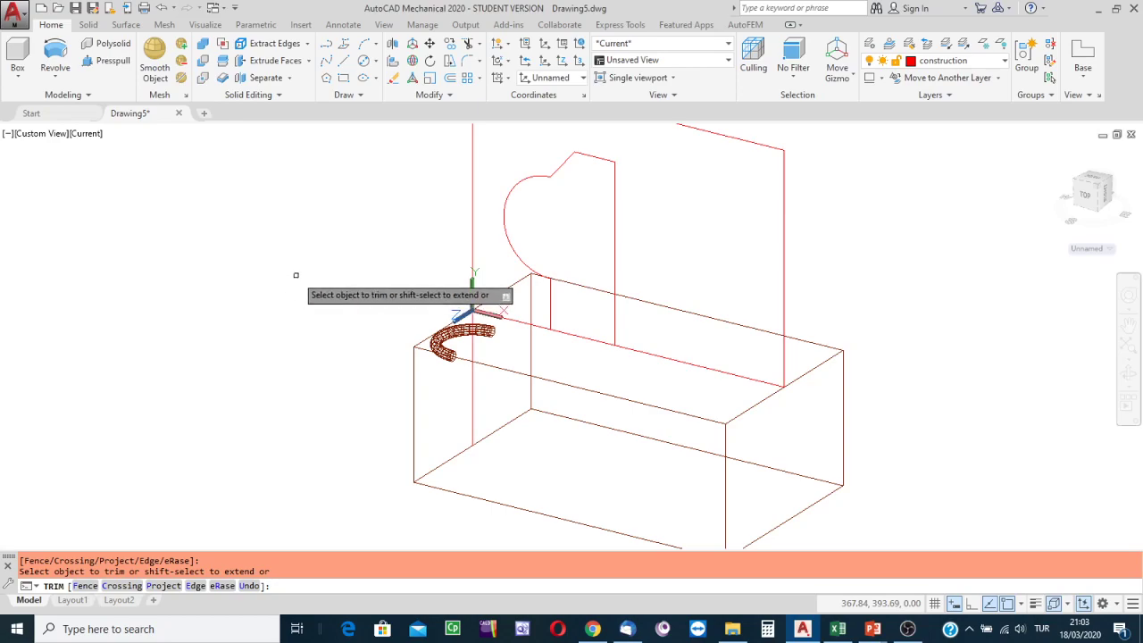
{"action": "key", "text": "Escape"}
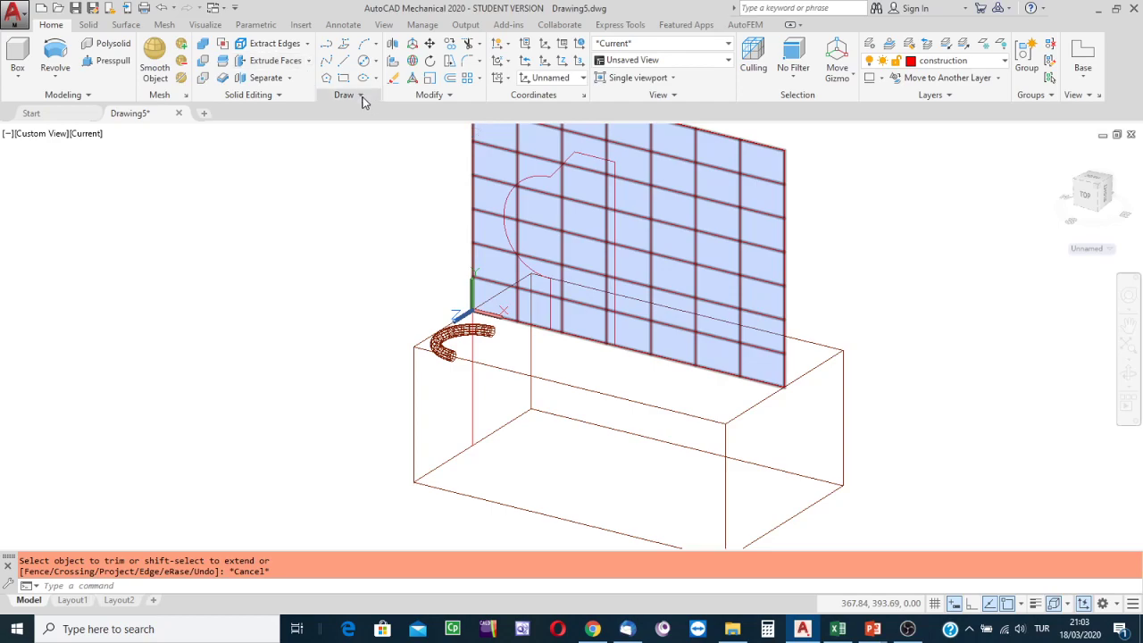
- Convert the closed profile, made of its connected lines and the remaining circle arc, into a region
{"action": "left_click", "coordinate": [362, 98]}
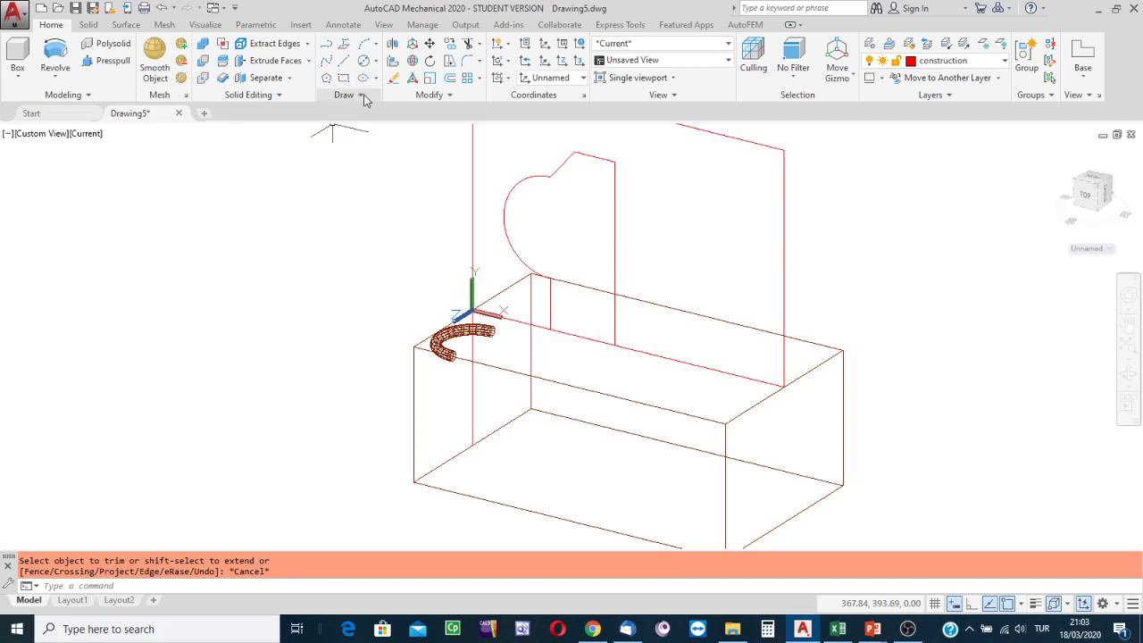
{"action": "left_click", "coordinate": [363, 97]}
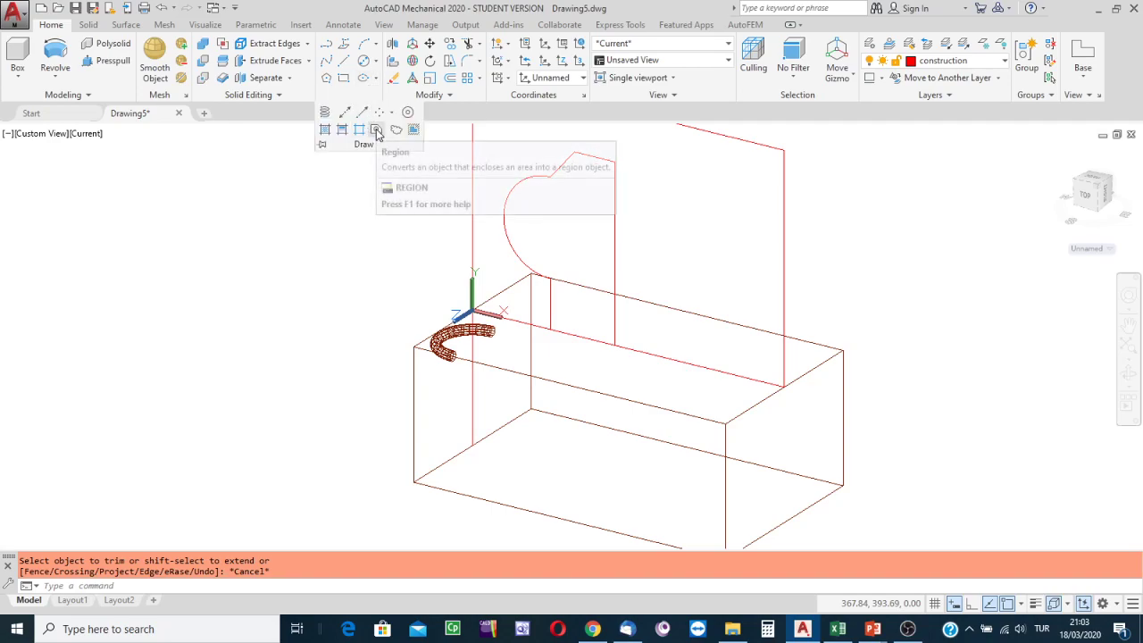
{"action": "left_click", "coordinate": [376, 130]}
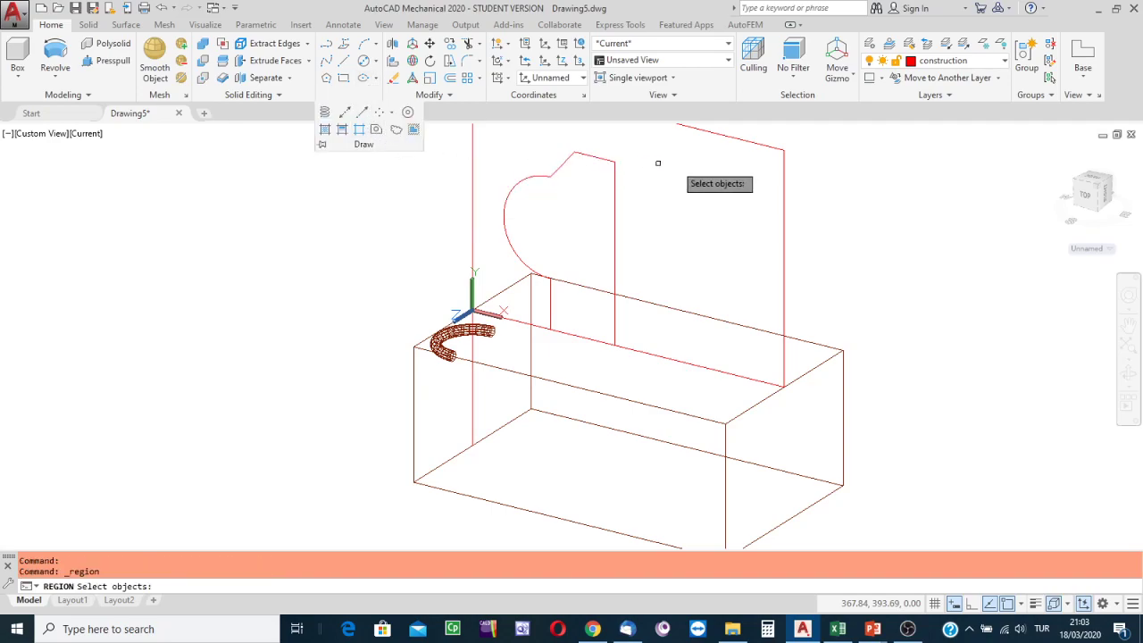
{"action": "left_click", "coordinate": [589, 337]}
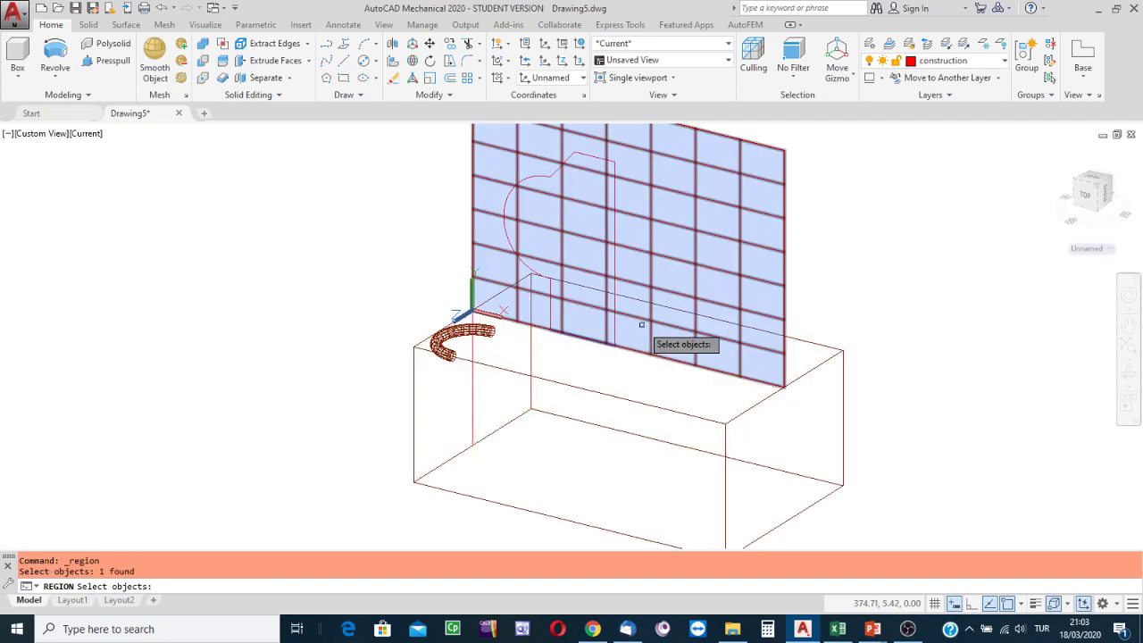
{"action": "left_click", "coordinate": [612, 193]}
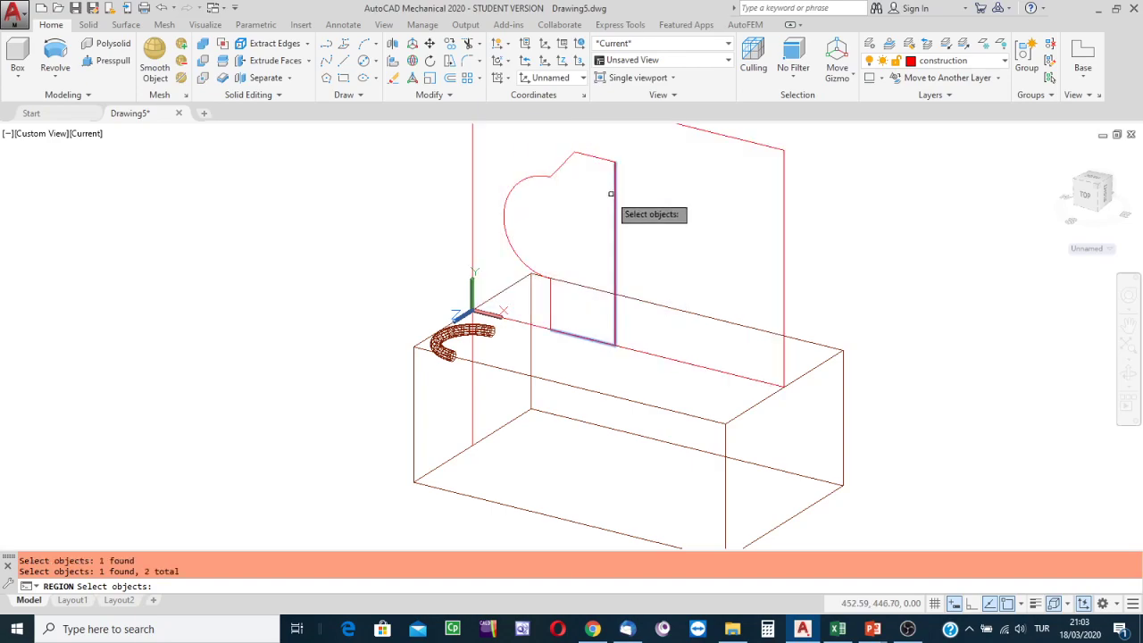
{"action": "left_click", "coordinate": [592, 156]}
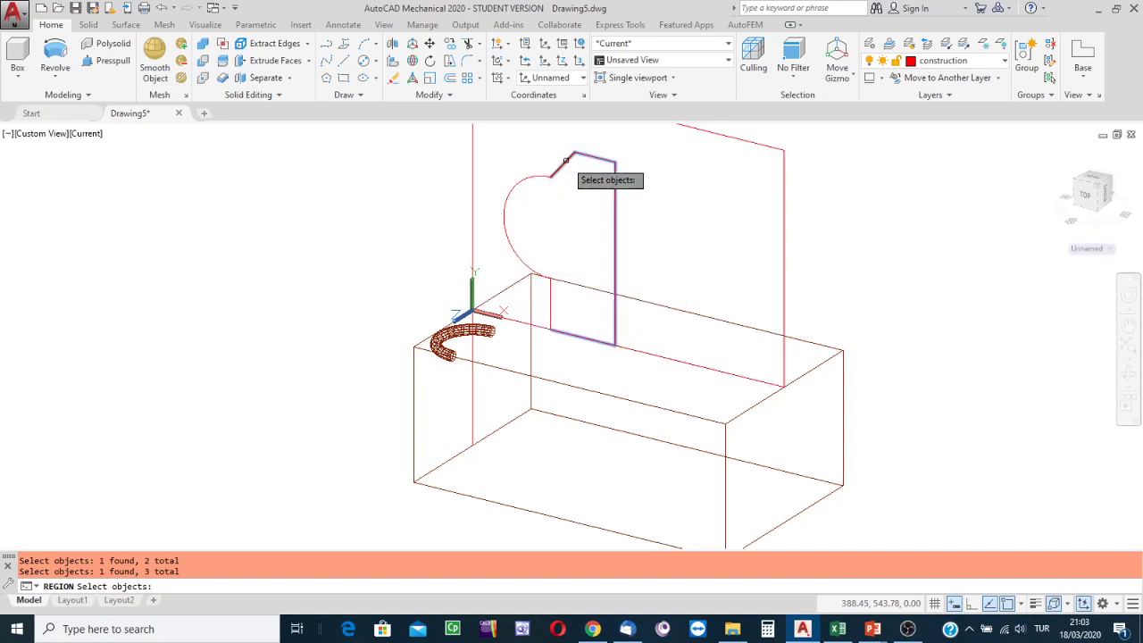
{"action": "left_click", "coordinate": [561, 164]}
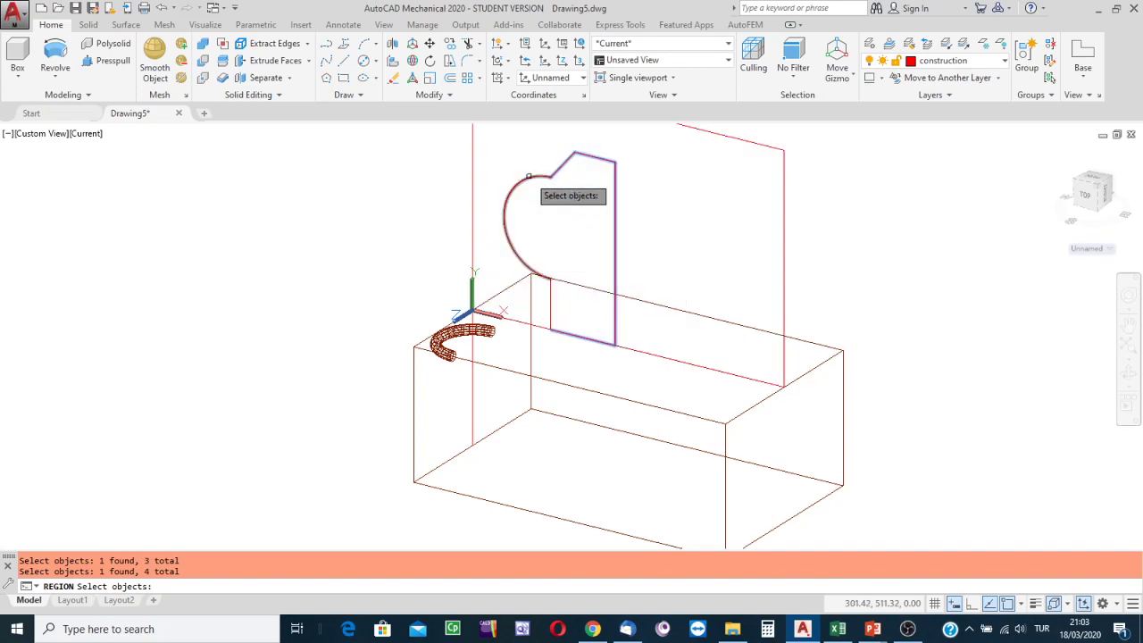
{"action": "left_click", "coordinate": [528, 177]}
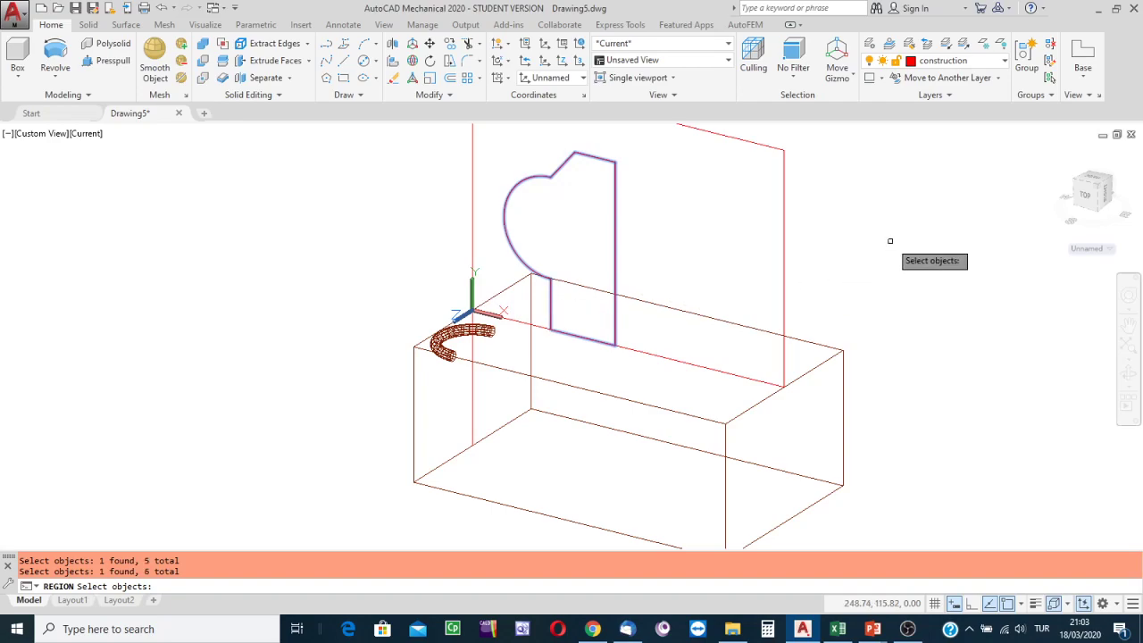
{"action": "key", "text": "Return"}
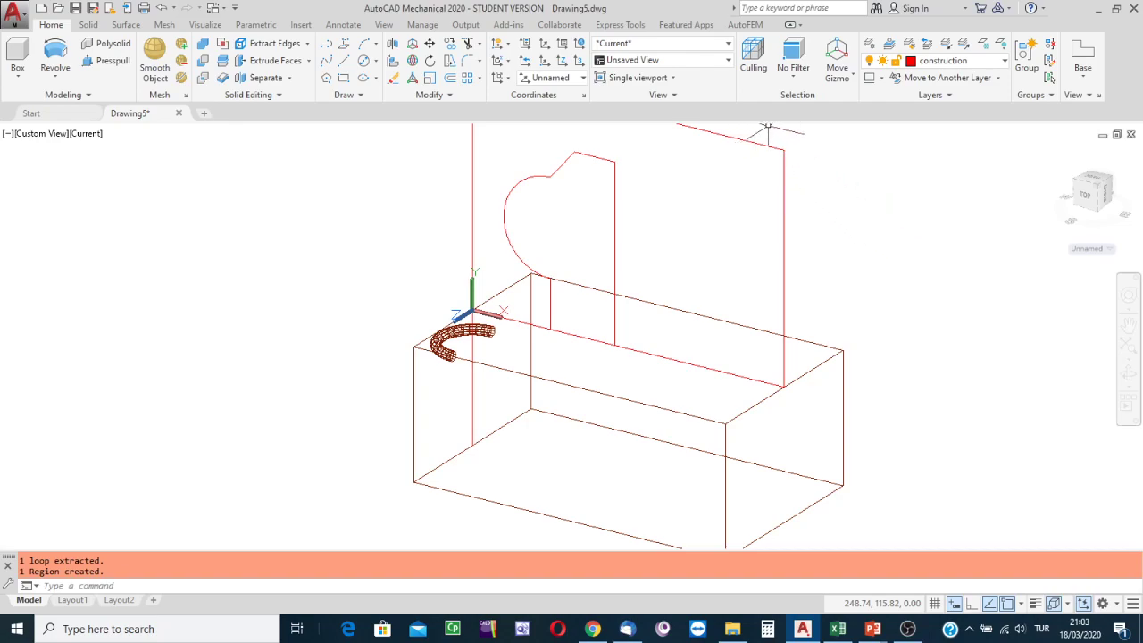
- Make the solid model layer current
{"action": "left_click", "coordinate": [1005, 61]}
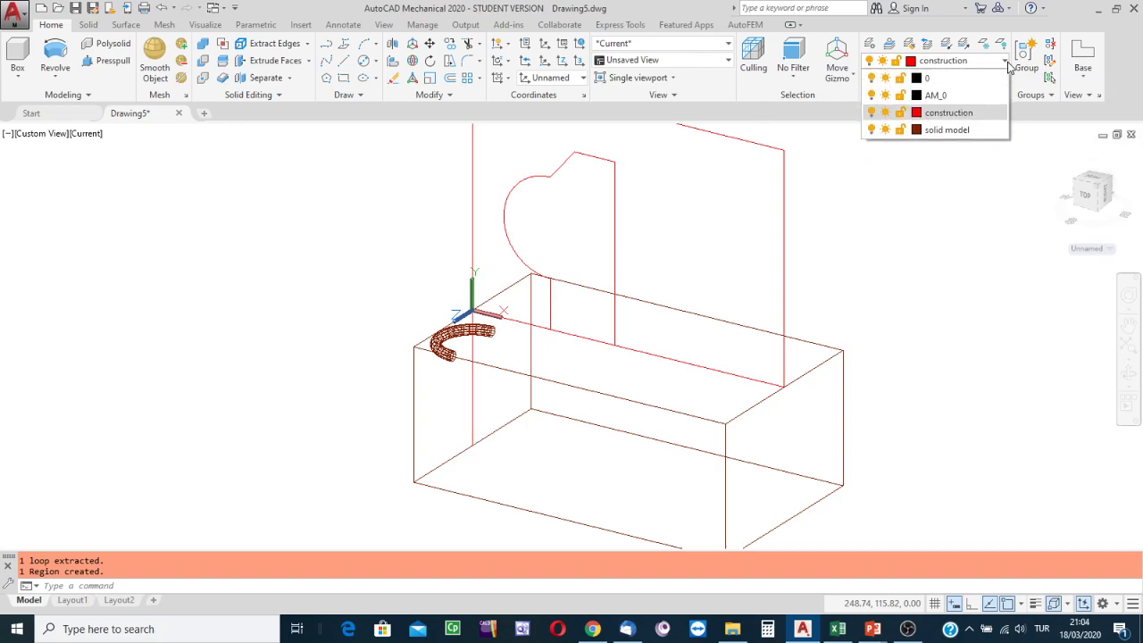
{"action": "left_click", "coordinate": [946, 129]}
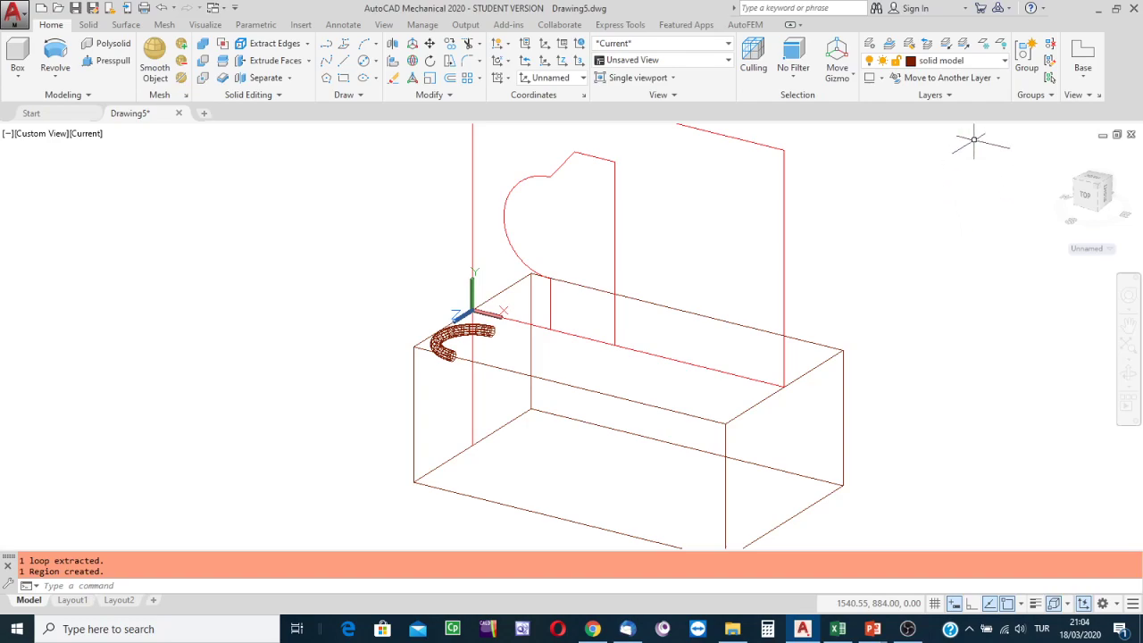
{"action": "left_click", "coordinate": [1004, 62]}
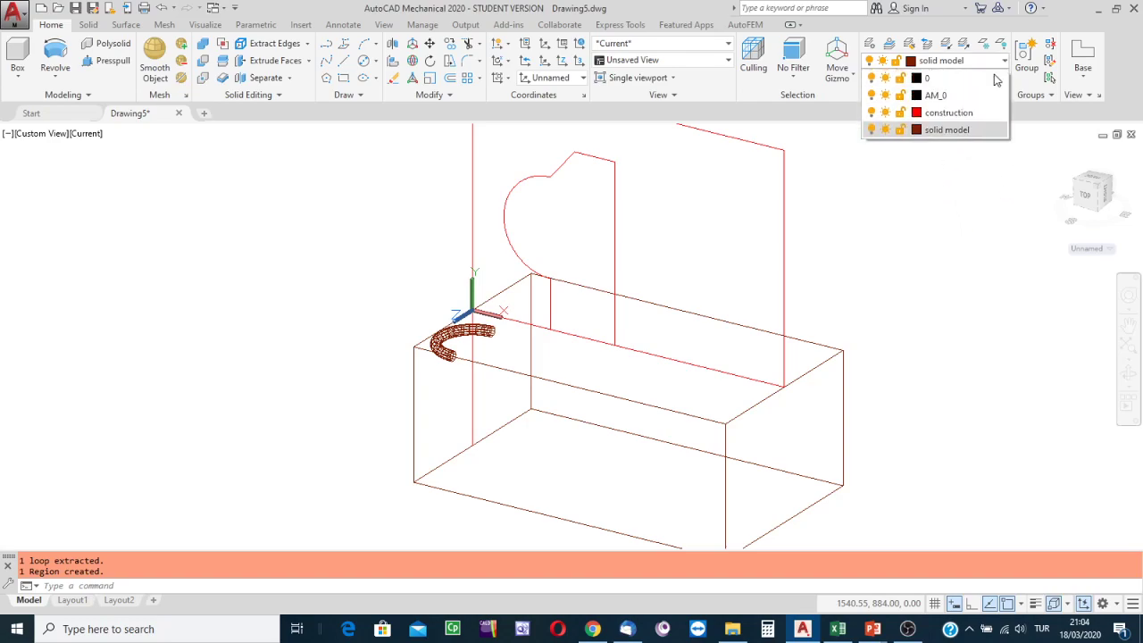
{"action": "left_click", "coordinate": [945, 130]}
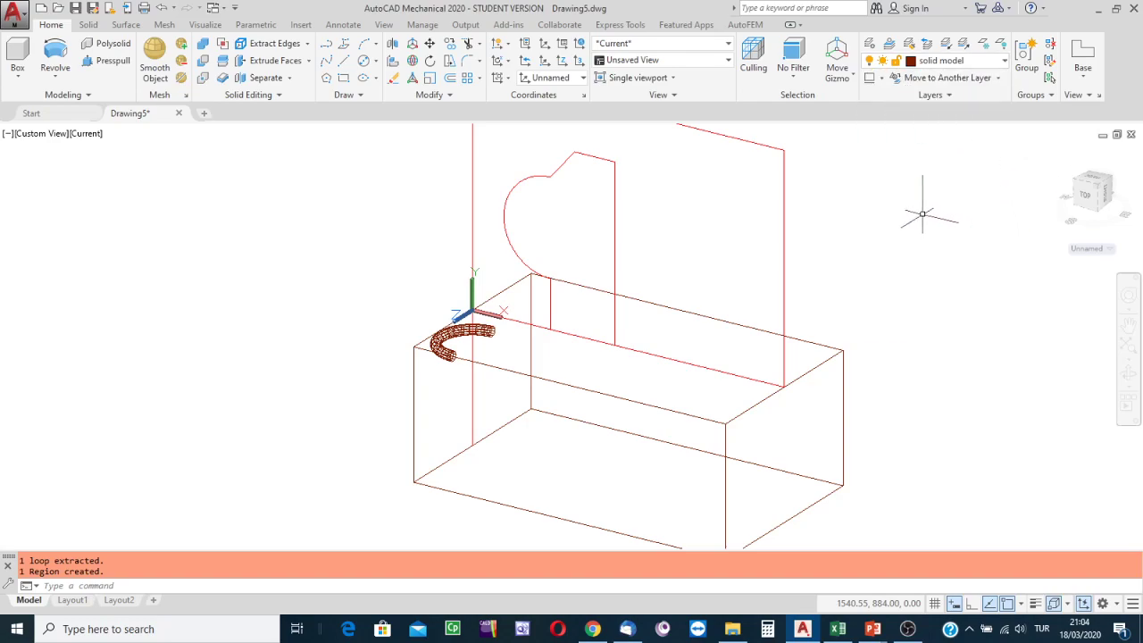
- Revolve the profile region 360° into a solid, taking its long vertical edge from upper to lower endpoint as the axis
{"action": "left_click", "coordinate": [54, 54]}
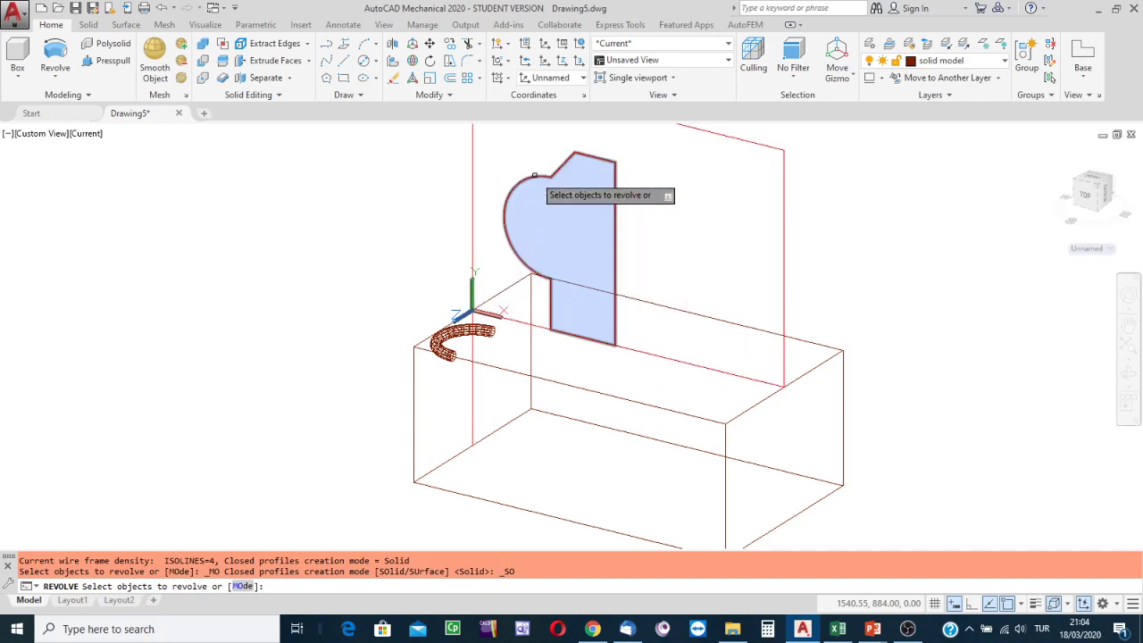
{"action": "left_click", "coordinate": [534, 176]}
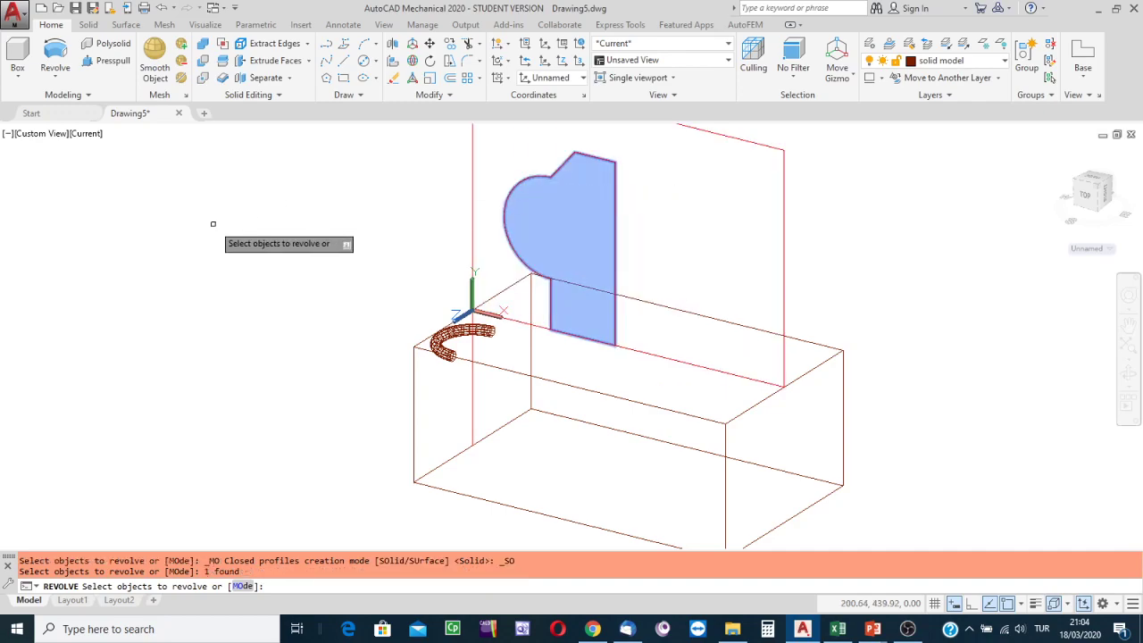
{"action": "key", "text": "Return"}
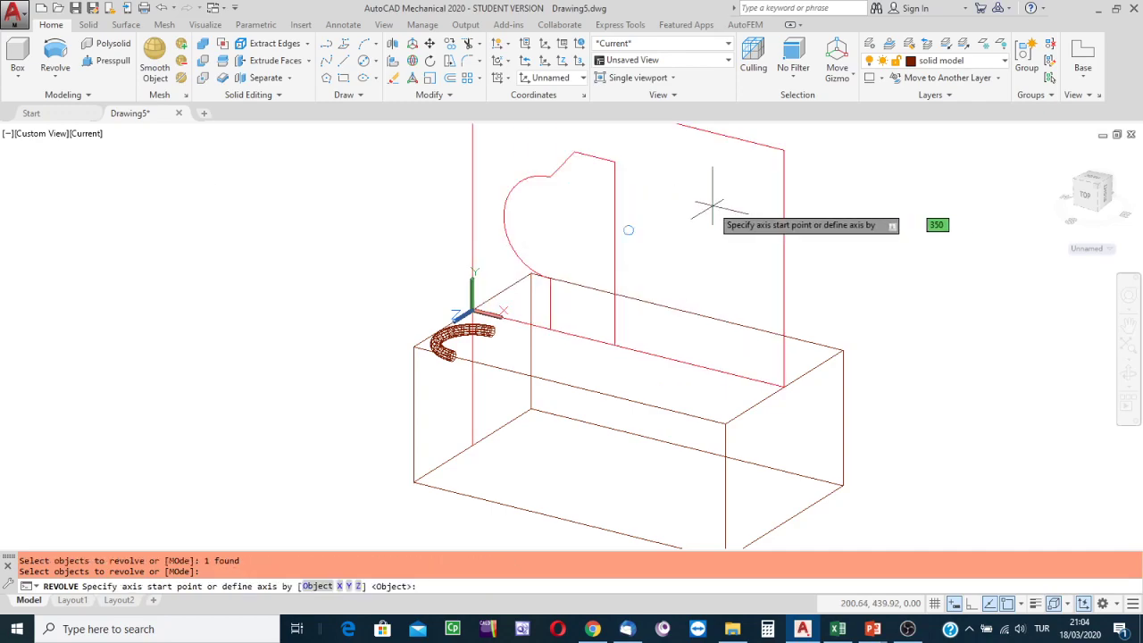
{"action": "left_click", "coordinate": [615, 164]}
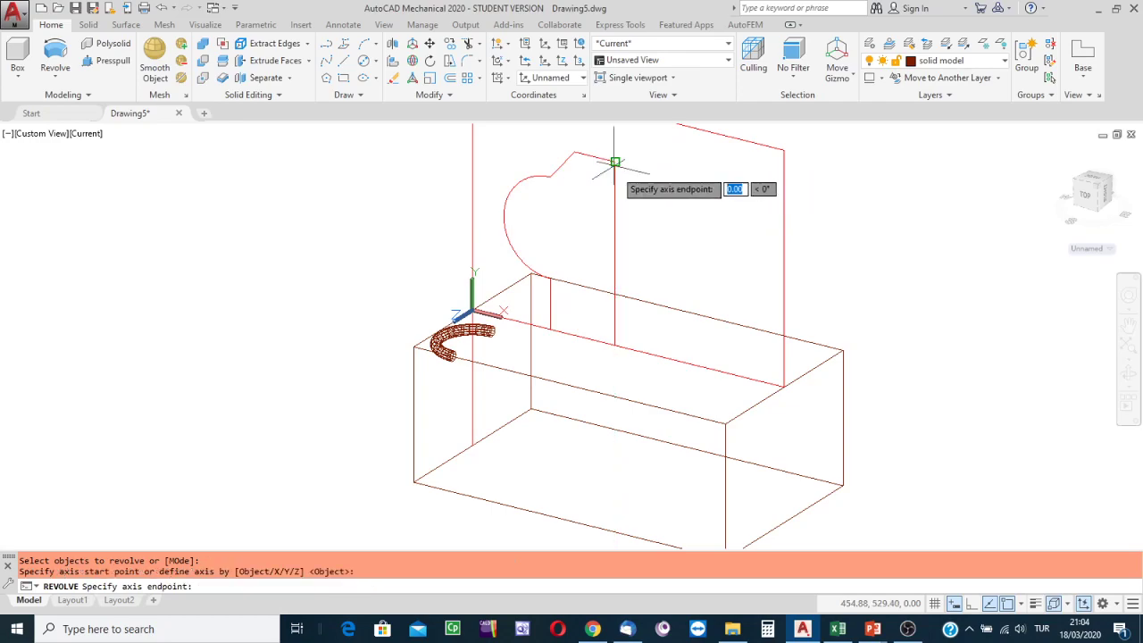
{"action": "left_click", "coordinate": [615, 345]}
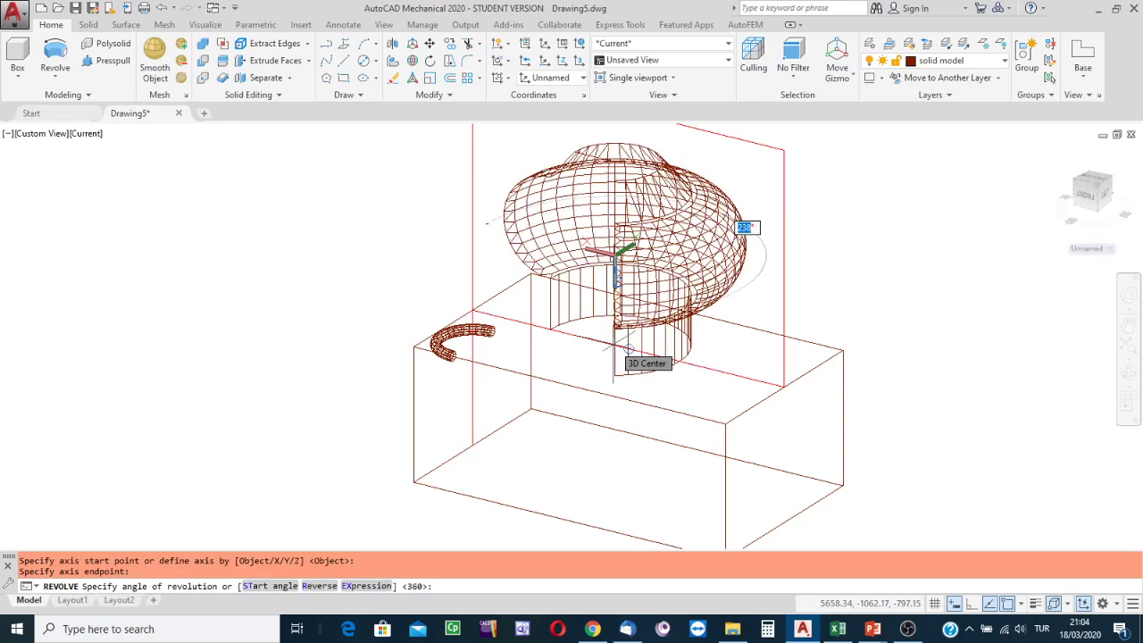
{"action": "type", "text": "3"}
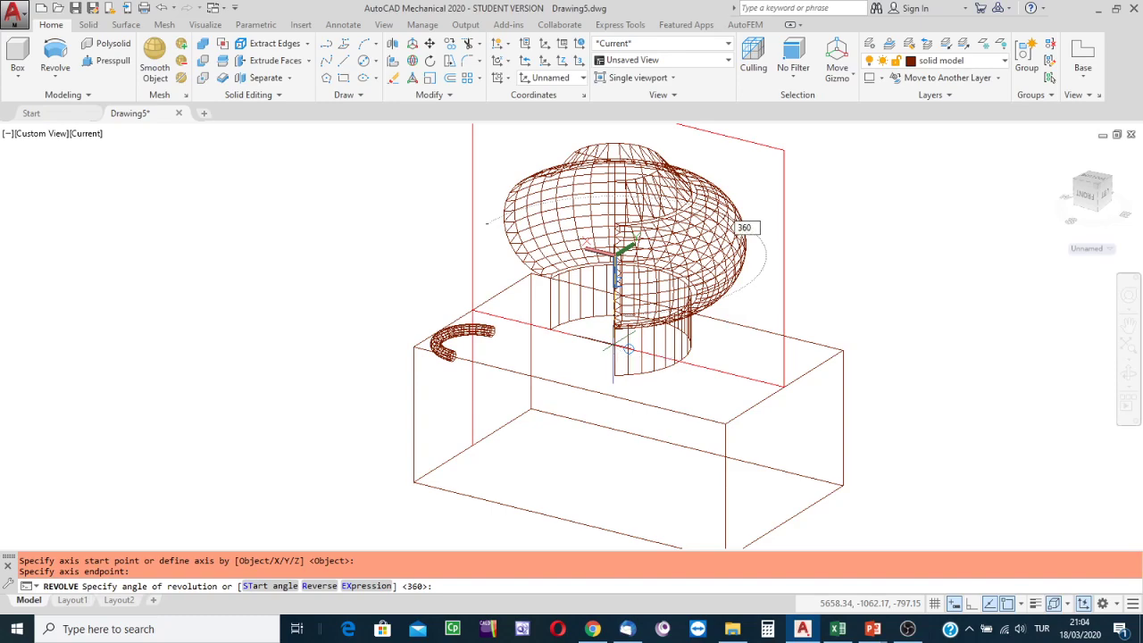
{"action": "type", "text": "60"}
{"action": "key", "text": "Return"}
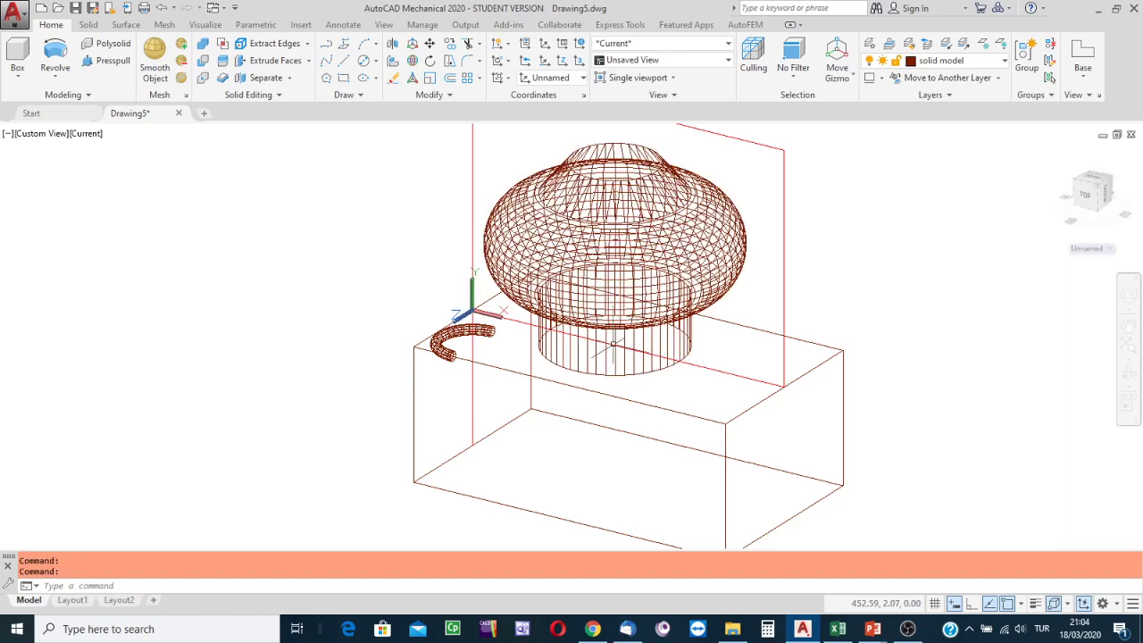
- Change the visual style to Conceptual
{"action": "scroll", "coordinate": [942, 309], "scroll_direction": "up", "scroll_amount": 3}
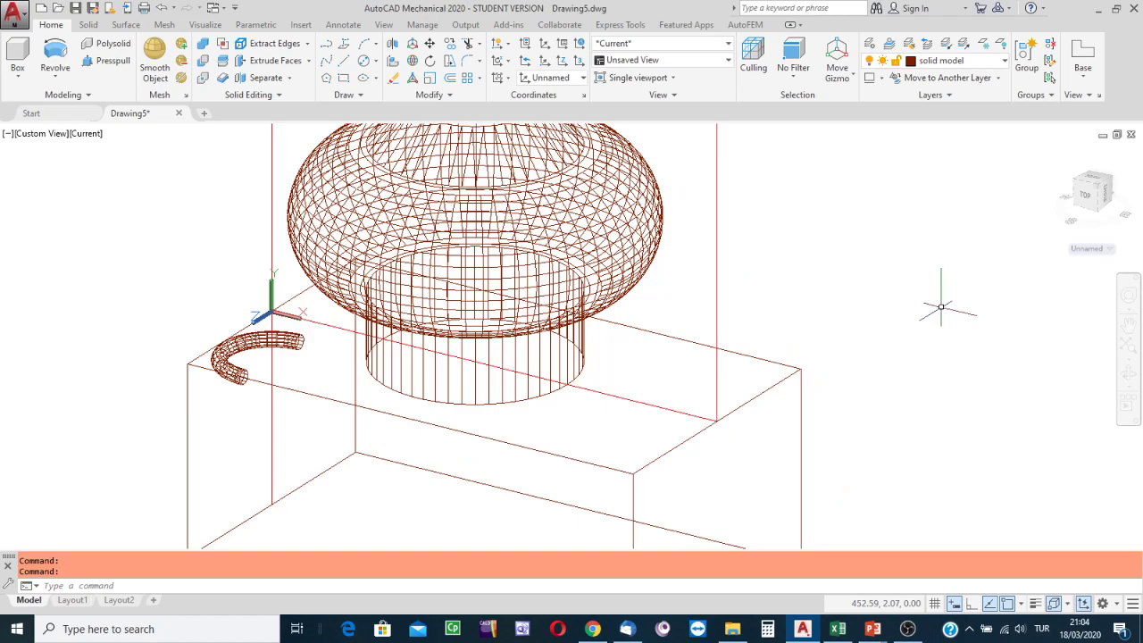
{"action": "scroll", "coordinate": [941, 309], "scroll_direction": "down", "scroll_amount": 4}
{"action": "middle_click_drag", "start_coordinate": [932, 310], "coordinate": [833, 372]}
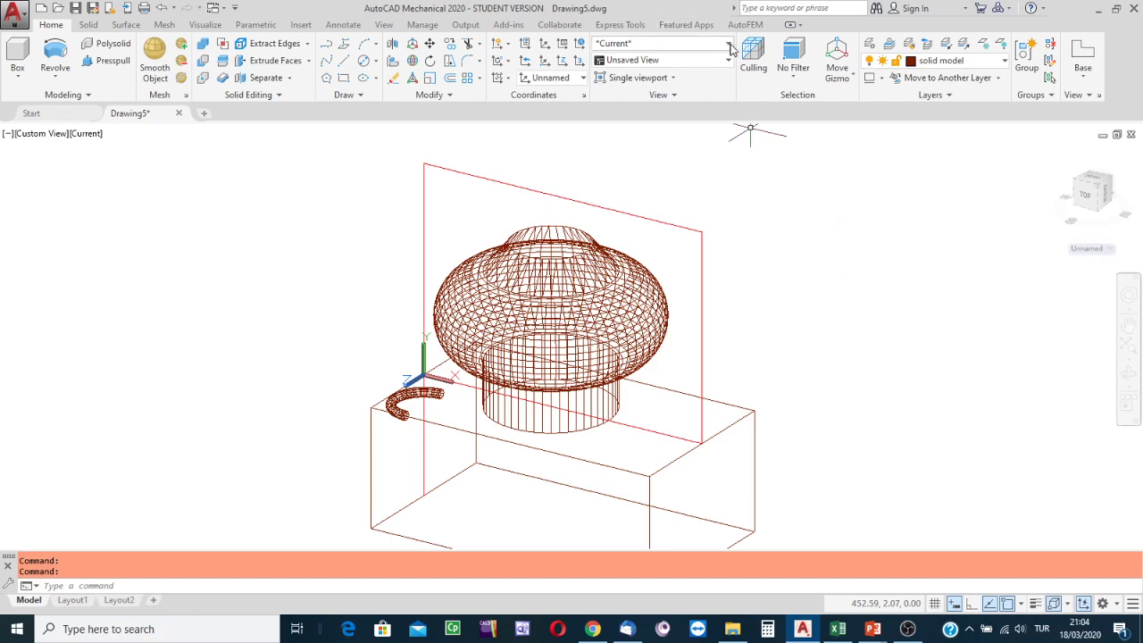
{"action": "left_click", "coordinate": [730, 44]}
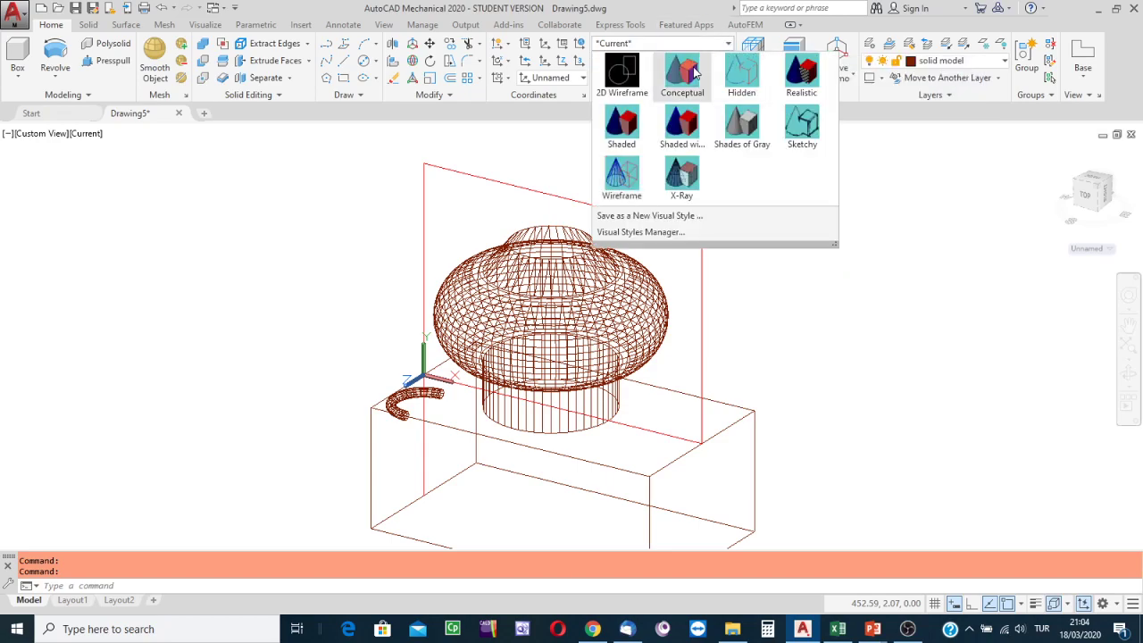
{"action": "left_click", "coordinate": [695, 73]}
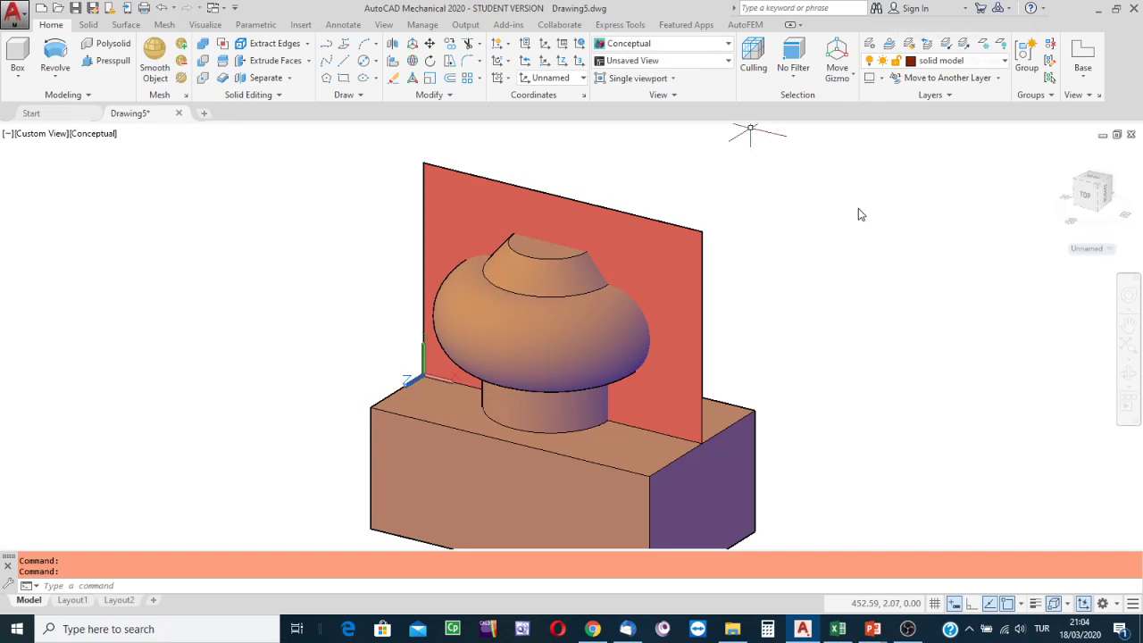
{"action": "middle_click_drag", "start_coordinate": [849, 241], "coordinate": [816, 206]}
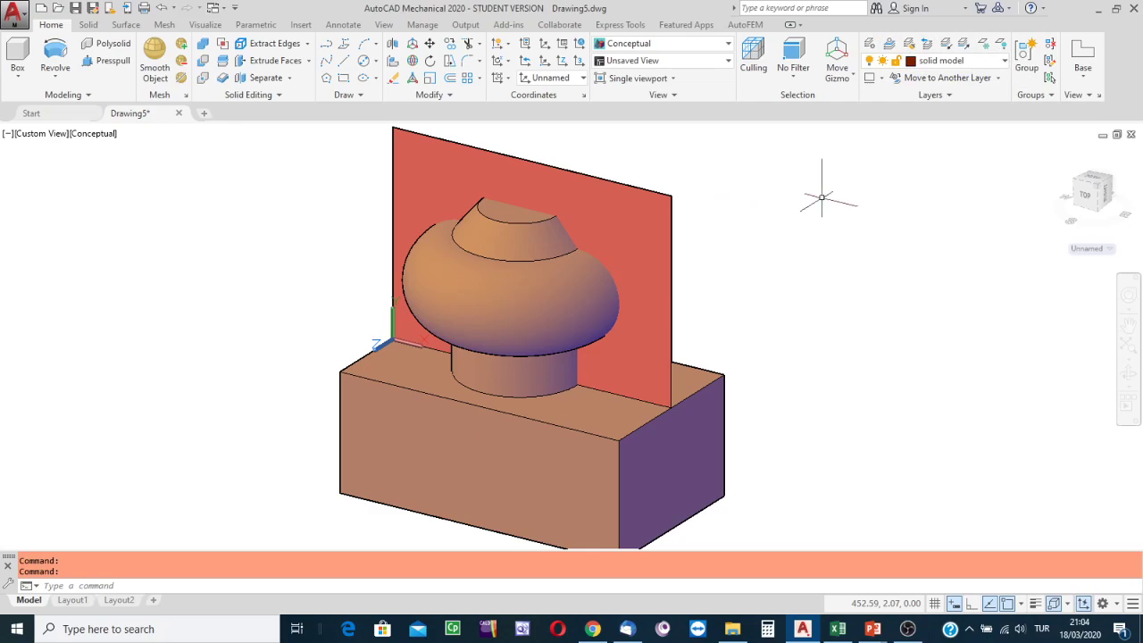
- Turn off the construction layer to hide the vertical surface, and show the model in the SW Isometric view
{"action": "left_click", "coordinate": [1006, 63]}
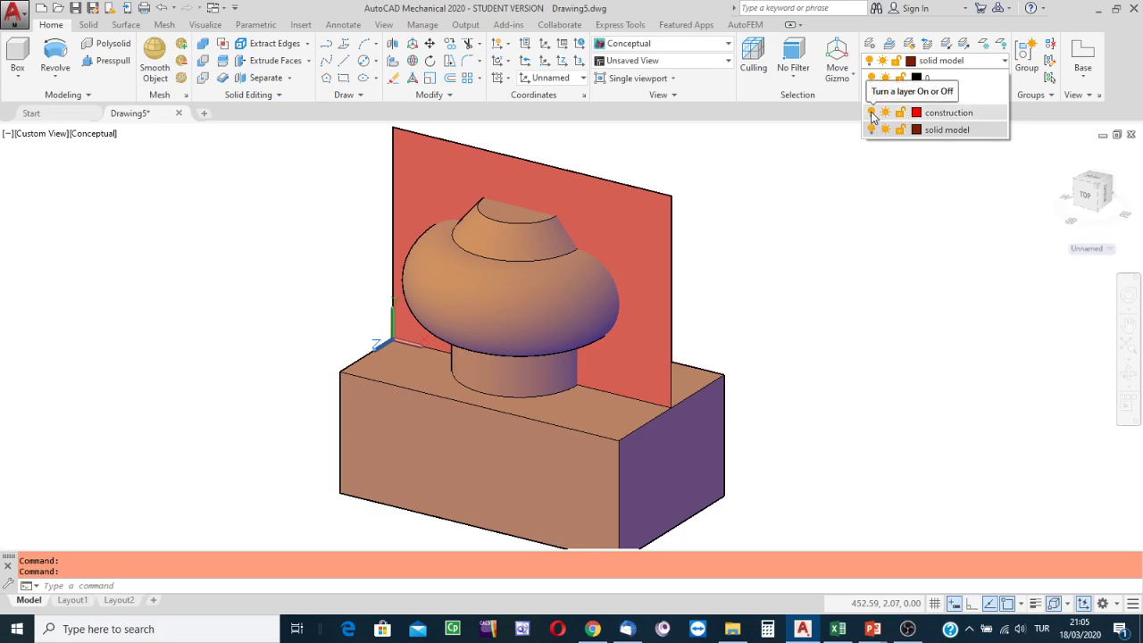
{"action": "left_click", "coordinate": [872, 114]}
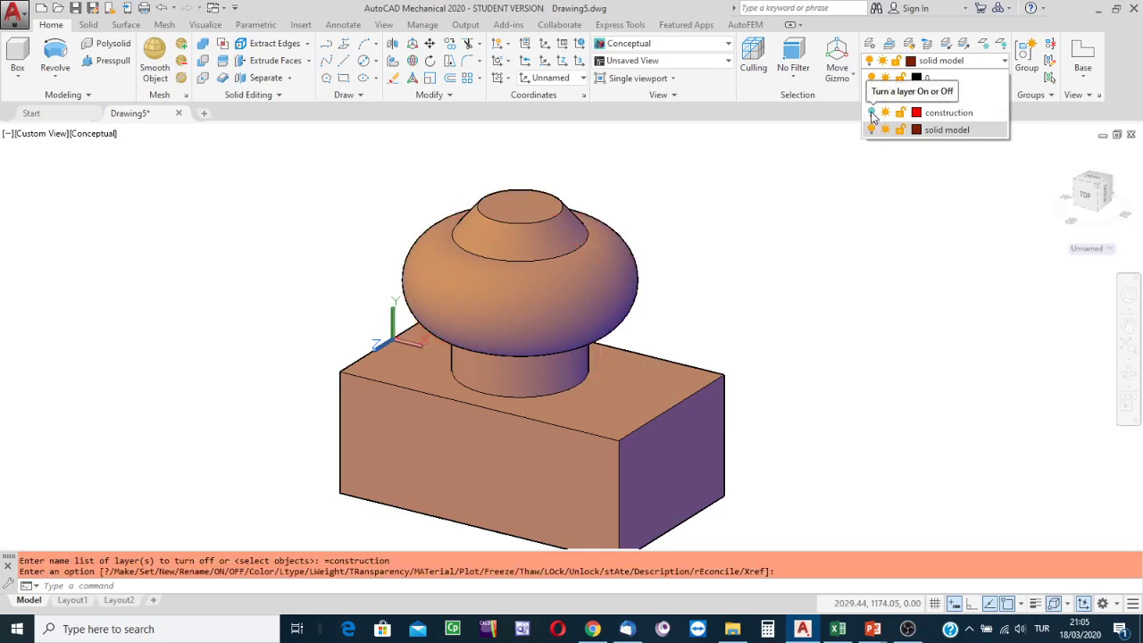
{"action": "left_click", "coordinate": [873, 113]}
{"action": "left_click", "coordinate": [873, 113]}
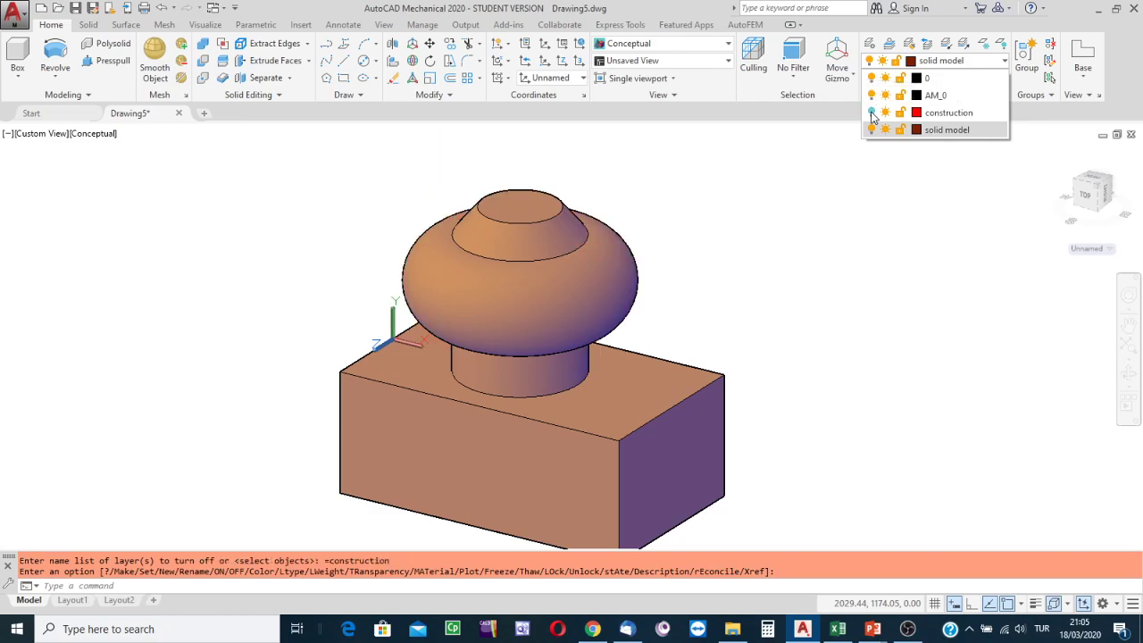
{"action": "left_click", "coordinate": [868, 262]}
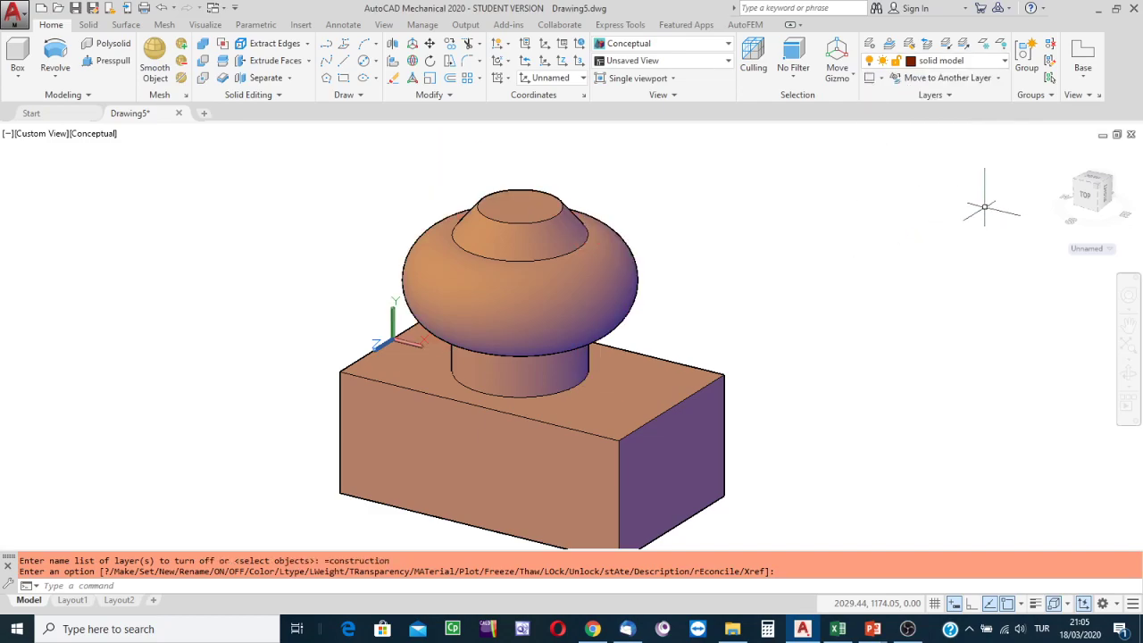
{"action": "left_click", "coordinate": [1076, 184]}
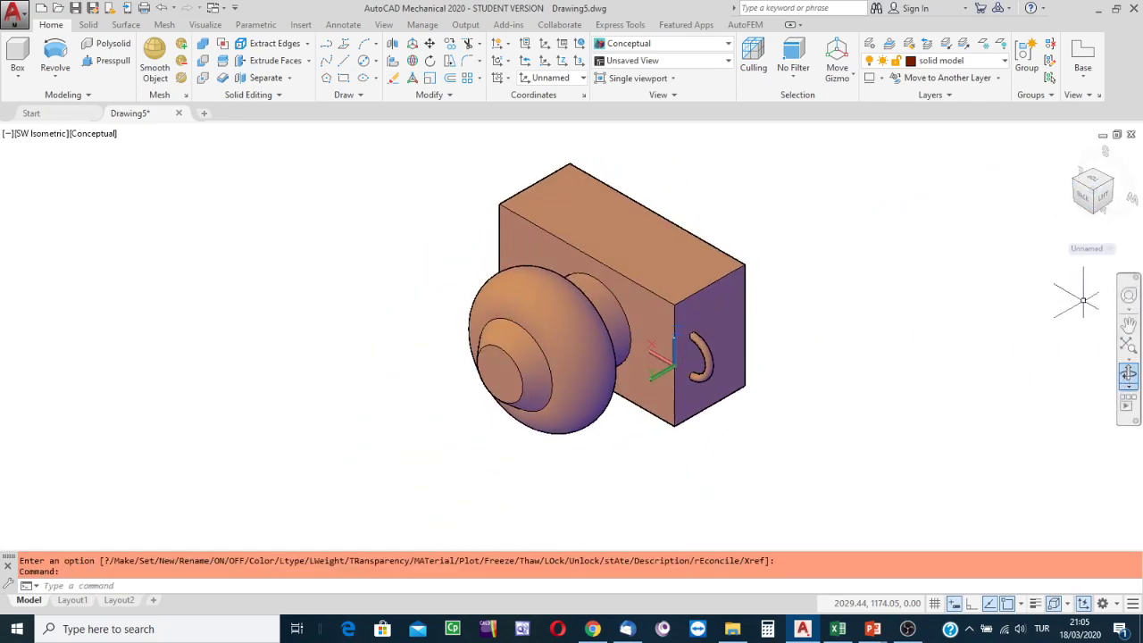
{"action": "left_click", "coordinate": [652, 314]}
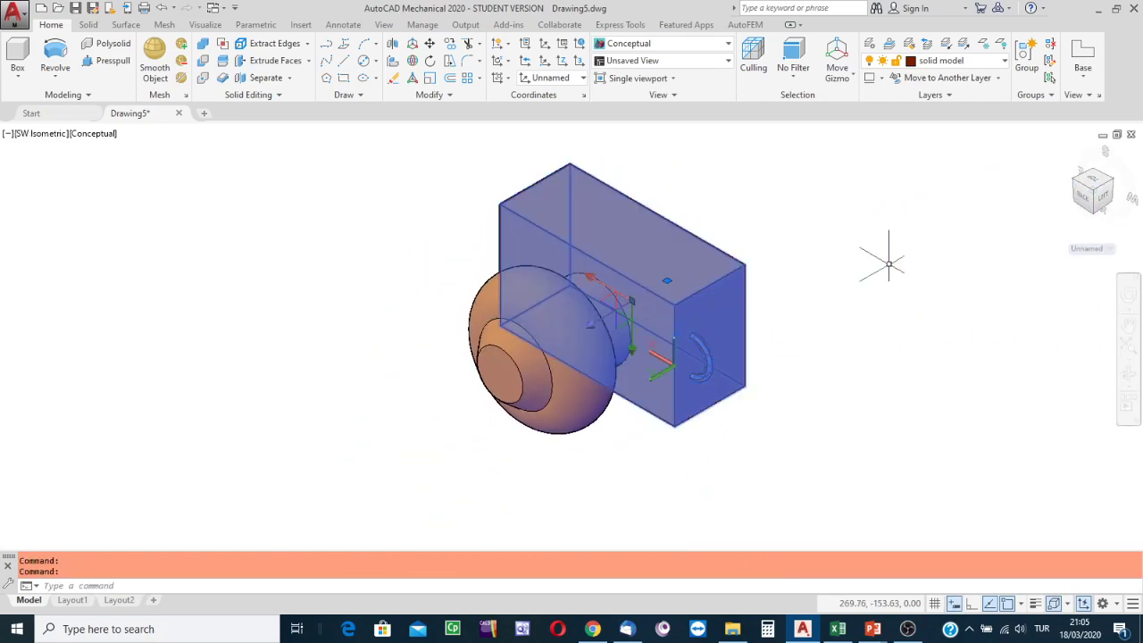
{"action": "left_click", "coordinate": [1039, 337]}
{"action": "key", "text": "Escape"}
{"action": "key", "text": "Escape"}
{"action": "key", "text": "Escape"}
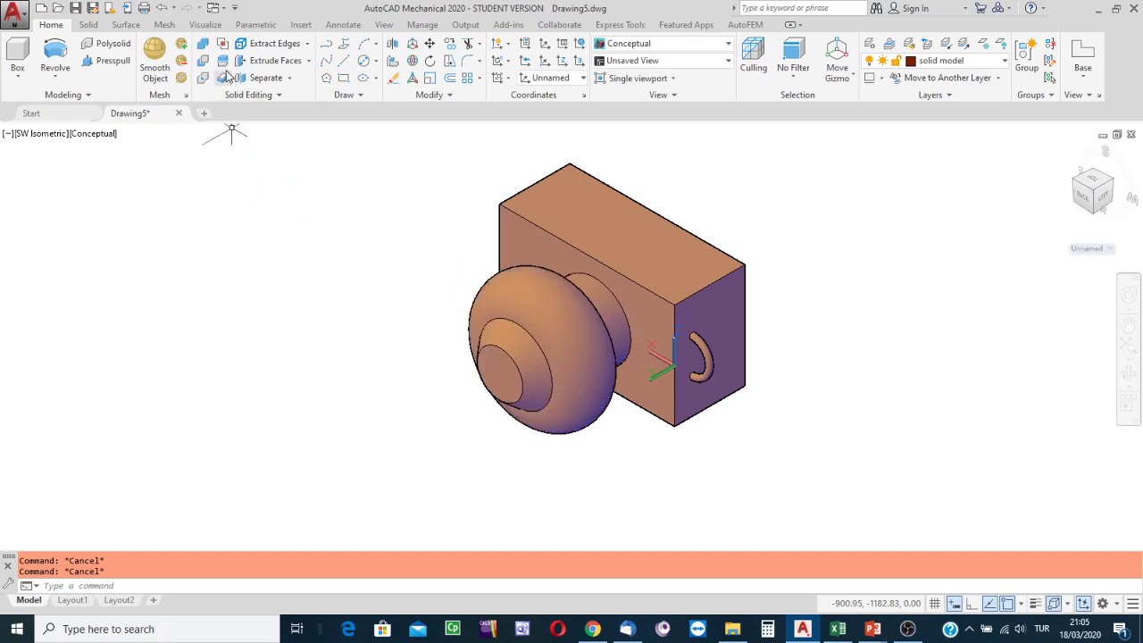
- Union the revolved knob with the box and its handle into a single solid
{"action": "left_click", "coordinate": [203, 47]}
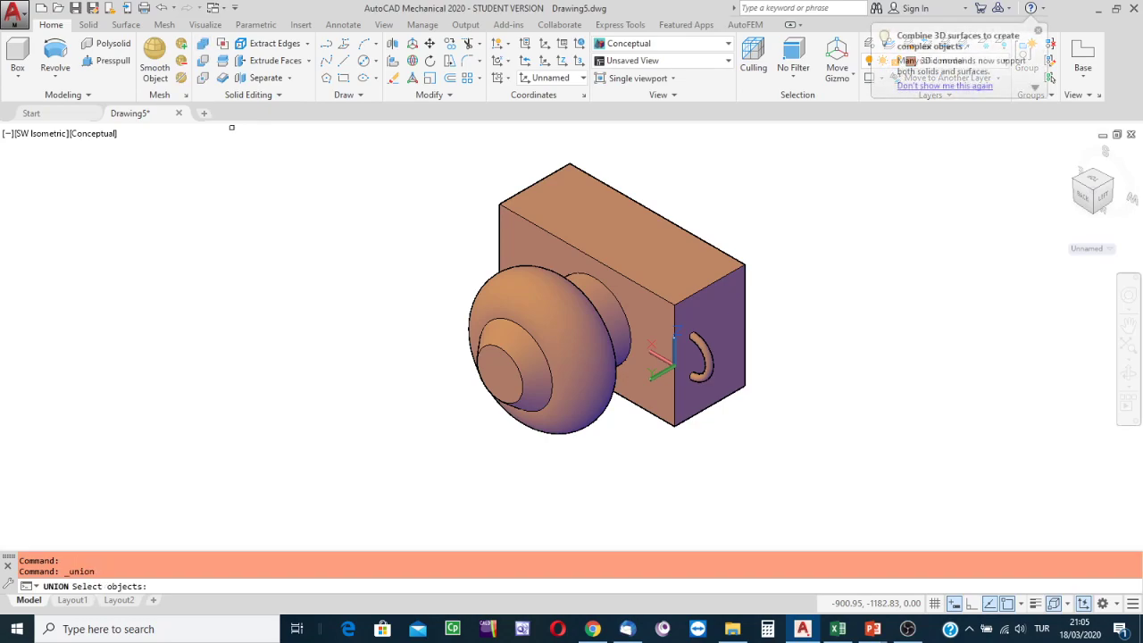
{"action": "left_click", "coordinate": [491, 289]}
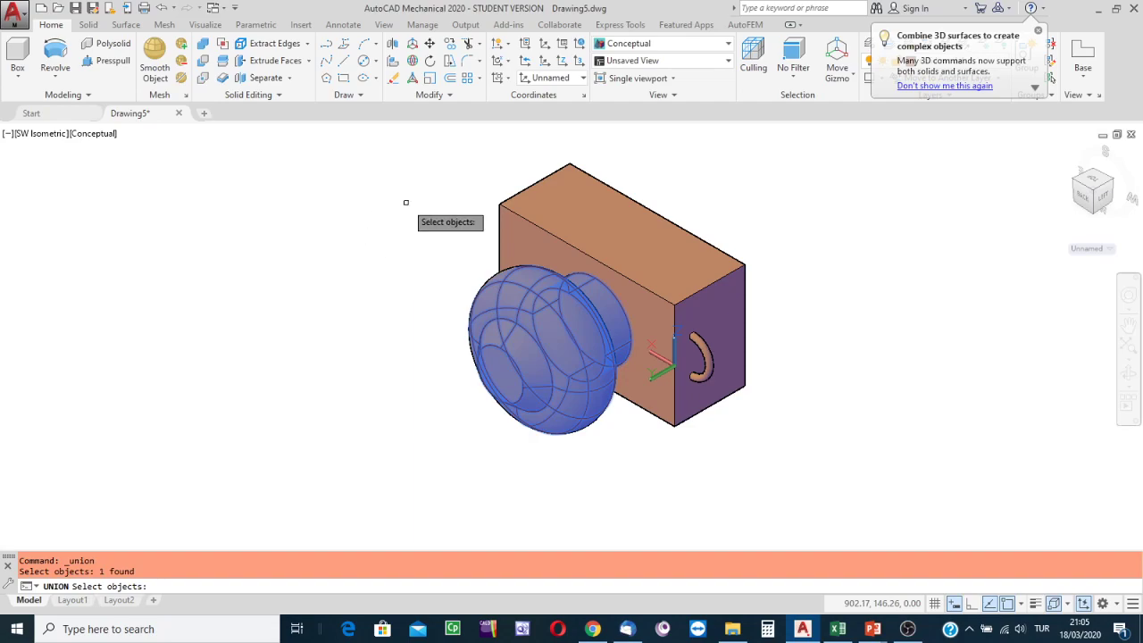
{"action": "left_click", "coordinate": [504, 219]}
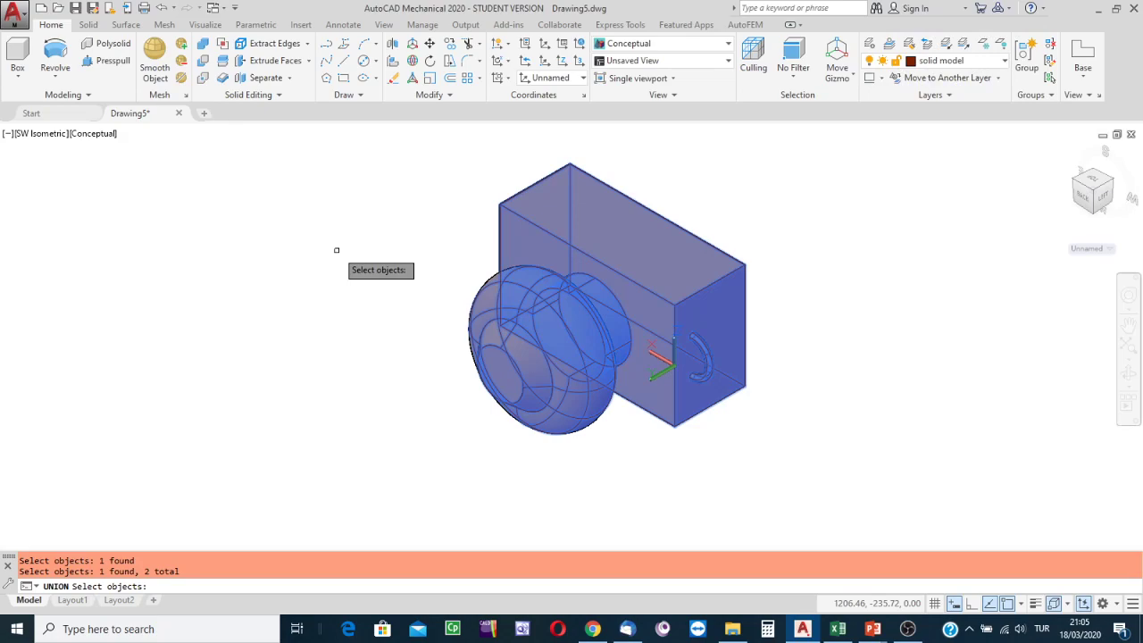
{"action": "key", "text": "Return"}
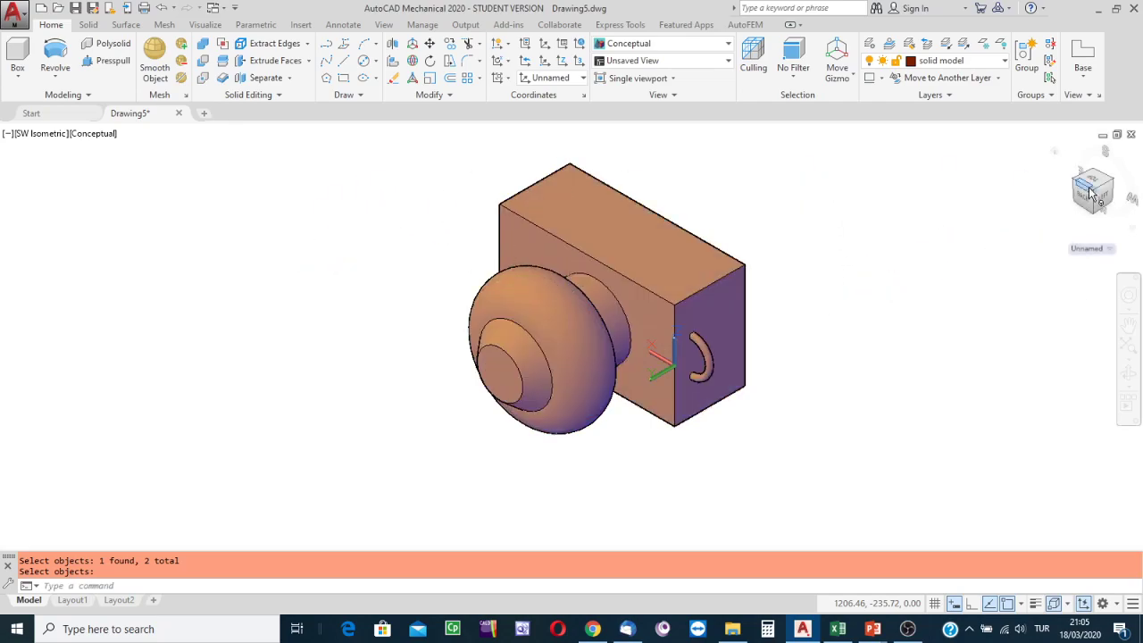
- Turn the model to an isometric view with the knob upright and reset the UCS to World
{"action": "left_click", "coordinate": [1055, 152]}
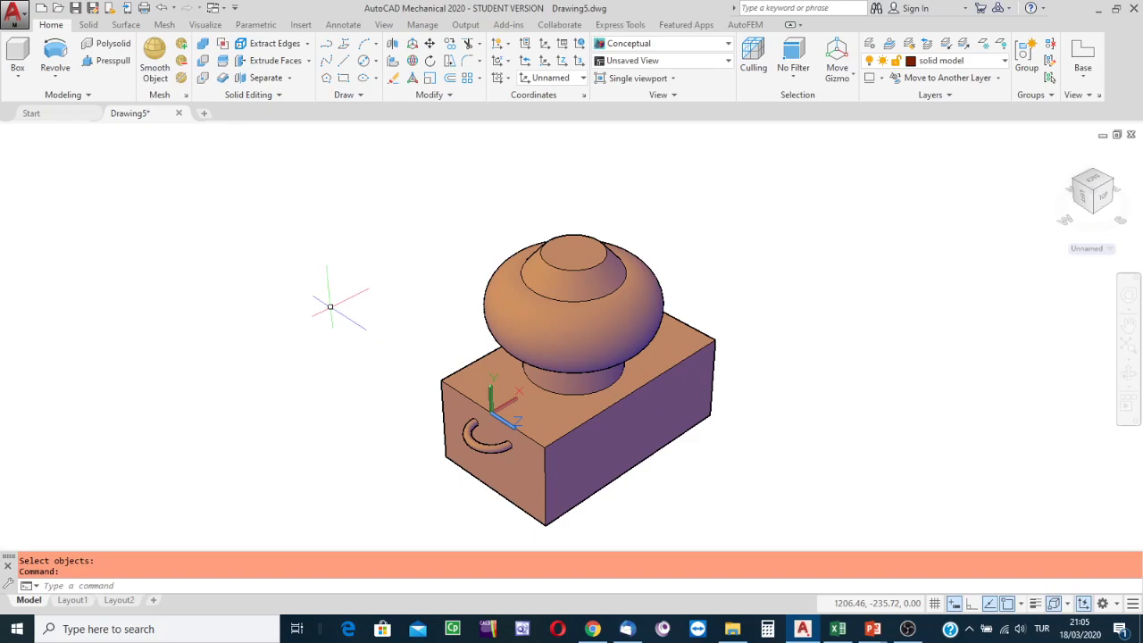
{"action": "left_click", "coordinate": [580, 46]}
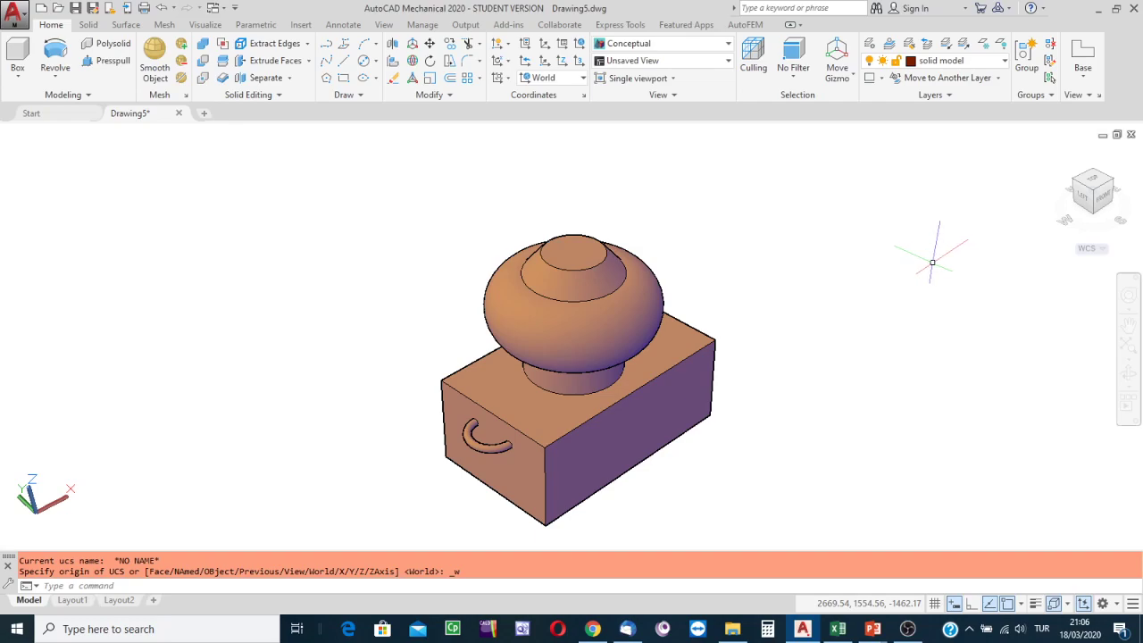
{"action": "middle_click_drag", "start_coordinate": [796, 304], "coordinate": [766, 268]}
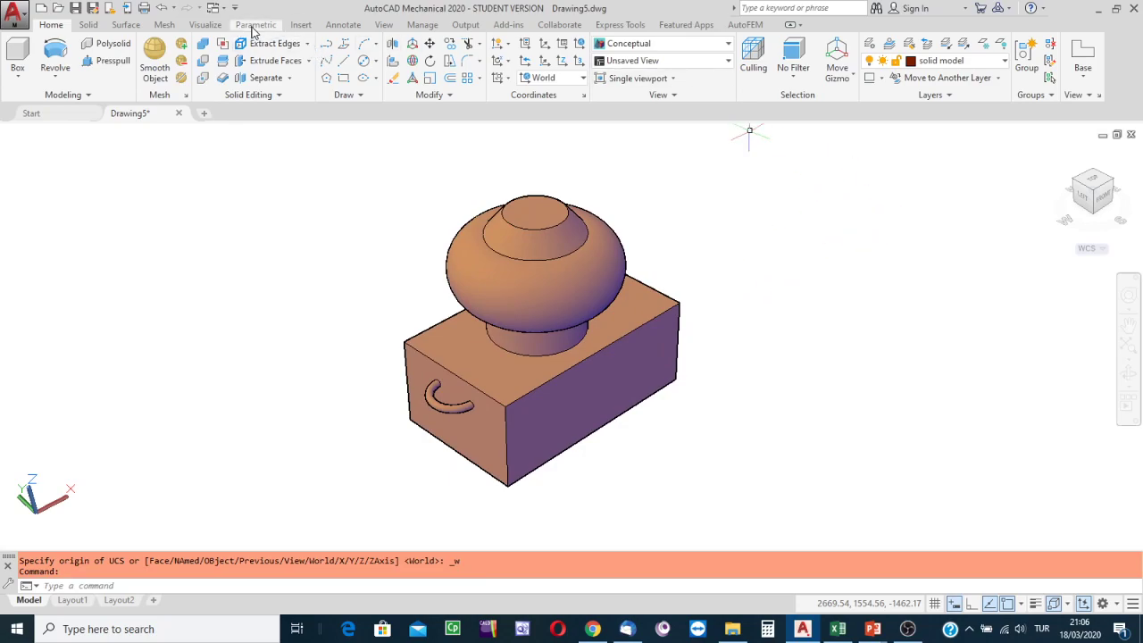
- Apply the Bronze - Satin material from the Autodesk Library's Metal category to the combined solid
{"action": "left_click", "coordinate": [199, 30]}
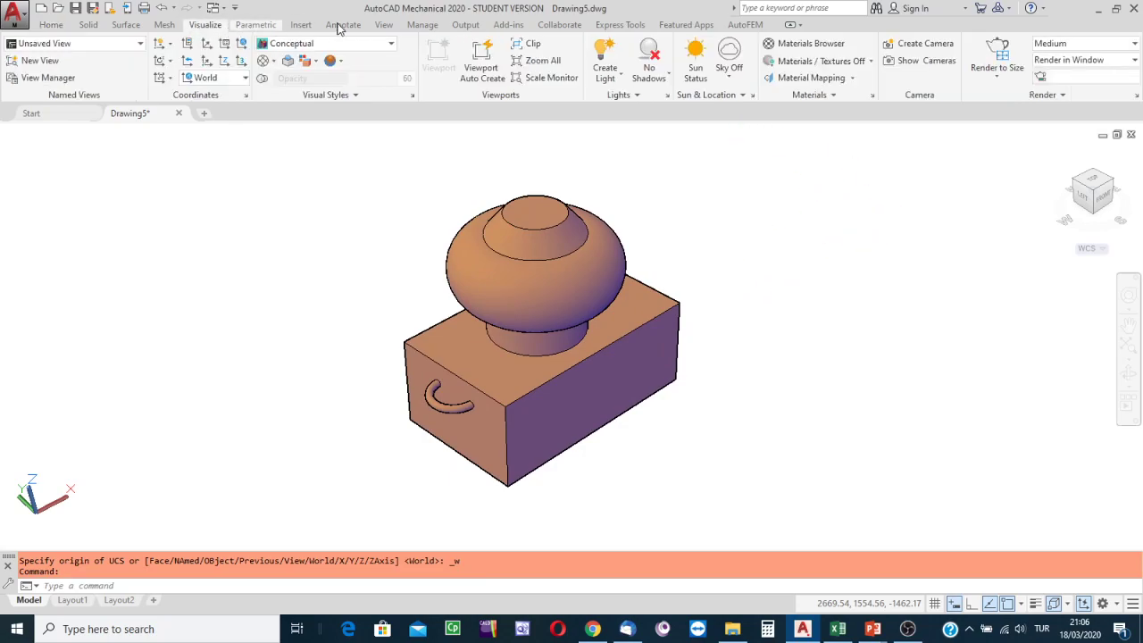
{"action": "left_click", "coordinate": [809, 44]}
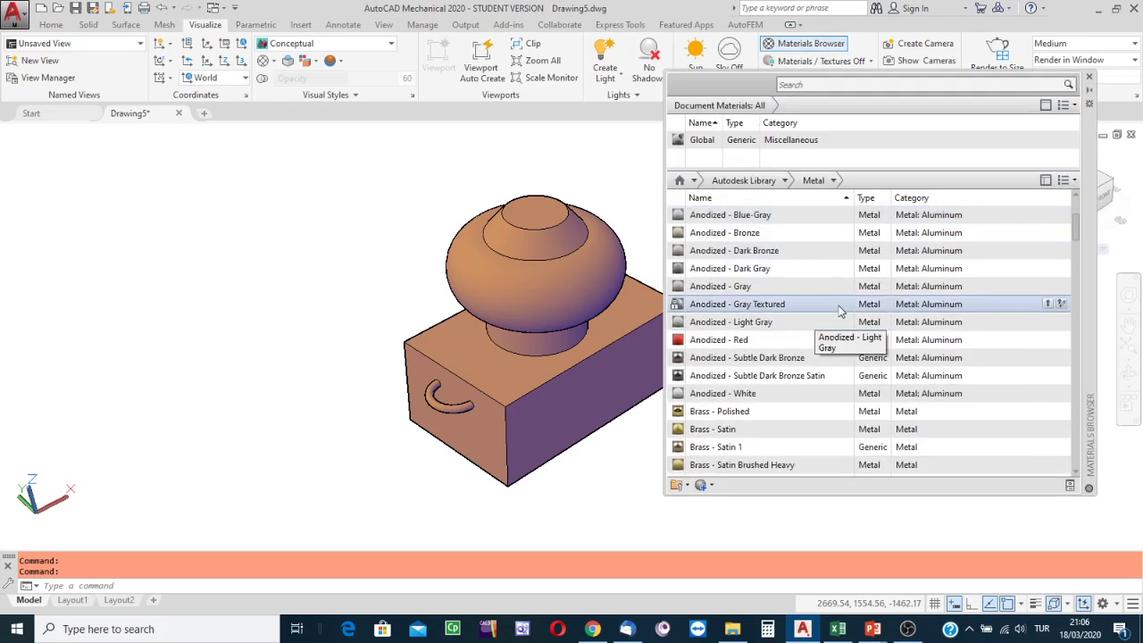
{"action": "scroll", "coordinate": [763, 407], "scroll_direction": "down", "scroll_amount": 1}
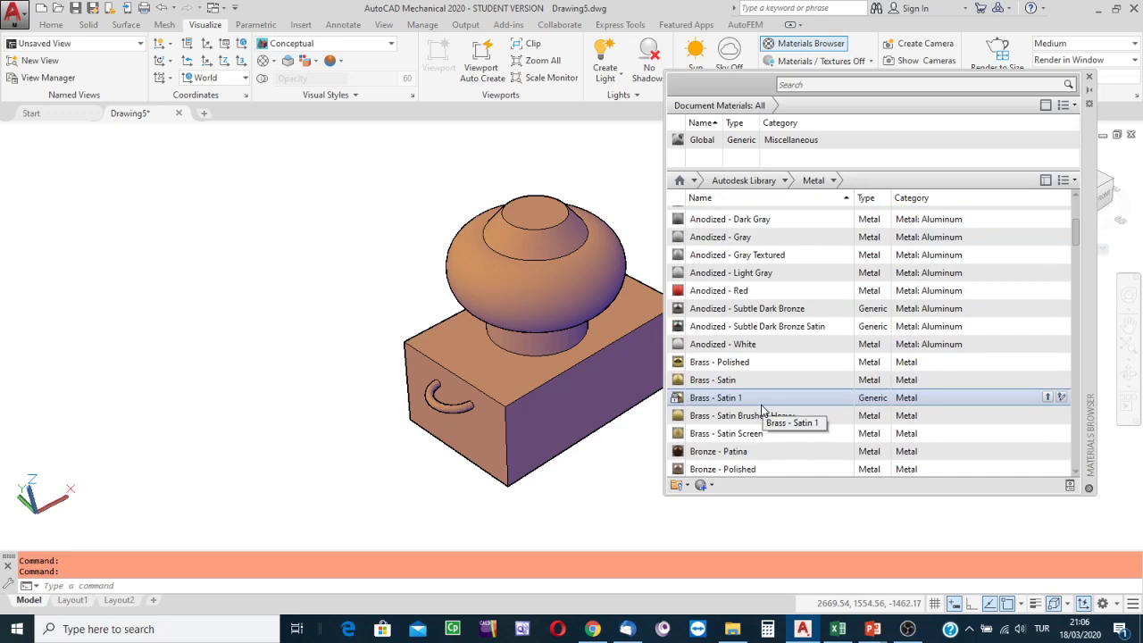
{"action": "scroll", "coordinate": [763, 410], "scroll_direction": "down", "scroll_amount": 2}
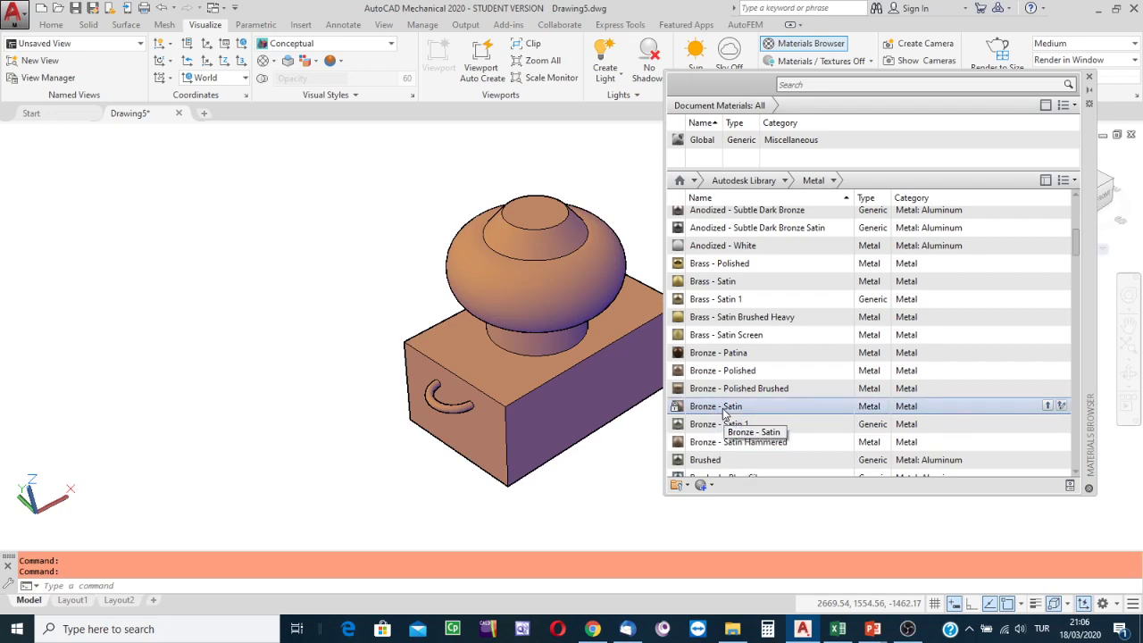
{"action": "left_click_drag", "start_coordinate": [725, 412], "coordinate": [636, 386]}
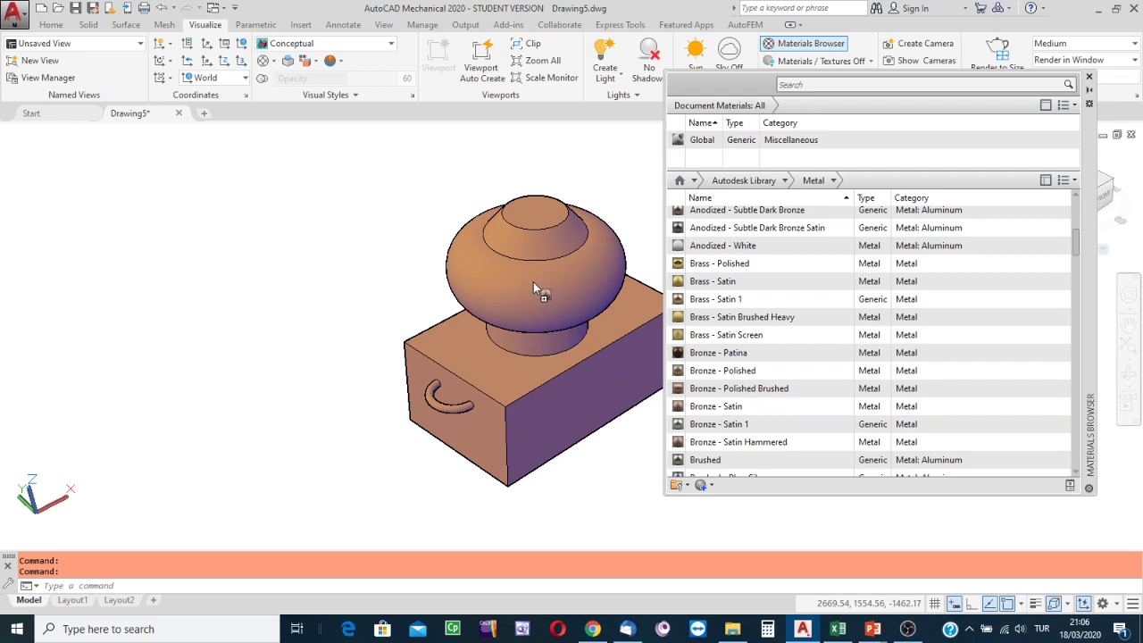
{"action": "left_click_drag", "start_coordinate": [533, 287], "coordinate": [717, 375]}
{"action": "left_click_drag", "start_coordinate": [716, 375], "coordinate": [614, 351]}
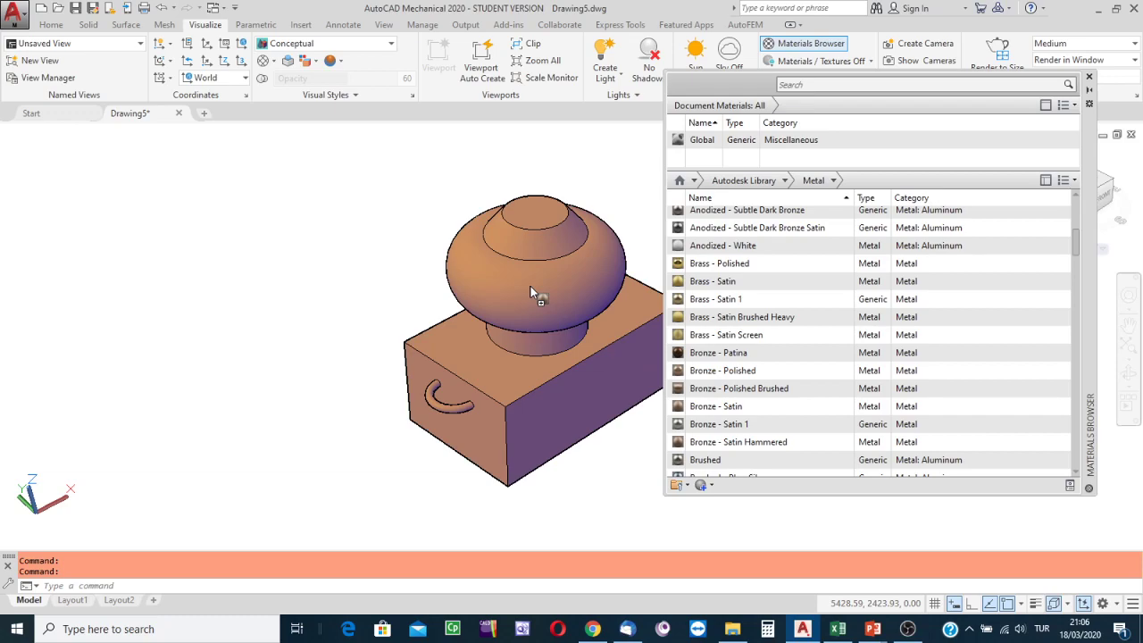
{"action": "left_click_drag", "start_coordinate": [531, 294], "coordinate": [530, 294]}
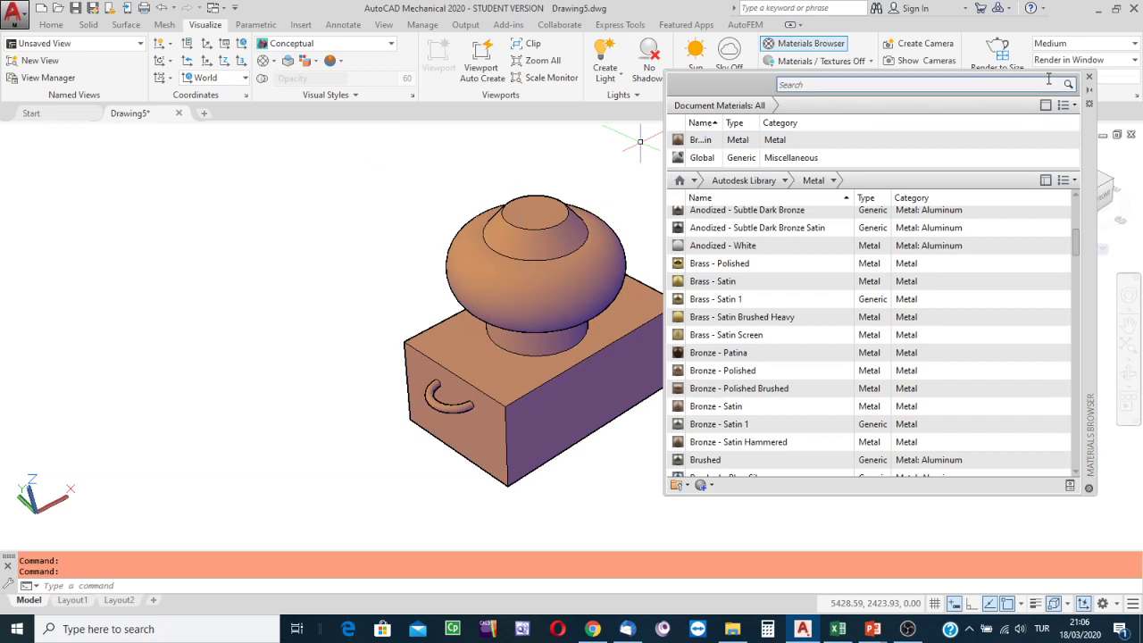
{"action": "left_click", "coordinate": [1089, 76]}
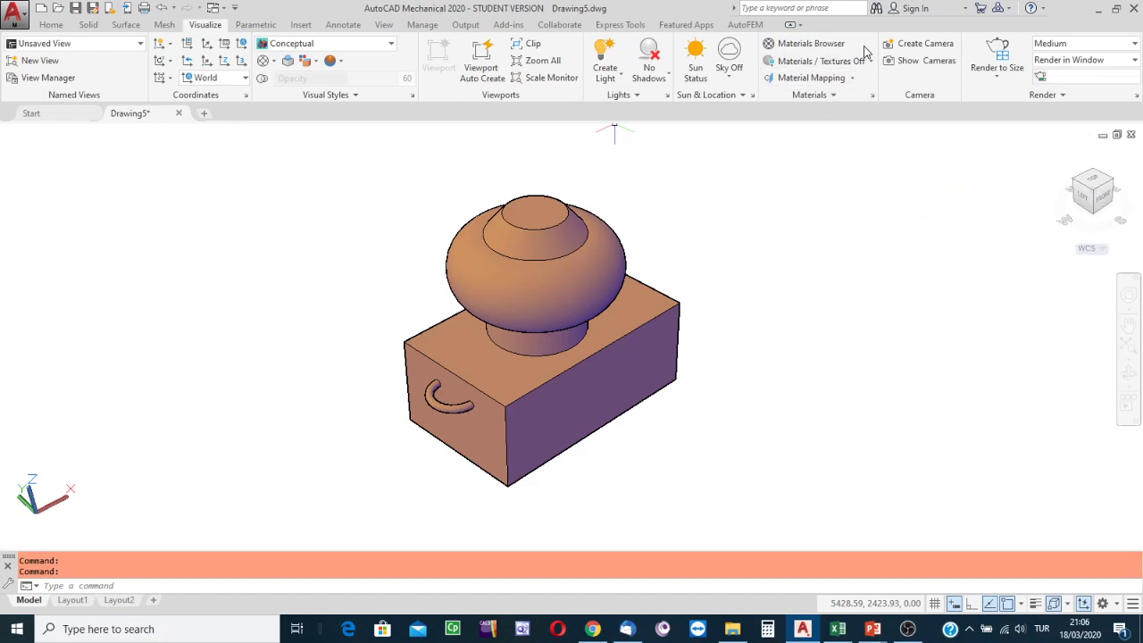
- Change the visual style to Shaded and inspect the material on the solid
{"action": "left_click", "coordinate": [392, 45]}
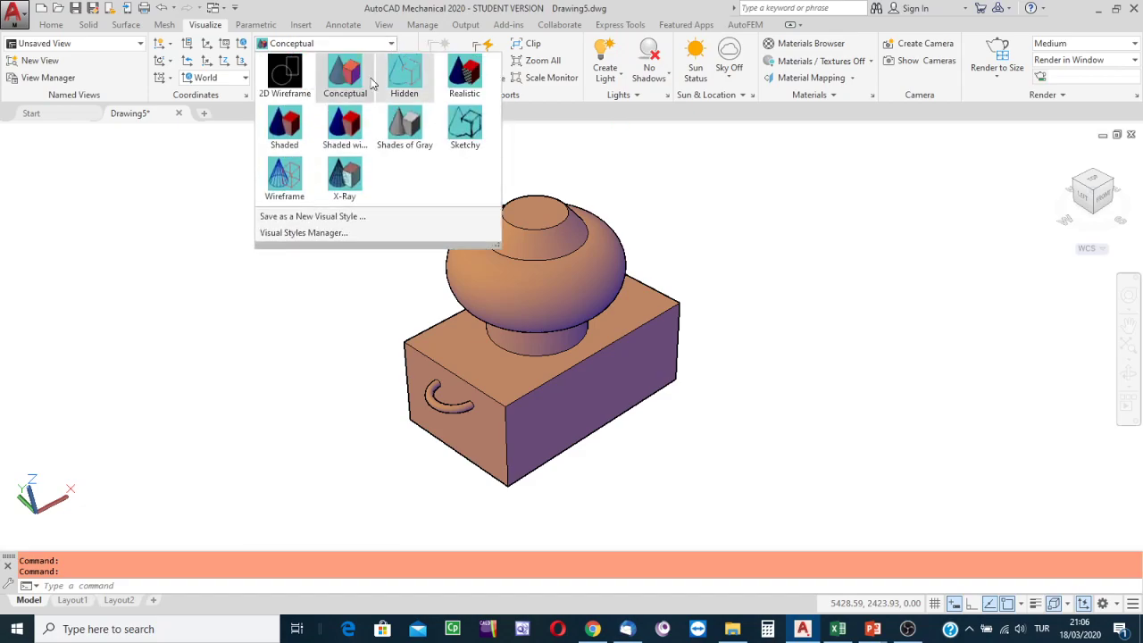
{"action": "left_click", "coordinate": [277, 127]}
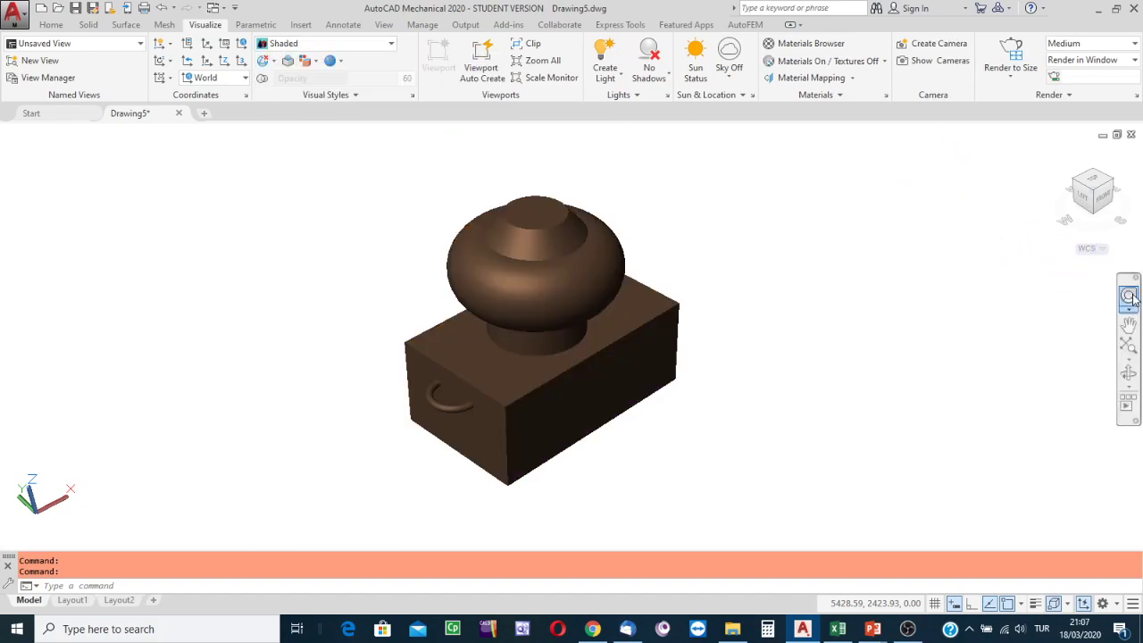
{"action": "left_click", "coordinate": [1130, 380]}
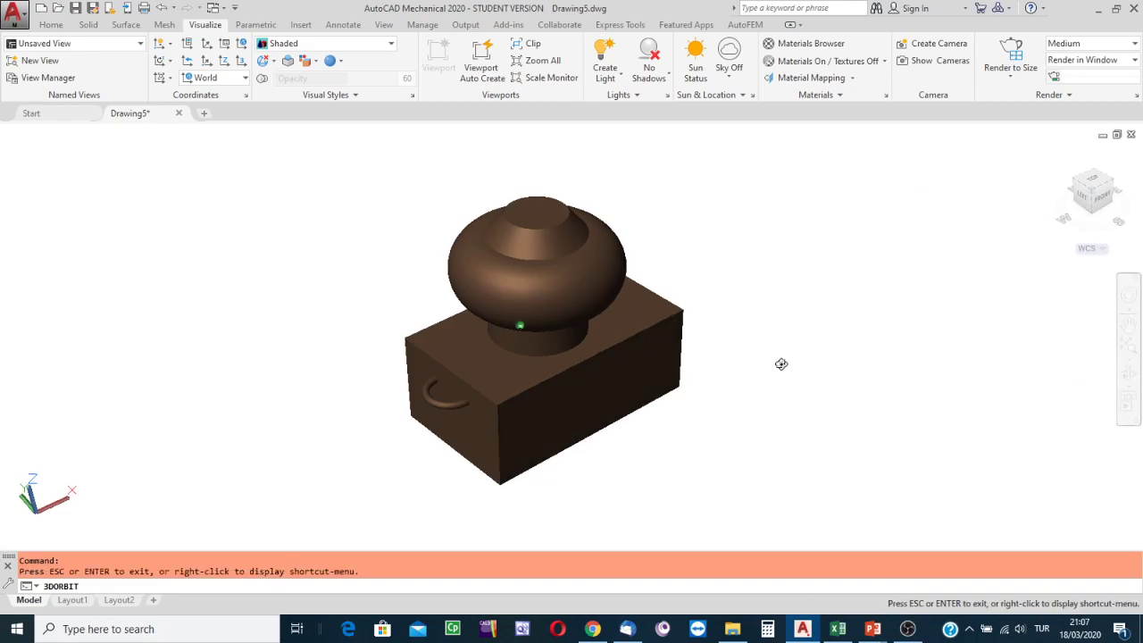
{"action": "mouse_move", "coordinate": [781, 363]}
{"action": "left_mouse_down"}
{"action": "mouse_move", "coordinate": [766, 262]}
{"action": "mouse_move", "coordinate": [800, 248]}
{"action": "mouse_move", "coordinate": [804, 363]}
{"action": "mouse_move", "coordinate": [763, 383]}
{"action": "mouse_move", "coordinate": [778, 324]}
{"action": "mouse_move", "coordinate": [804, 382]}
{"action": "mouse_move", "coordinate": [717, 377]}
{"action": "mouse_move", "coordinate": [666, 357]}
{"action": "mouse_move", "coordinate": [691, 280]}
{"action": "mouse_move", "coordinate": [777, 324]}
{"action": "mouse_move", "coordinate": [745, 388]}
{"action": "mouse_move", "coordinate": [717, 402]}
{"action": "mouse_move", "coordinate": [674, 380]}
{"action": "mouse_move", "coordinate": [724, 357]}
{"action": "mouse_move", "coordinate": [763, 365]}
{"action": "mouse_move", "coordinate": [710, 389]}
{"action": "mouse_move", "coordinate": [735, 360]}
{"action": "mouse_move", "coordinate": [723, 399]}
{"action": "mouse_move", "coordinate": [741, 395]}
{"action": "mouse_move", "coordinate": [738, 348]}
{"action": "mouse_move", "coordinate": [712, 294]}
{"action": "mouse_move", "coordinate": [737, 279]}
{"action": "mouse_move", "coordinate": [776, 401]}
{"action": "mouse_move", "coordinate": [796, 364]}
{"action": "left_mouse_up"}
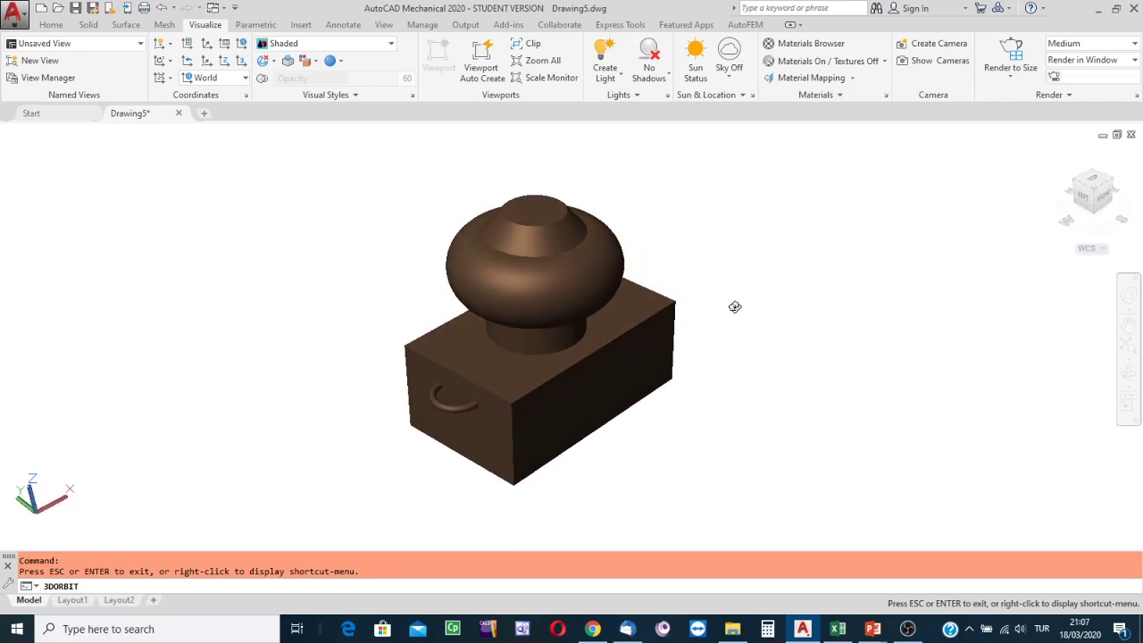
{"action": "key", "text": "Escape"}
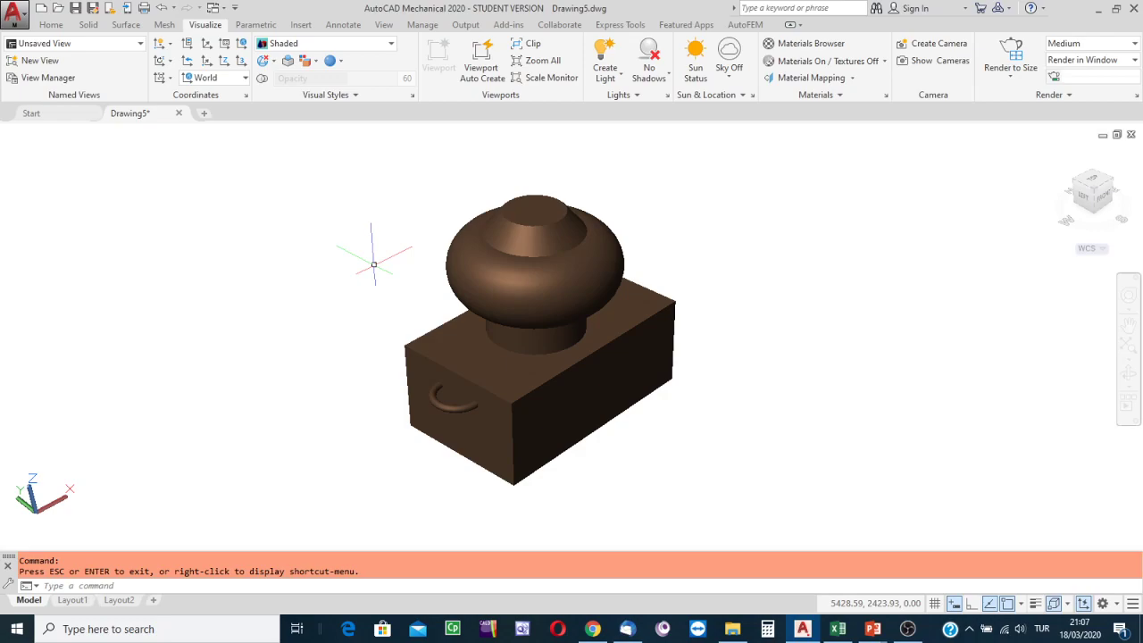
{"action": "left_click", "coordinate": [125, 25]}
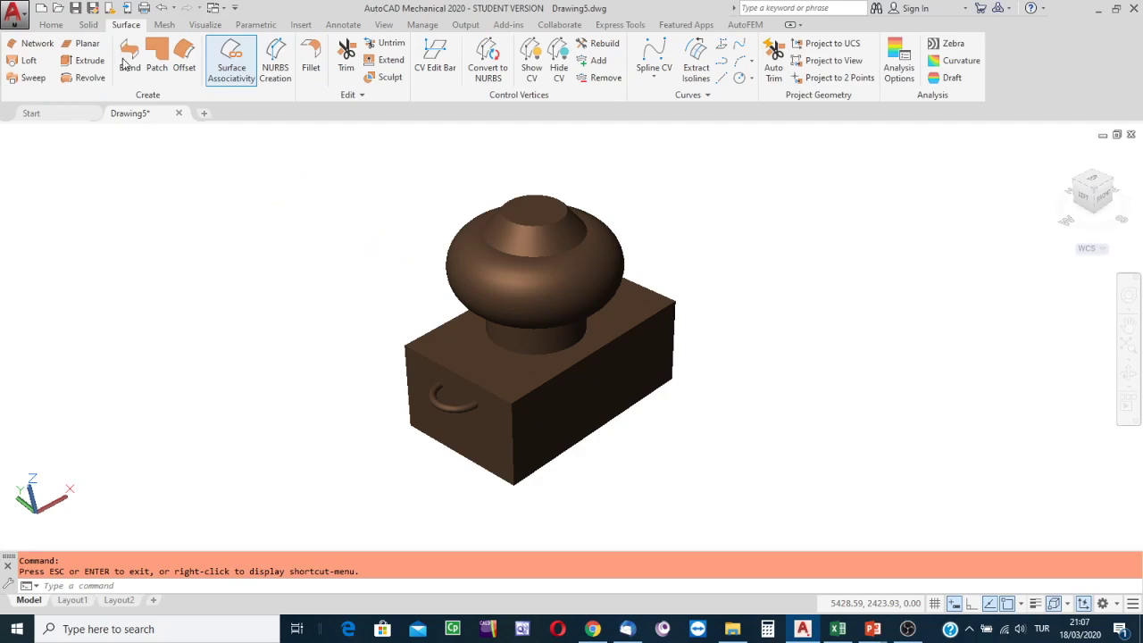
{"action": "left_click", "coordinate": [55, 25]}
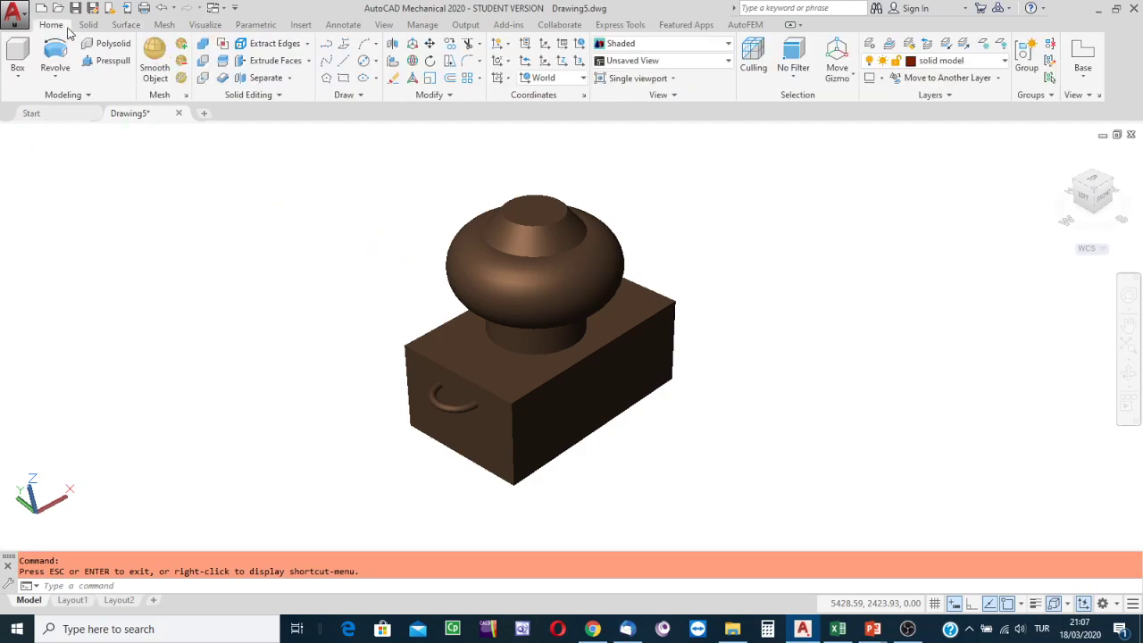
{"action": "left_click", "coordinate": [60, 80]}
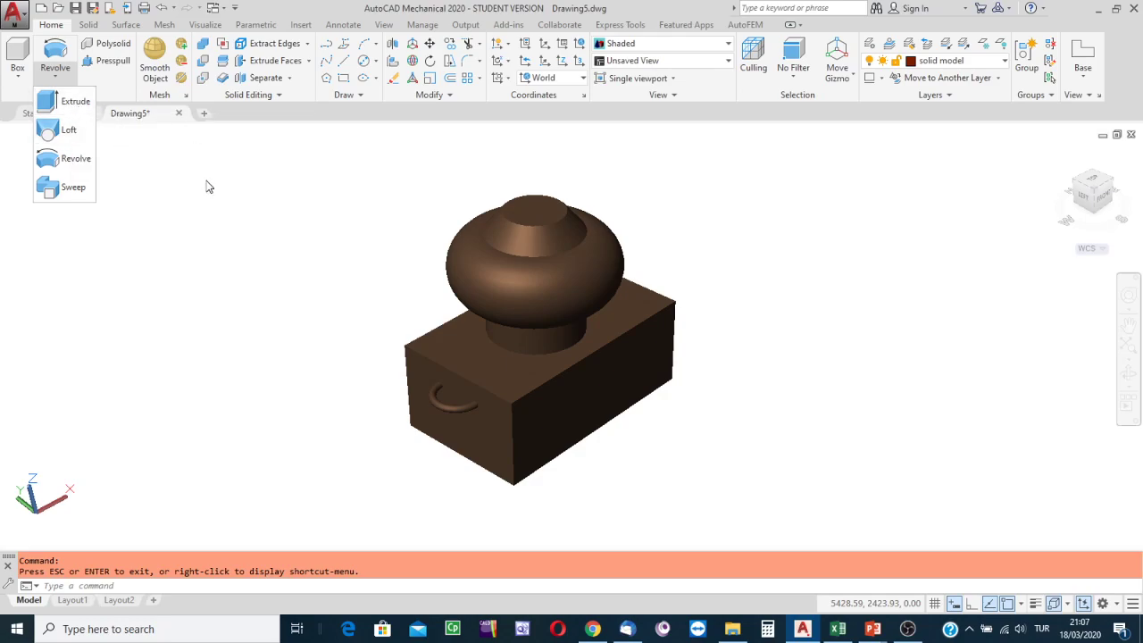
{"action": "left_click", "coordinate": [119, 26]}
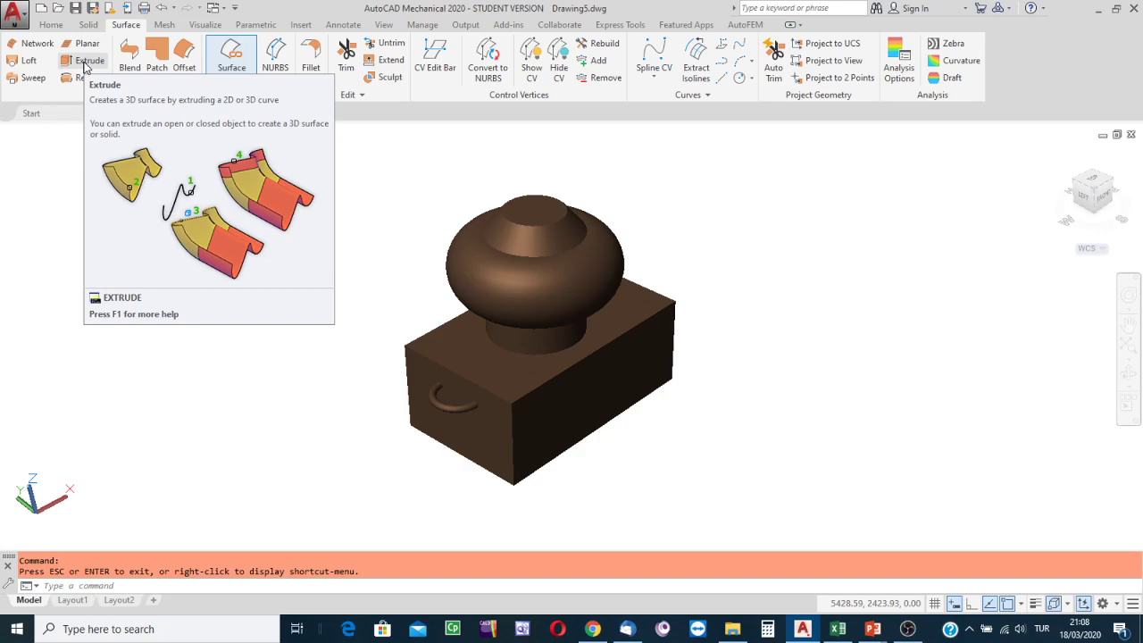
{"action": "left_click", "coordinate": [831, 204]}
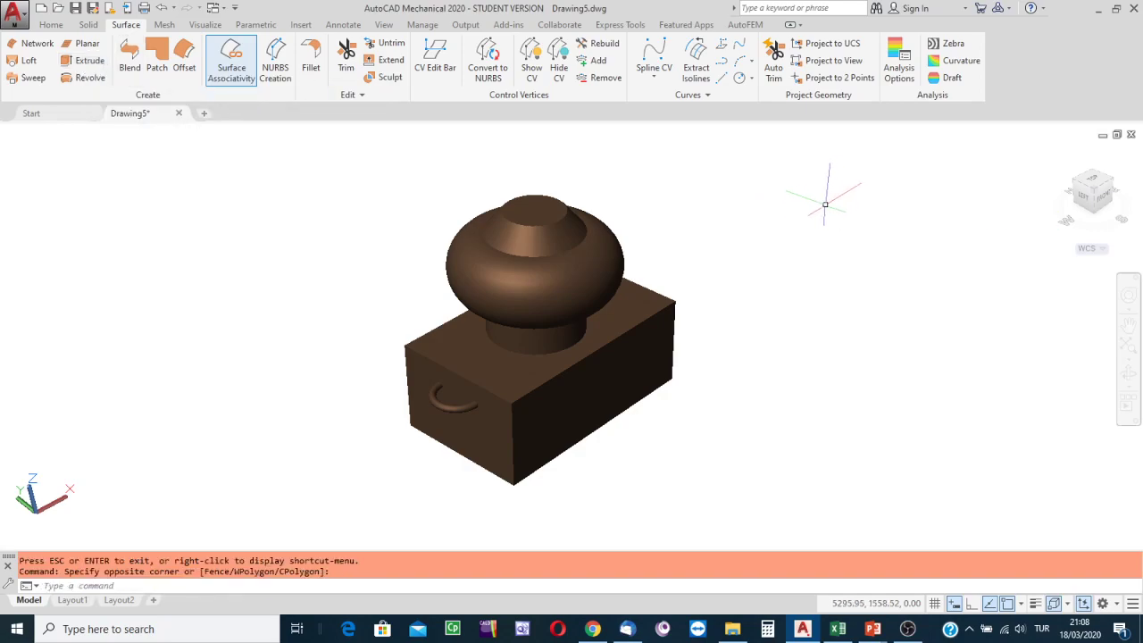
{"action": "key", "text": "Escape"}
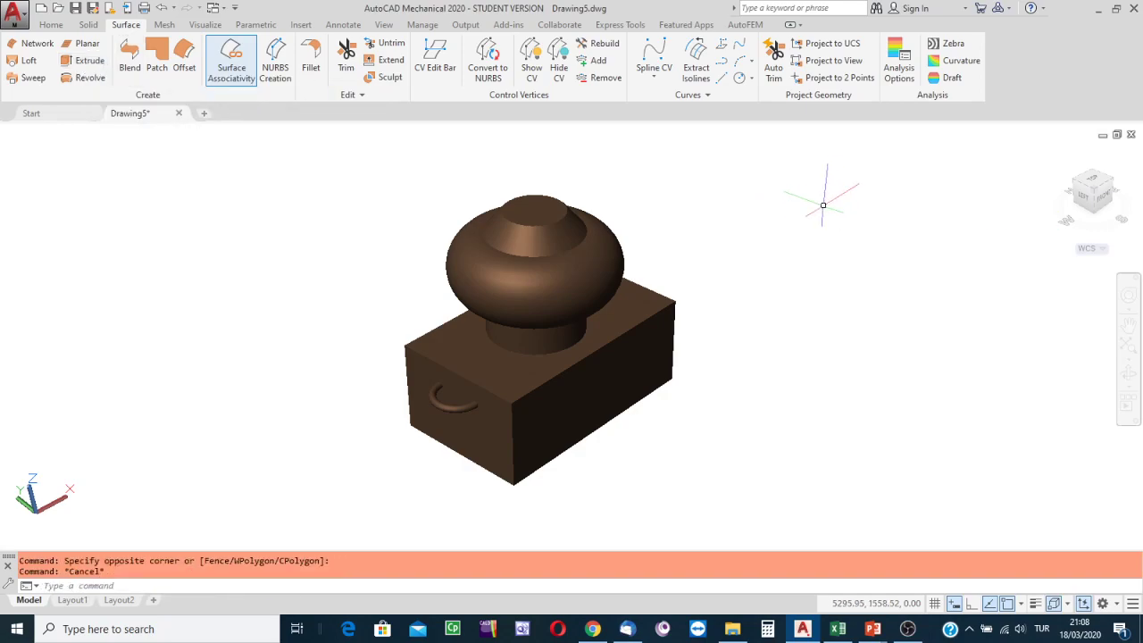